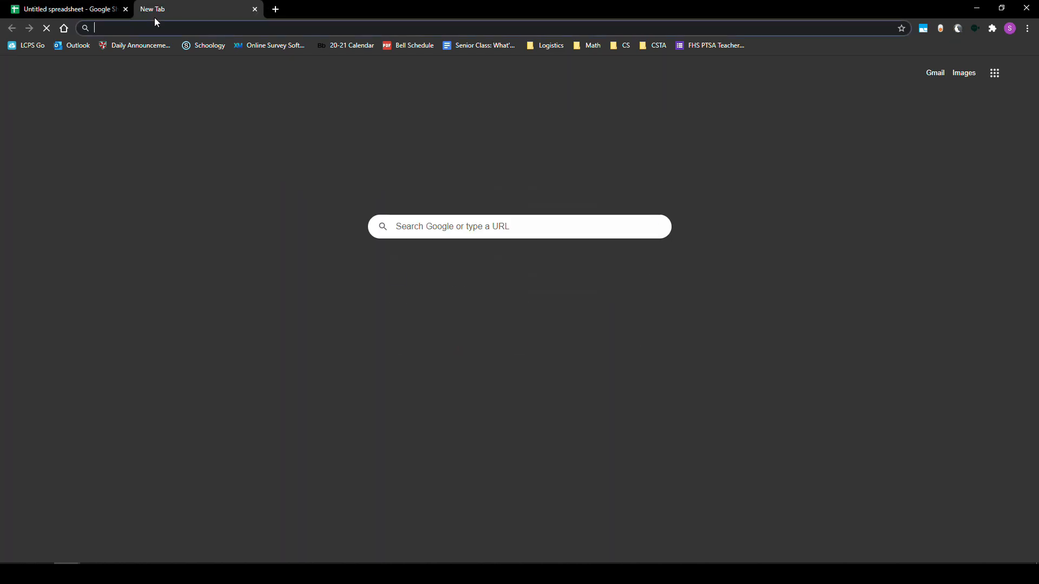
# Open the Google Sheets home page at sheets.google.com in the new browser tab and close that tab again
pyautogui.write('sheets.google.com')
pyautogui.press('Return')
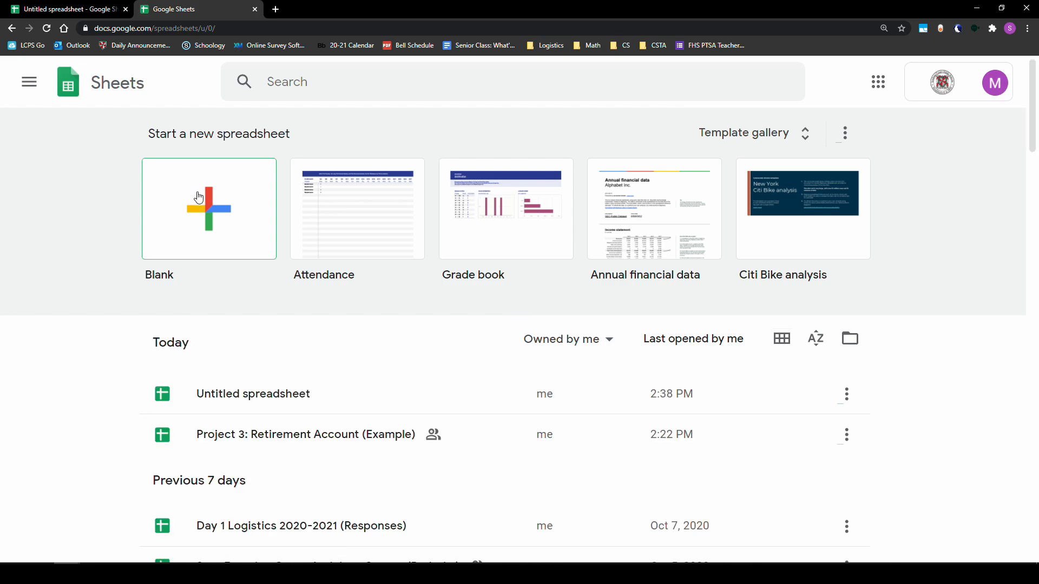
pyautogui.hotkey('ctrl', 'w')
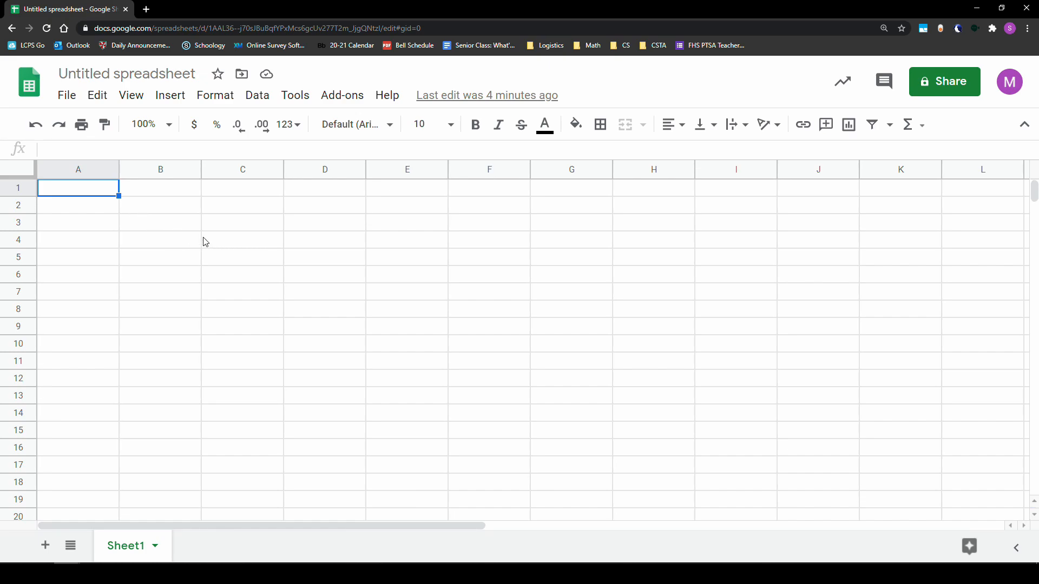
# Open a new browser tab and switch back and forth between it and the untitled spreadsheet
pyautogui.click(146, 10)
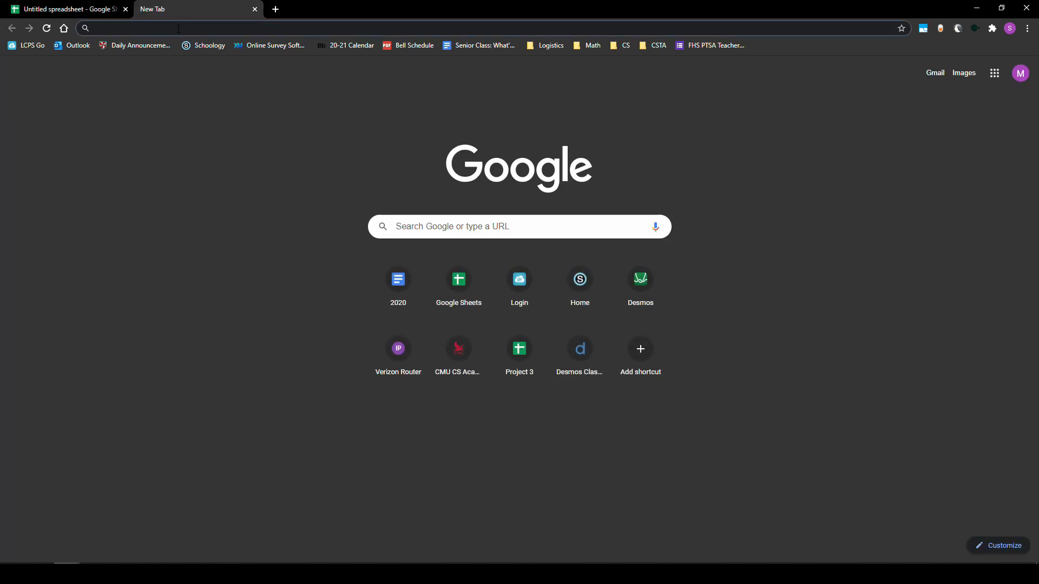
pyautogui.click(97, 7)
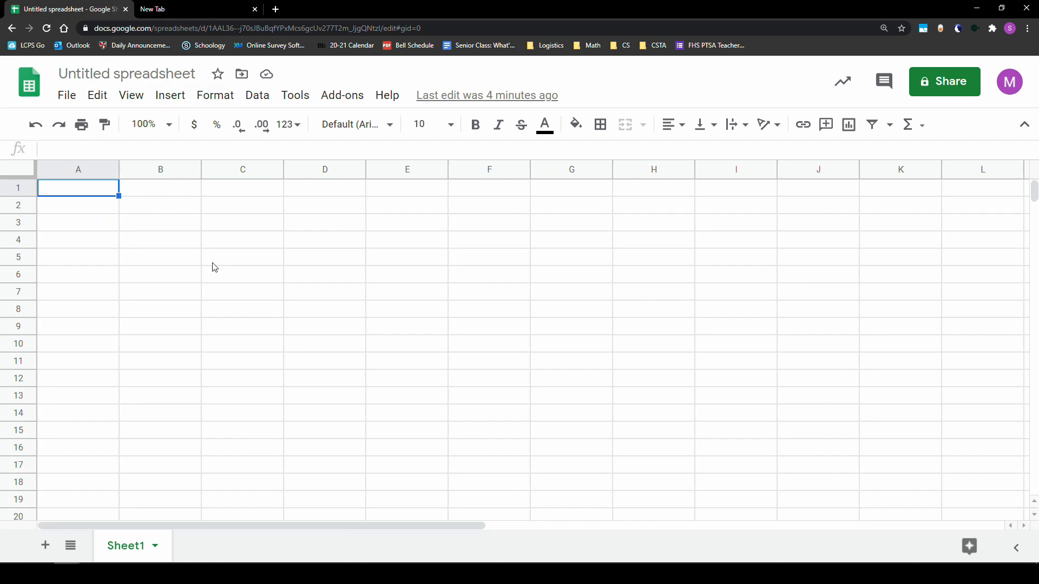
pyautogui.hotkey('ctrl', 'Tab')
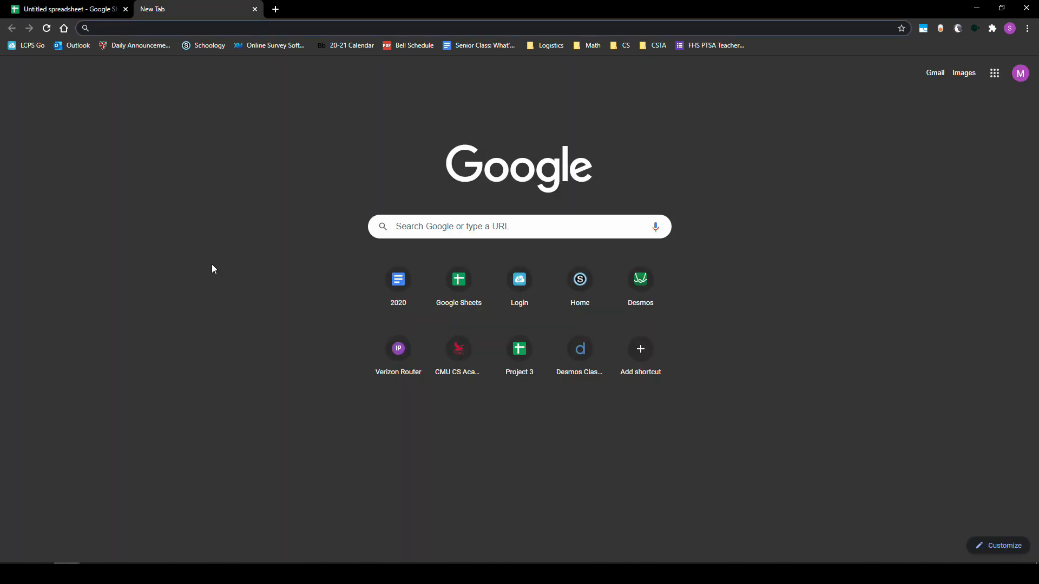
pyautogui.click(61, 6)
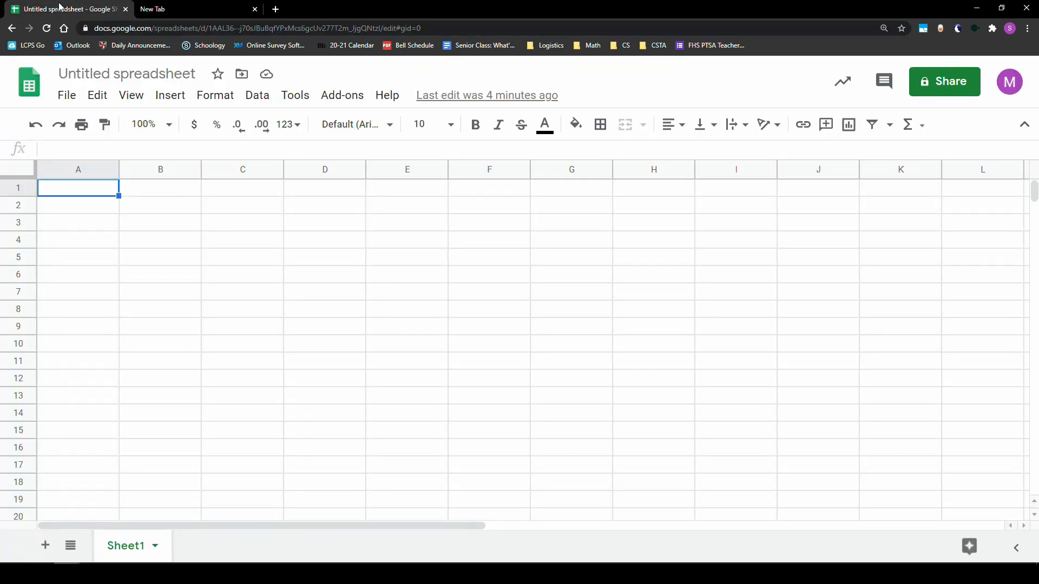
pyautogui.hotkey('ctrl', 'Tab')
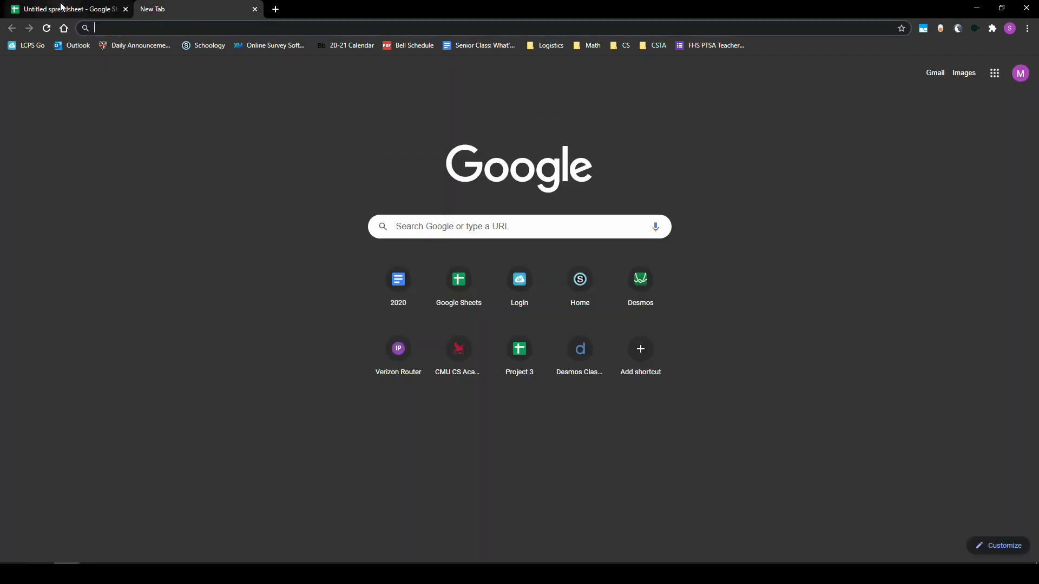
# Open a second new browser tab and cycle repeatedly through all open tabs, ending on the spreadsheet
pyautogui.click(276, 9)
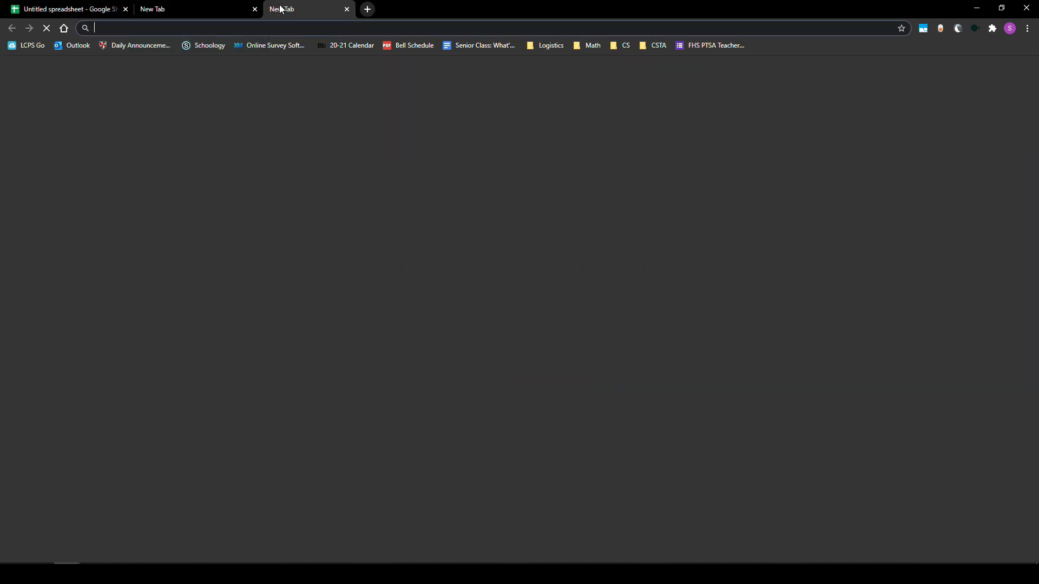
pyautogui.click(80, 11)
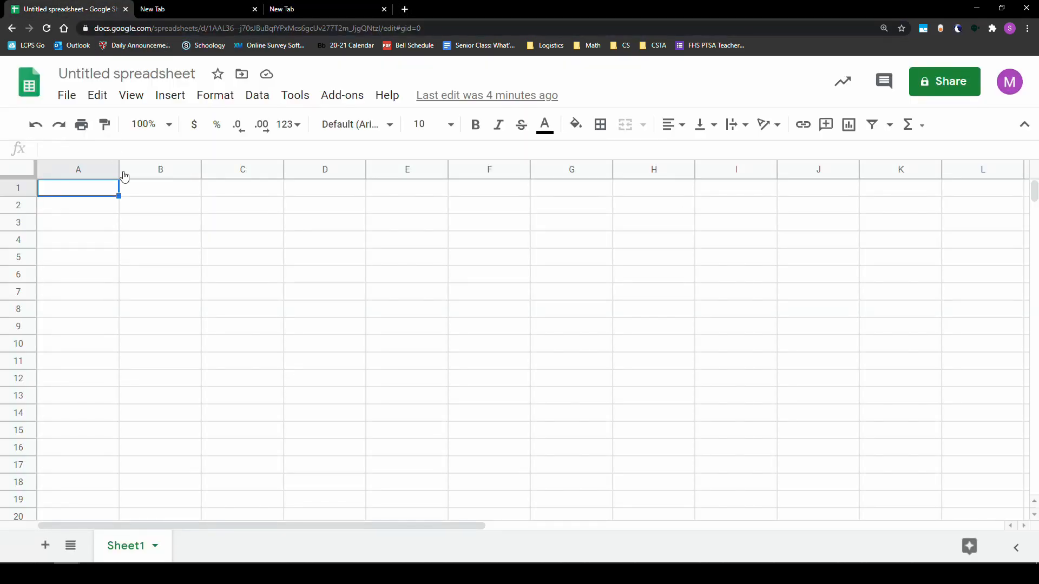
pyautogui.hotkey('ctrl', 'Tab')
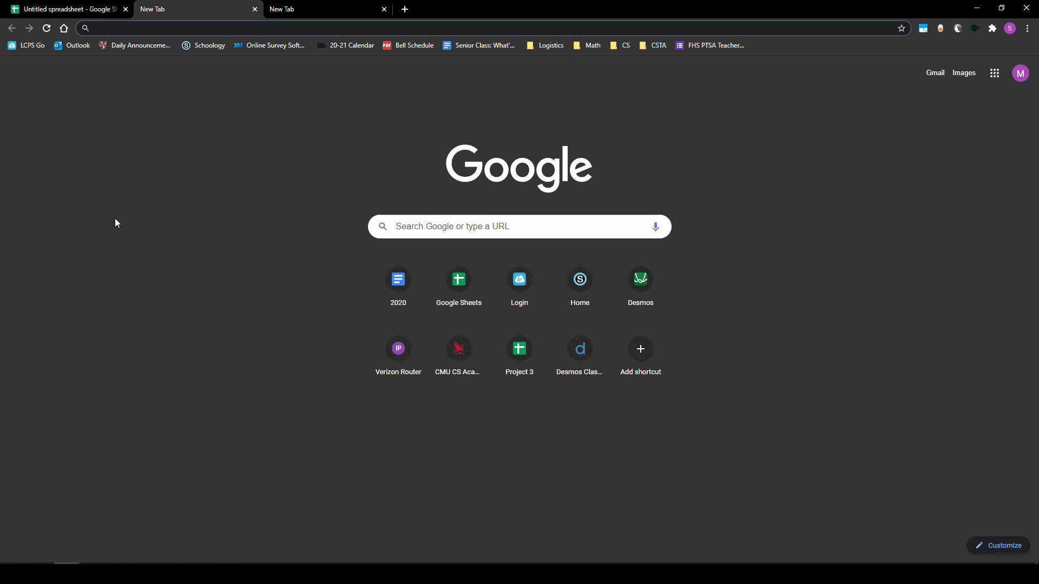
pyautogui.hotkey('ctrl', 'shift', 'Tab')
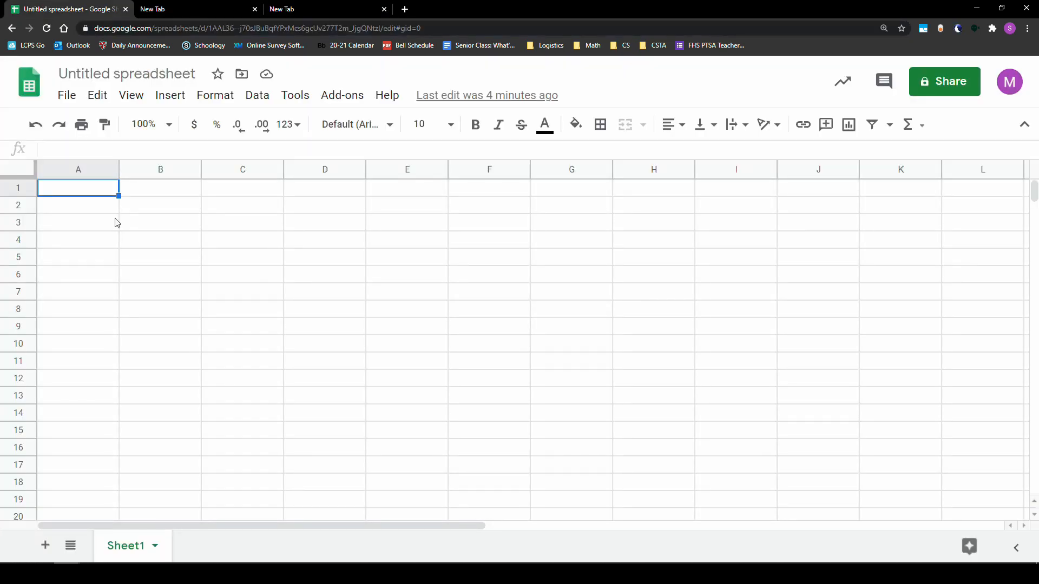
pyautogui.hotkey('ctrl', 'shift', 'Tab')
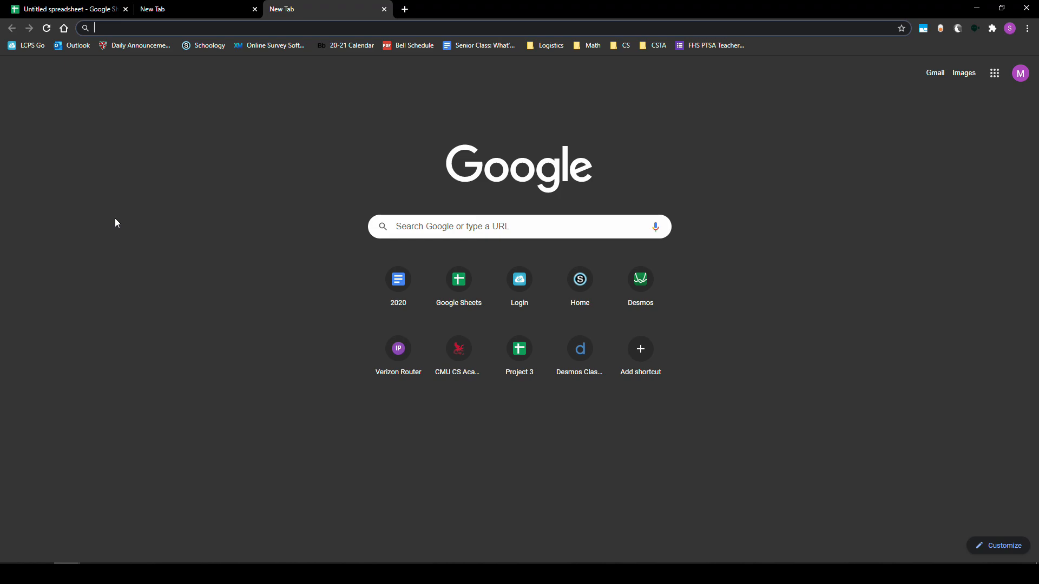
pyautogui.hotkey('ctrl', 'shift', 'Tab')
pyautogui.hotkey('ctrl', 'shift', 'Tab')
pyautogui.hotkey('ctrl', 'shift', 'Tab')
pyautogui.hotkey('ctrl', 'shift', 'Tab')
pyautogui.hotkey('ctrl', 'shift', 'Tab')
pyautogui.hotkey('ctrl', 'shift', 'Tab')
pyautogui.hotkey('ctrl', 'shift', 'Tab')
pyautogui.hotkey('ctrl', 'shift', 'Tab')
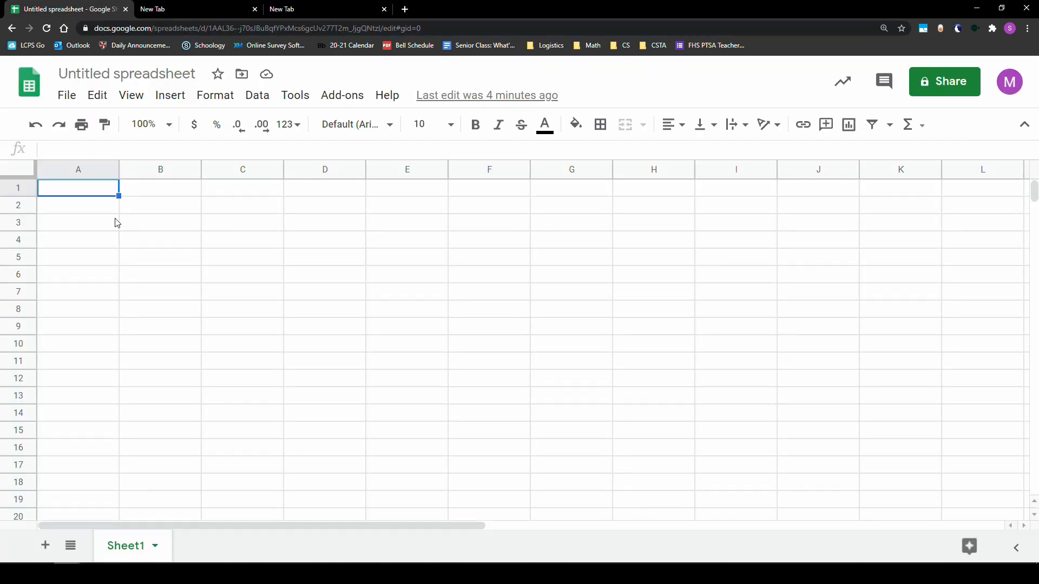
# Close the second new tab, view the remaining new tab and return to the spreadsheet
pyautogui.click(384, 9)
pyautogui.click(194, 9)
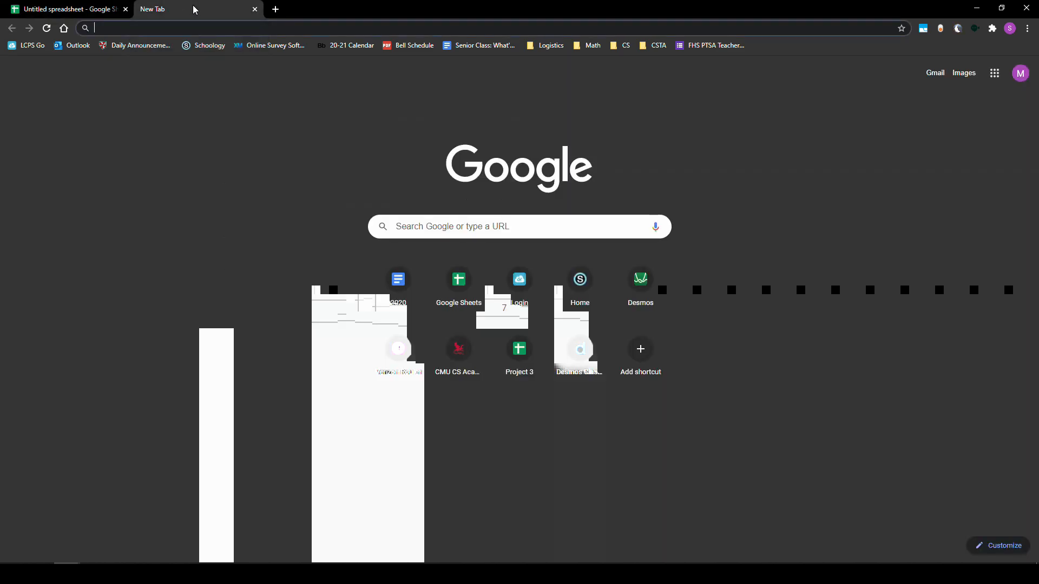
pyautogui.click(61, 6)
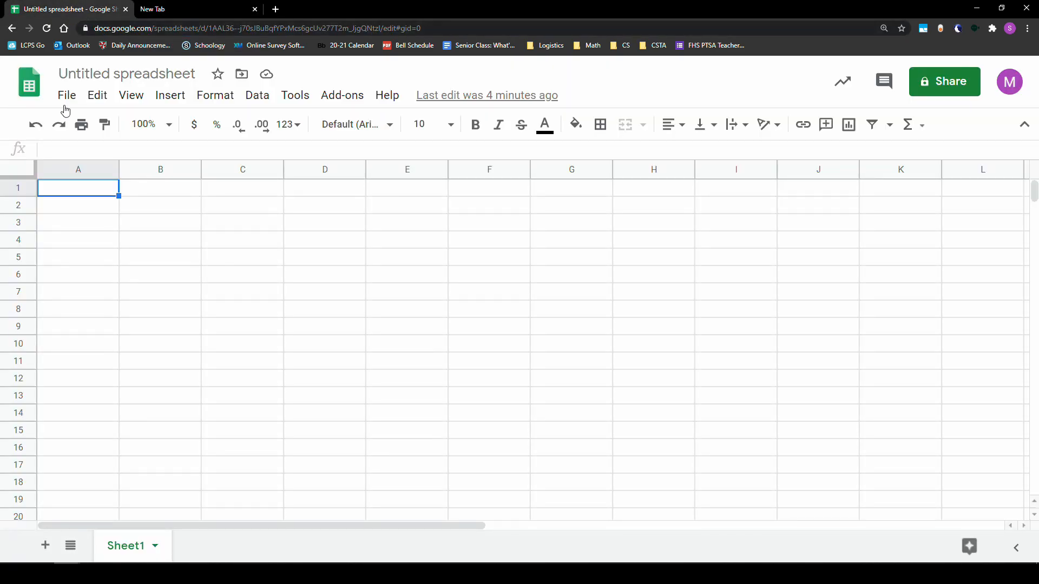
# Move the new tab into its own browser window and arrange it side by side with the spreadsheet window
pyautogui.moveTo(214, 11); pyautogui.dragTo(1038, 170)
pyautogui.moveTo(782, 11); pyautogui.dragTo(1038, 209)
pyautogui.click(116, 162)
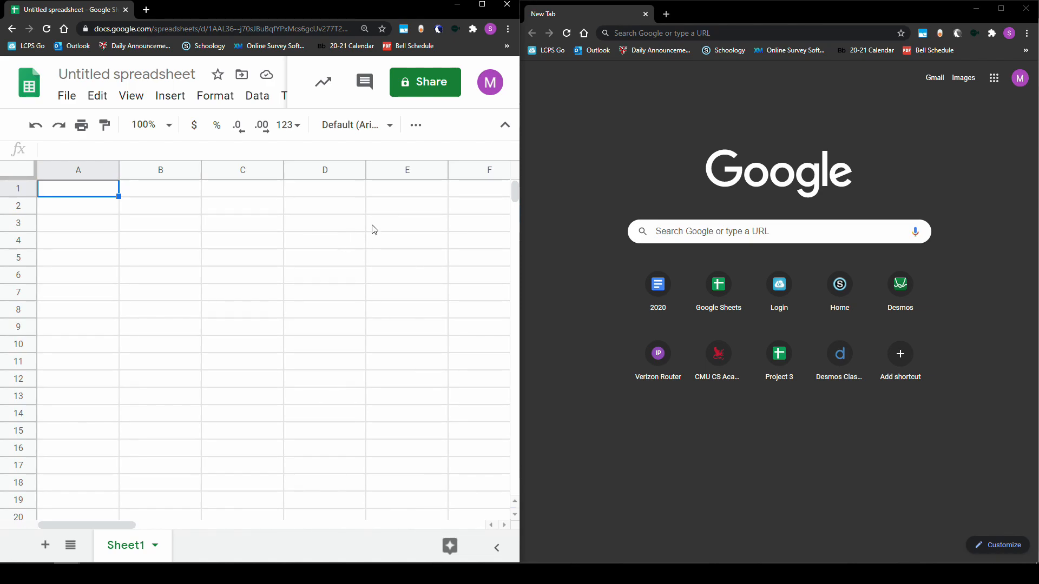
# Maximize both the new-tab window and the spreadsheet window
pyautogui.click(1001, 8)
pyautogui.hotkey('alt', 'Tab')
pyautogui.click(483, 6)
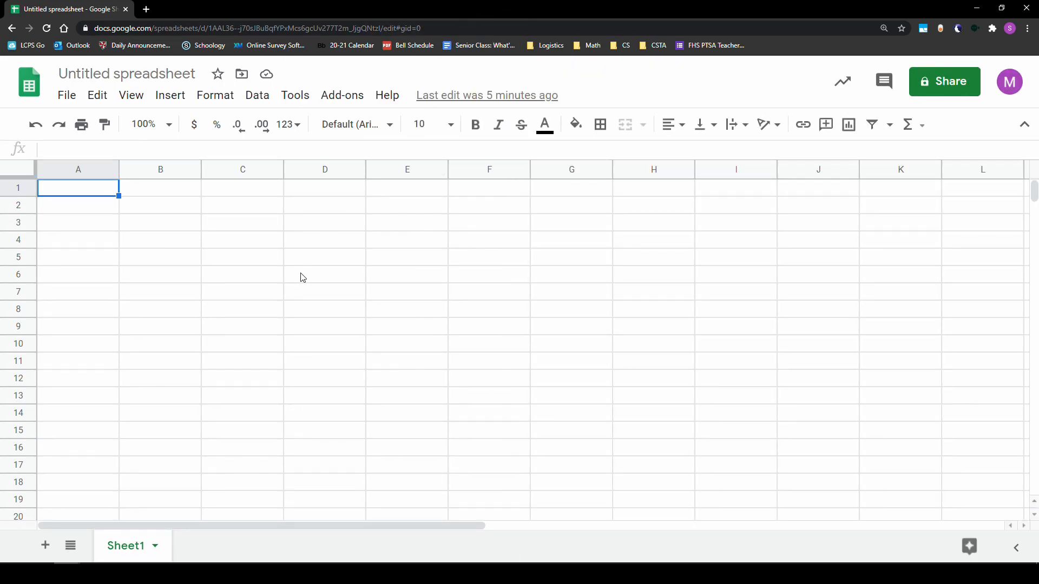
# Switch back and forth between the new-tab window and the spreadsheet window, ending on the spreadsheet
pyautogui.moveTo(368, 7); pyautogui.dragTo(326, 4)
pyautogui.hotkey('alt', 'Tab')
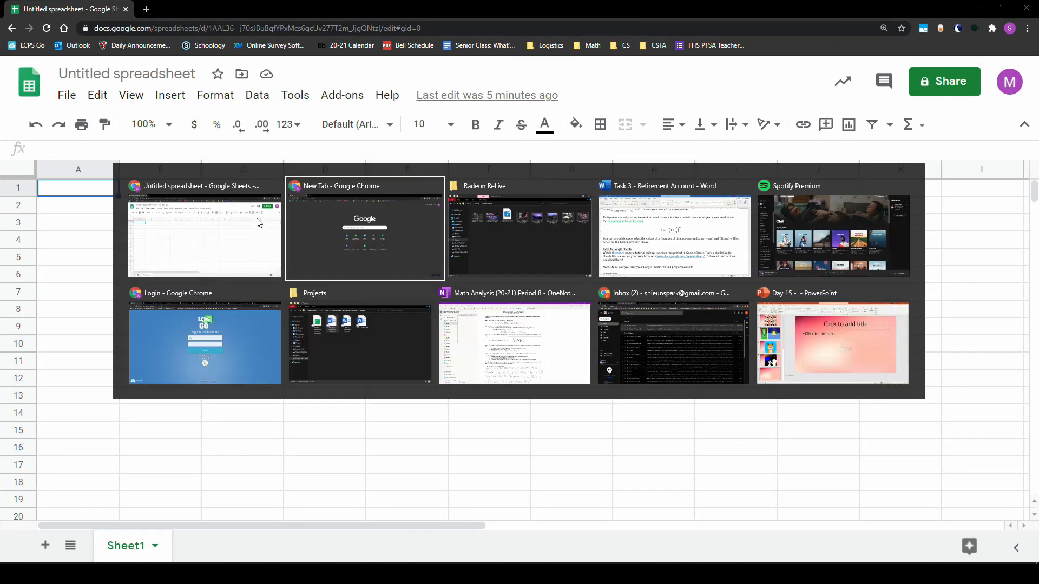
pyautogui.hotkey('alt', 'Tab')
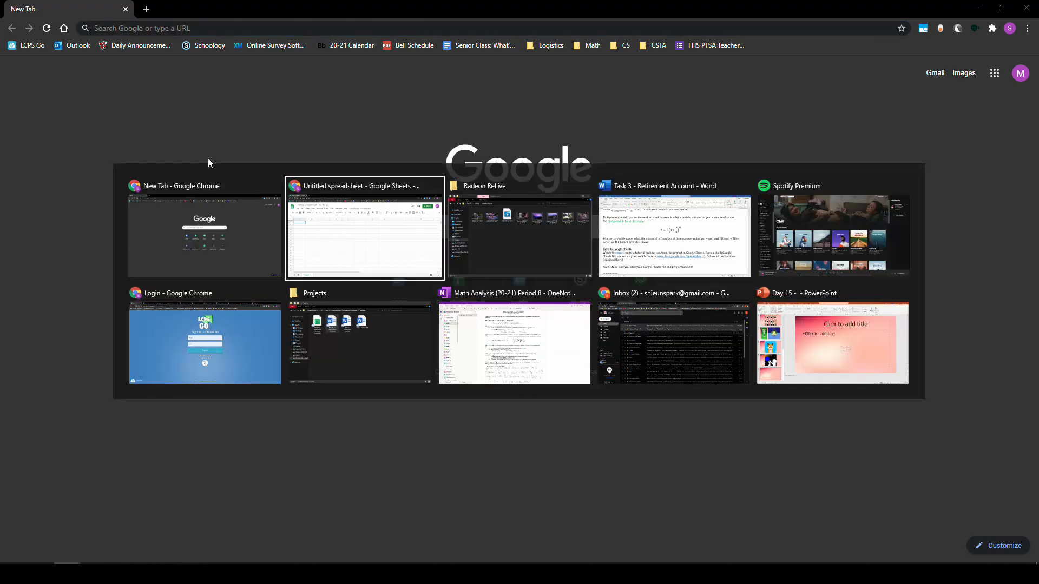
pyautogui.hotkey('alt', 'Tab')
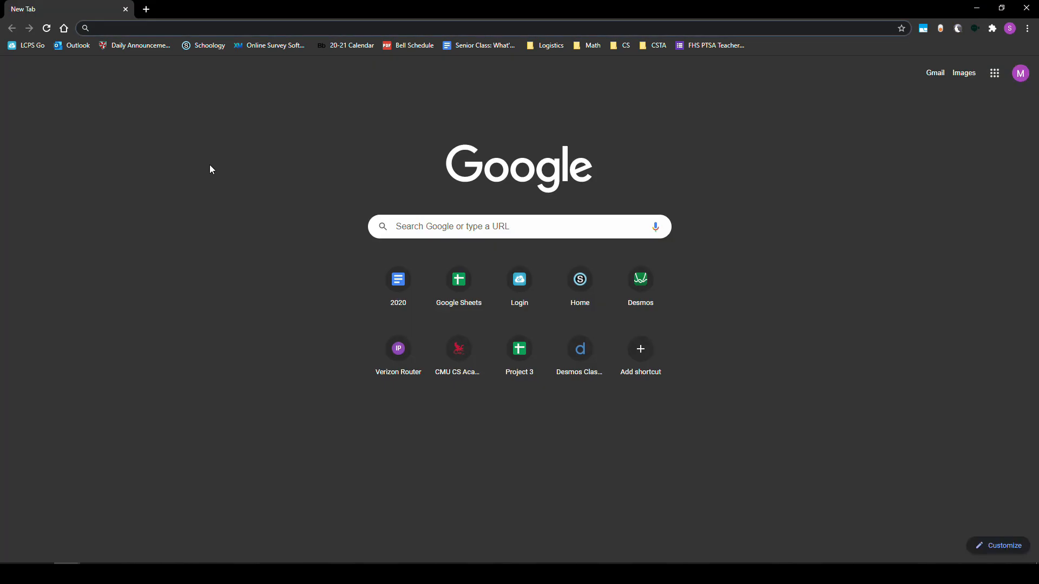
pyautogui.hotkey('alt', 'Tab')
pyautogui.hotkey('alt', 'Tab')
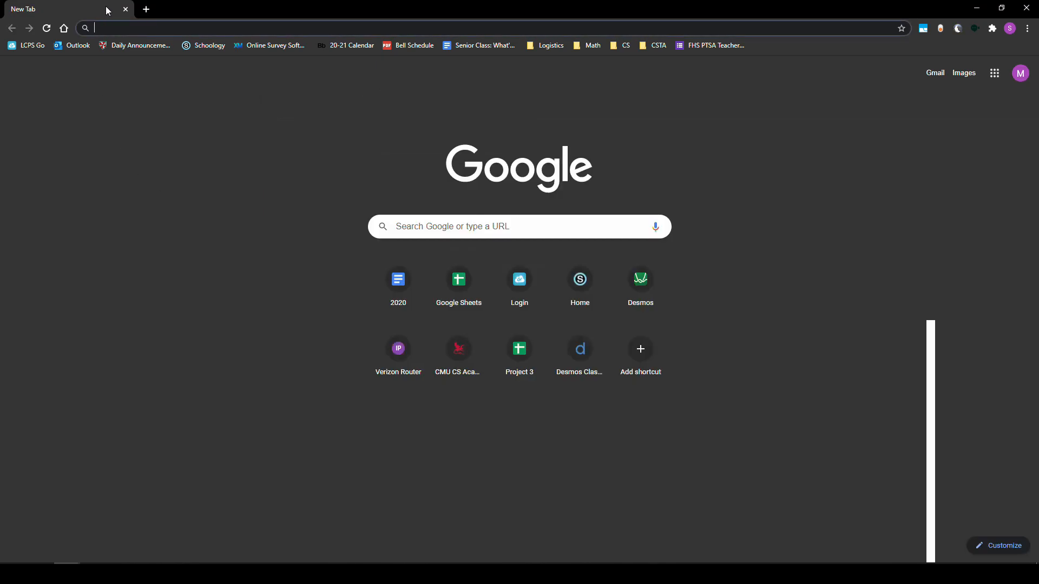
pyautogui.hotkey('alt', 'Tab')
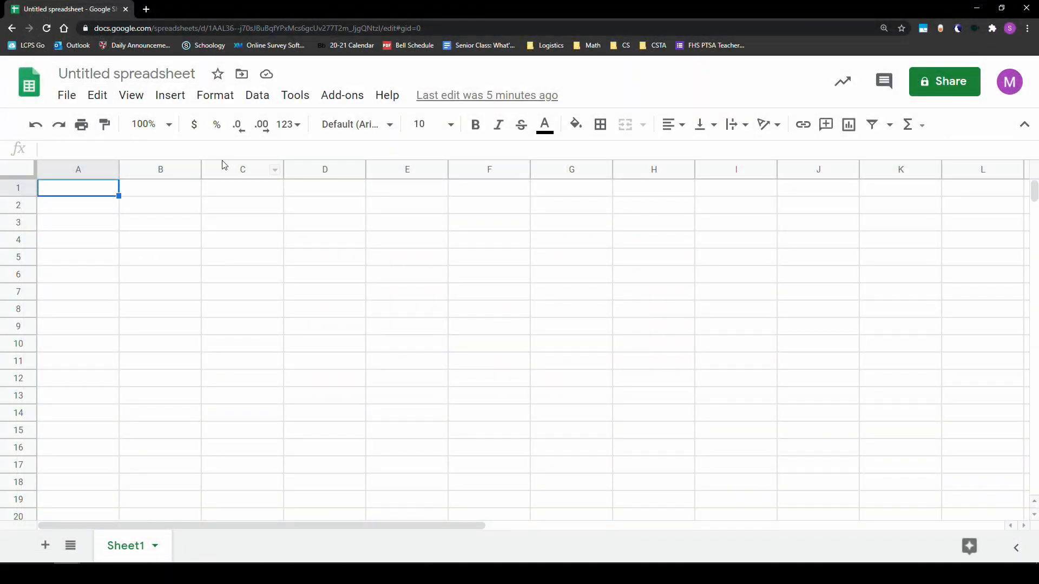
# Switch to the Word document "Task 3 - Retirement Account" and review the assignment from its heading to the compound interest formula
pyautogui.click(199, 572)
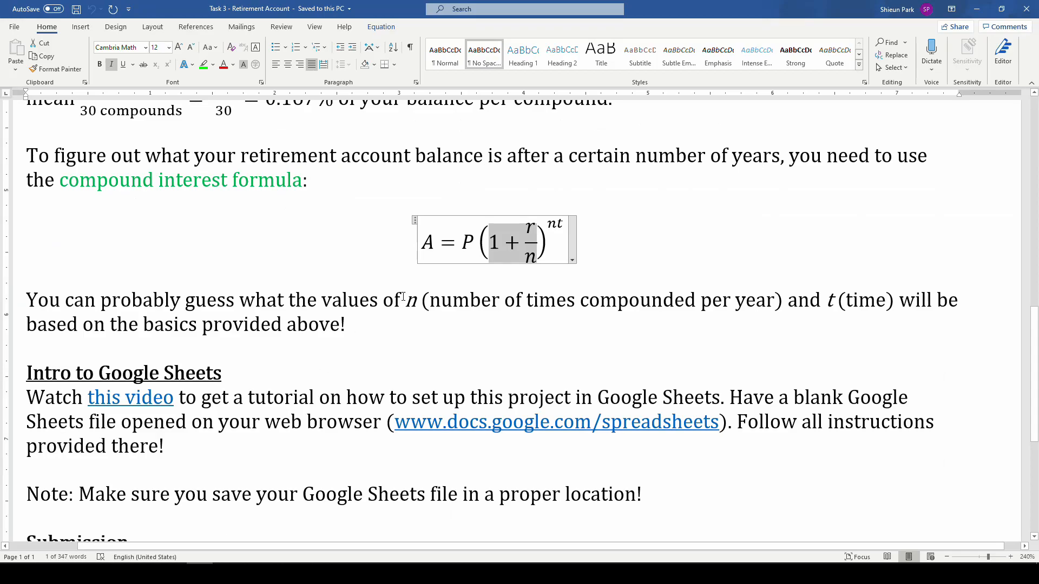
pyautogui.scroll(5, 409, 313)
pyautogui.scroll(4, 409, 313)
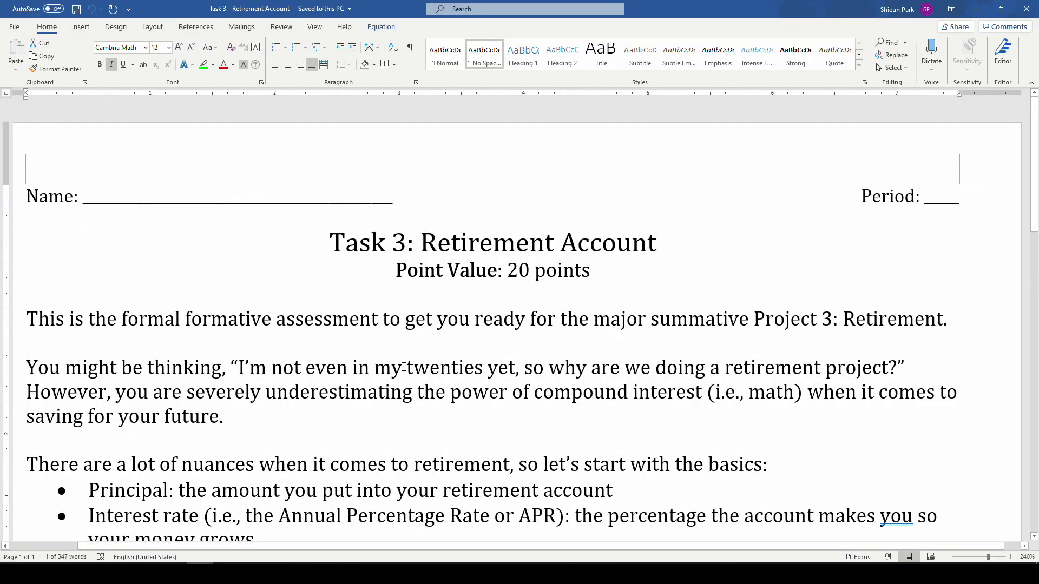
pyautogui.scroll(-10, 428, 303)
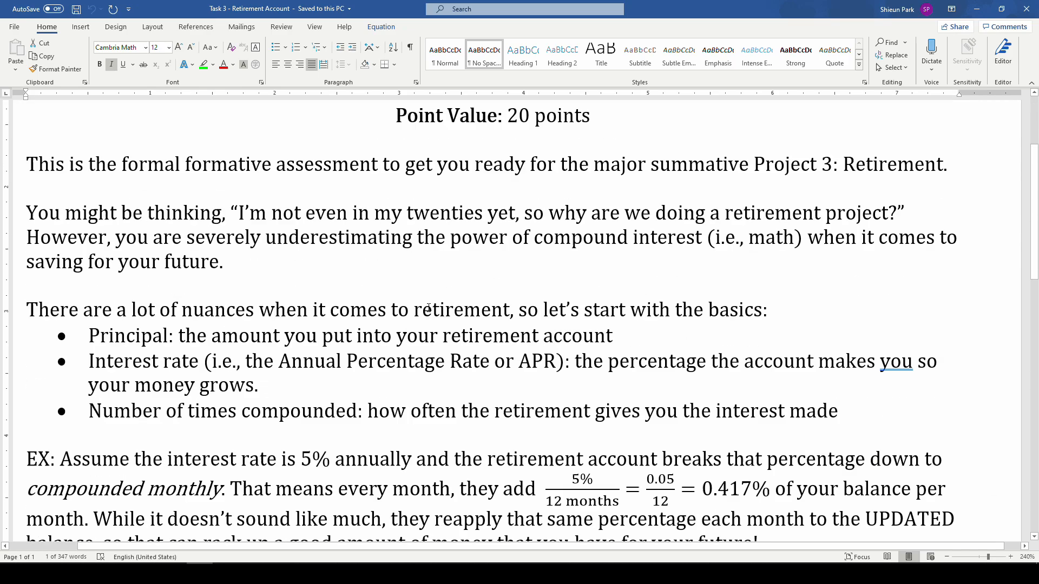
pyautogui.click(462, 303)
pyautogui.moveTo(432, 301); pyautogui.dragTo(398, 312)
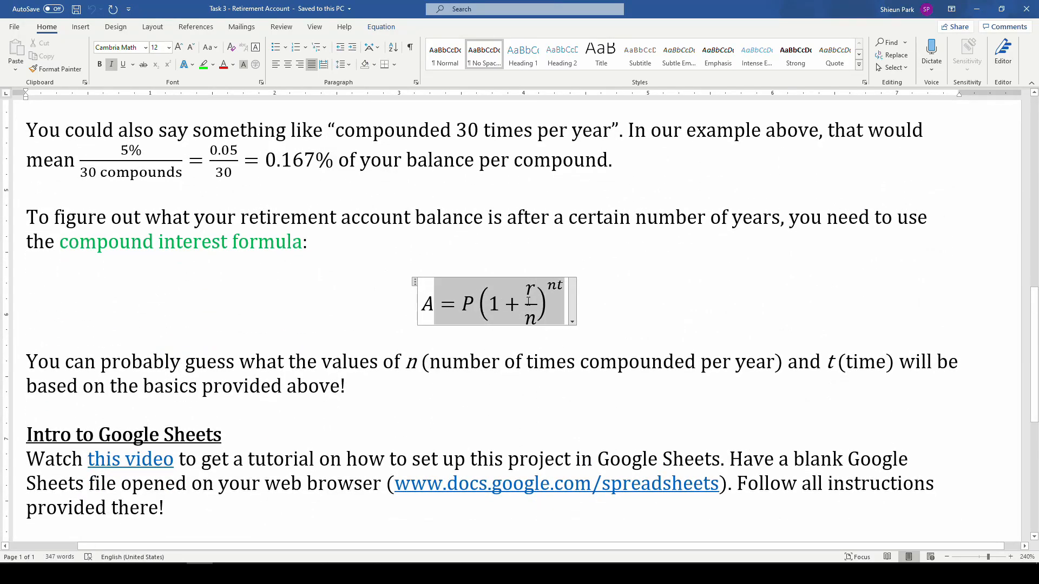
pyautogui.click(263, 294)
# Switch back to Google Sheets and rename the spreadsheet as "Task3_" followed by the owner's last name
pyautogui.hotkey('alt', 'Tab')
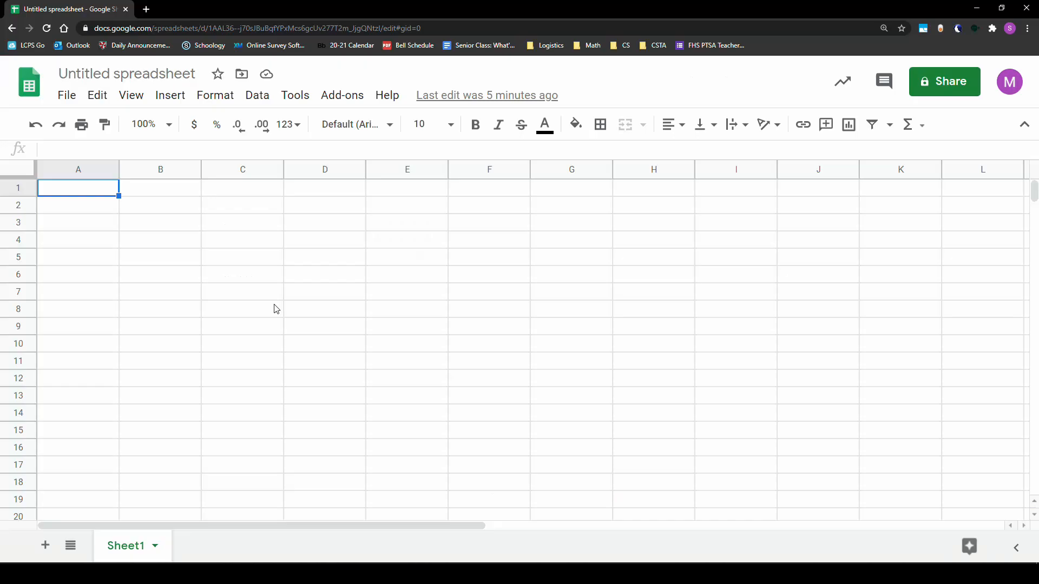
pyautogui.click(120, 75)
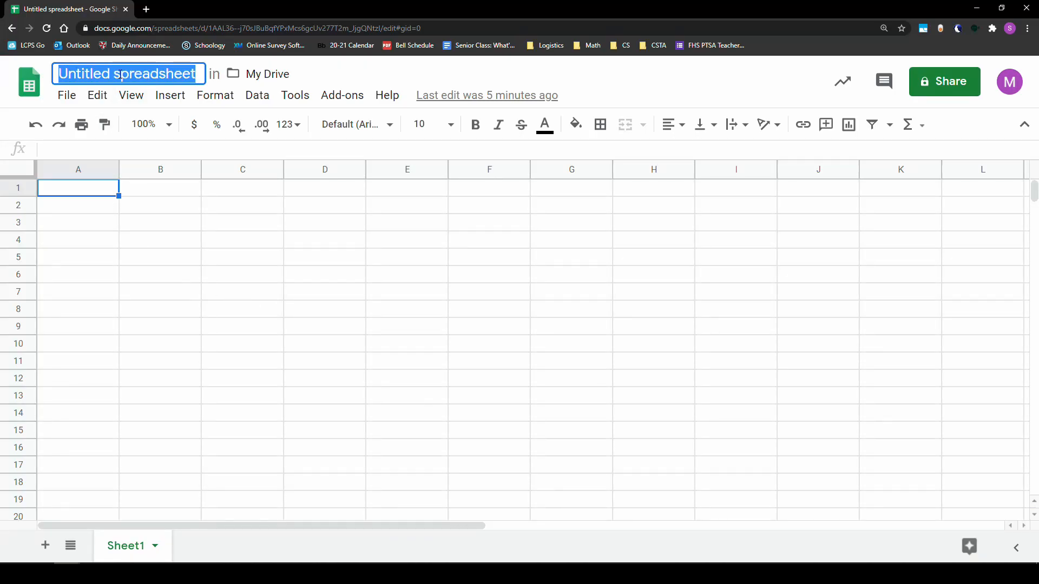
pyautogui.write('Task3_Park')
pyautogui.click(106, 188)
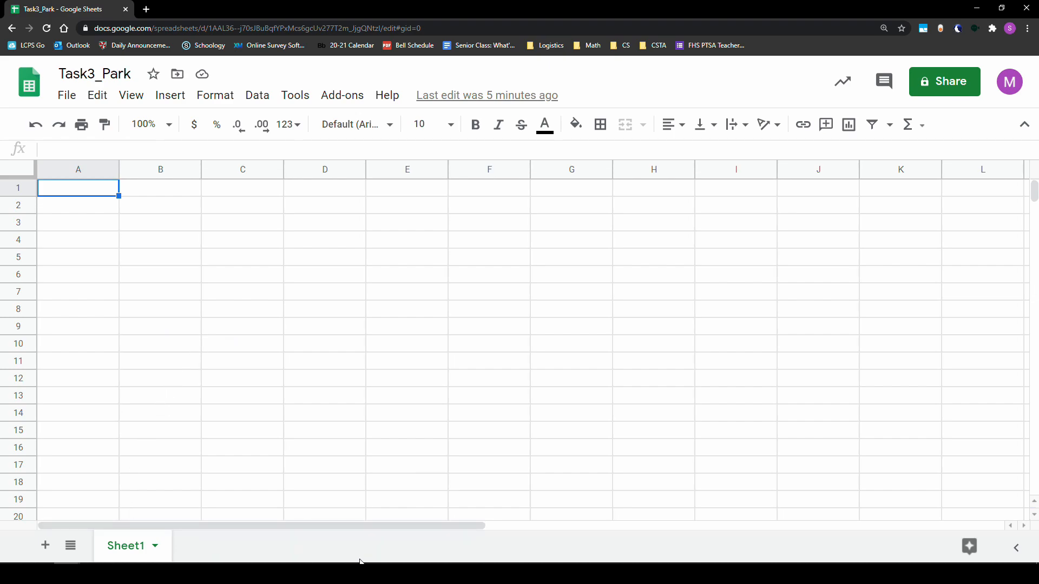
# Add two blank sheets to the spreadsheet and delete both, leaving only Sheet1
pyautogui.click(45, 546)
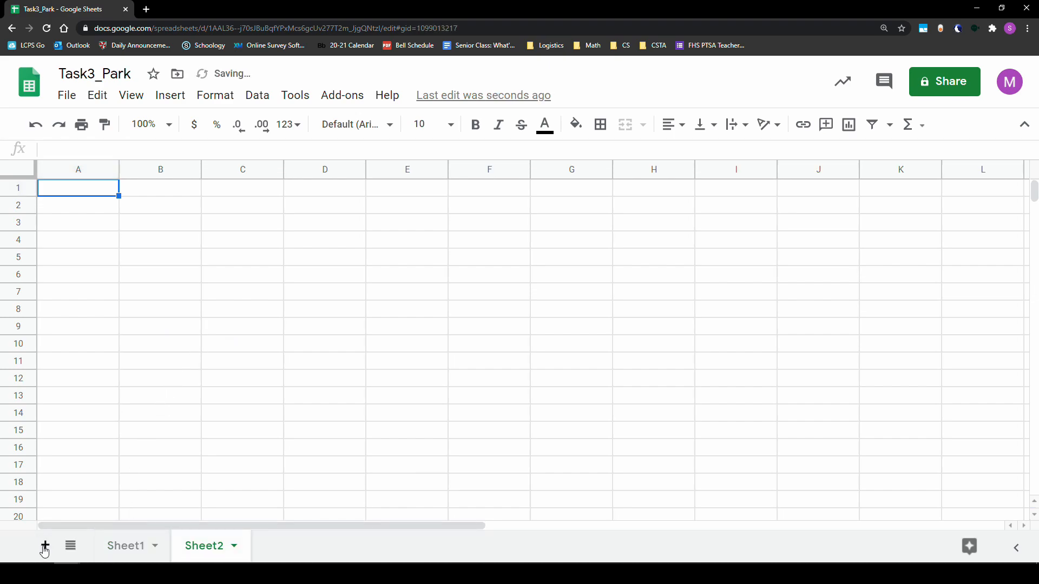
pyautogui.click(45, 547)
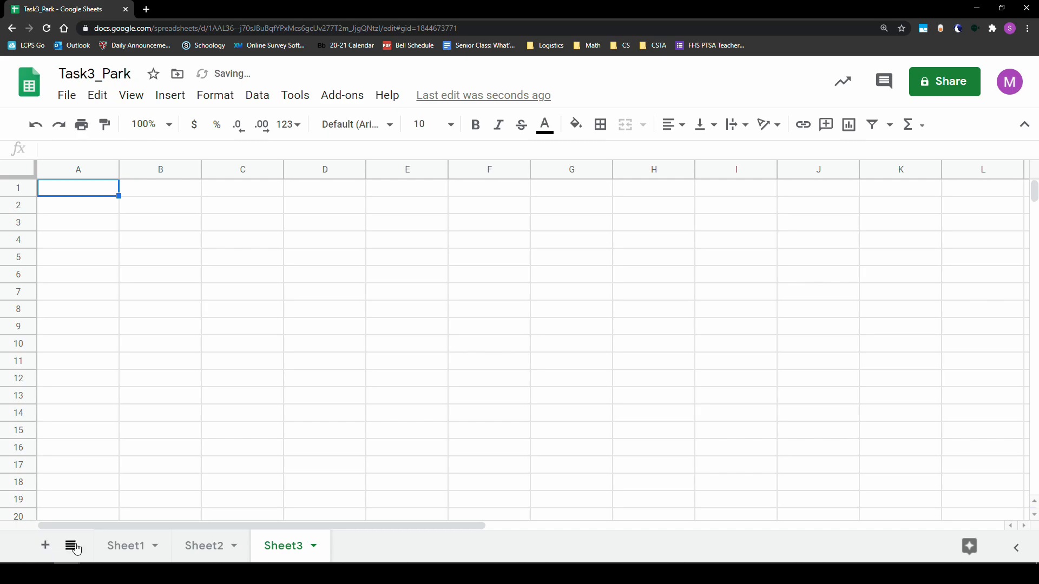
pyautogui.rightClick(209, 556)
pyautogui.click(218, 269)
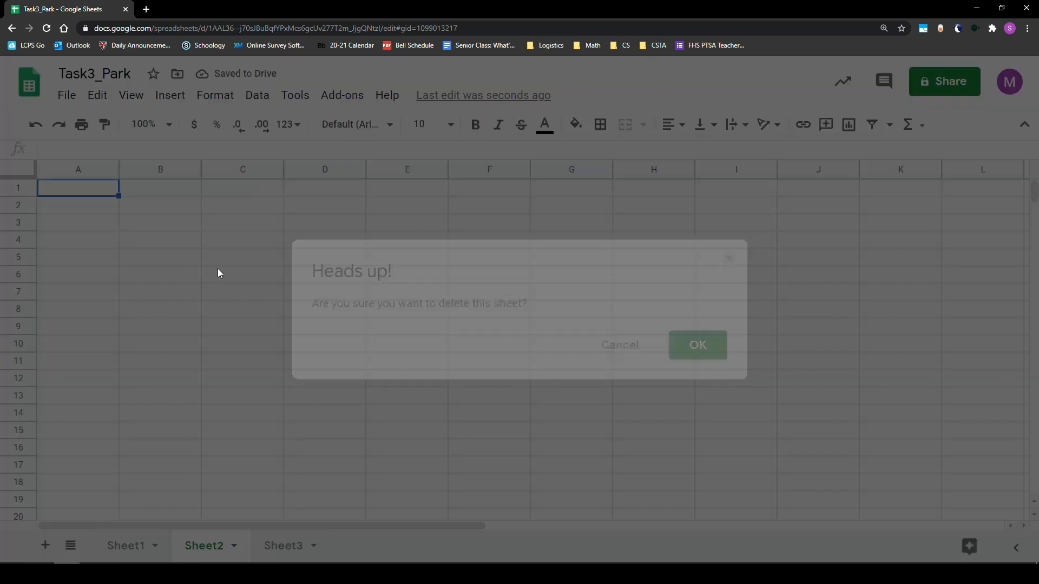
pyautogui.click(686, 350)
pyautogui.rightClick(205, 552)
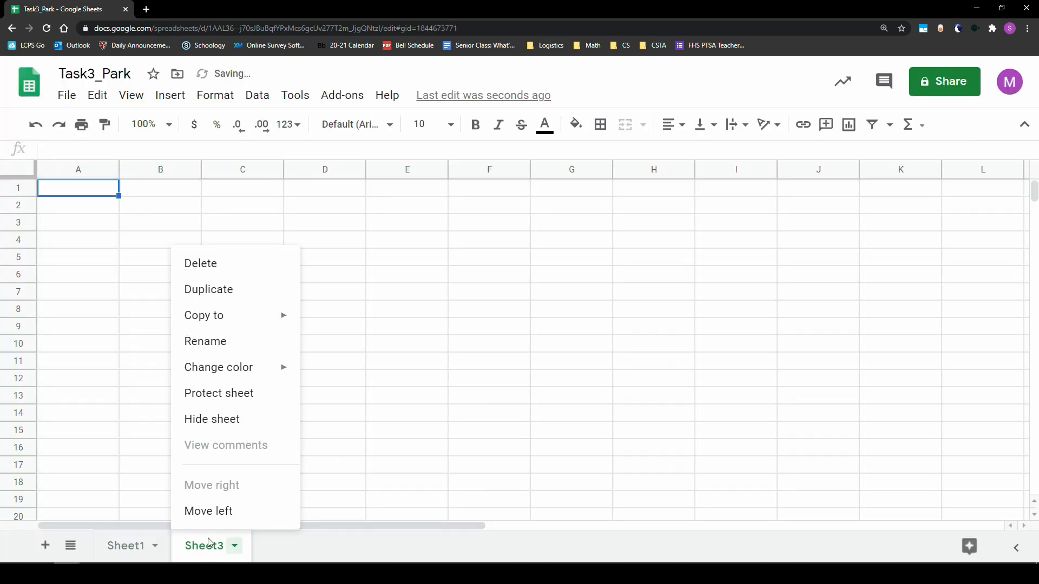
pyautogui.click(219, 268)
pyautogui.click(697, 353)
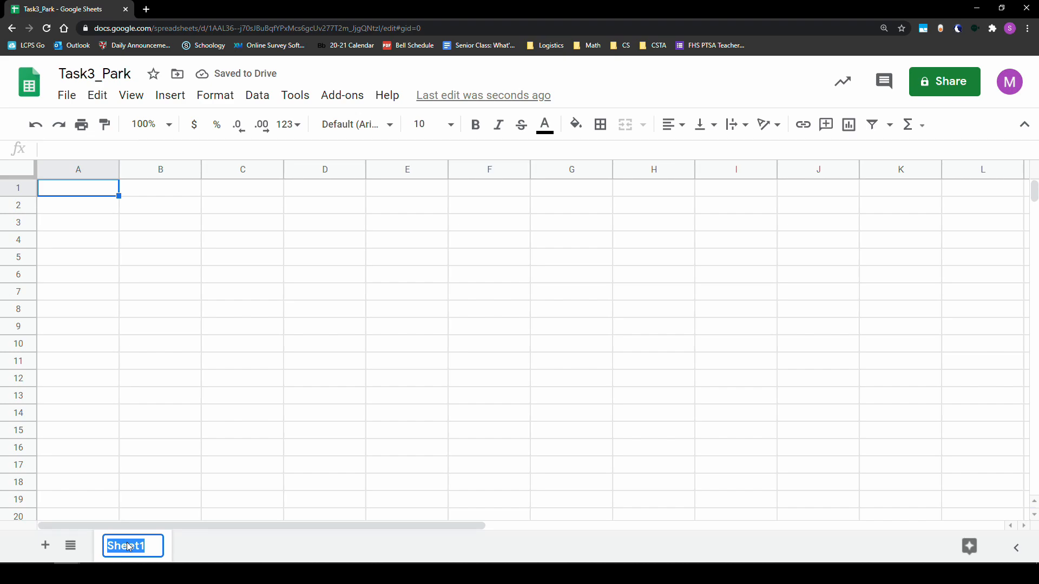
# Rename Sheet1 as "Task3" and select cell A1
pyautogui.write('Task3')
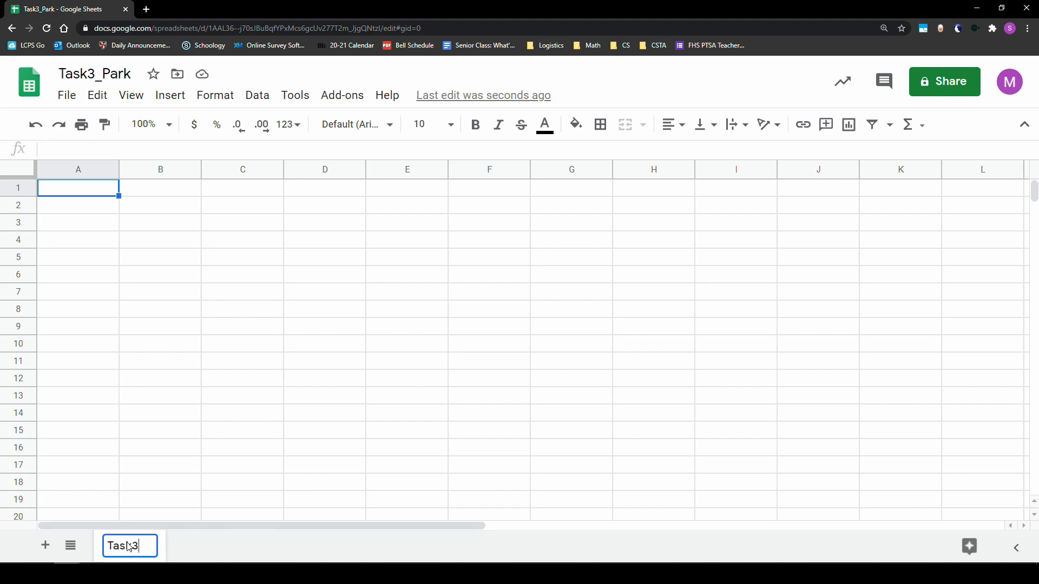
pyautogui.click(139, 271)
pyautogui.click(90, 192)
# Switch to the Word assignment to check its compound interest formula, and return to the spreadsheet
pyautogui.hotkey('alt', 'Tab')
pyautogui.moveTo(450, 303); pyautogui.dragTo(612, 303)
pyautogui.hotkey('alt', 'Tab')
# Enter the headers "Compound #" in cell A1 and "Initial Amount" in cell B1
pyautogui.click(166, 222)
pyautogui.click(90, 192)
pyautogui.write('Compounding #')
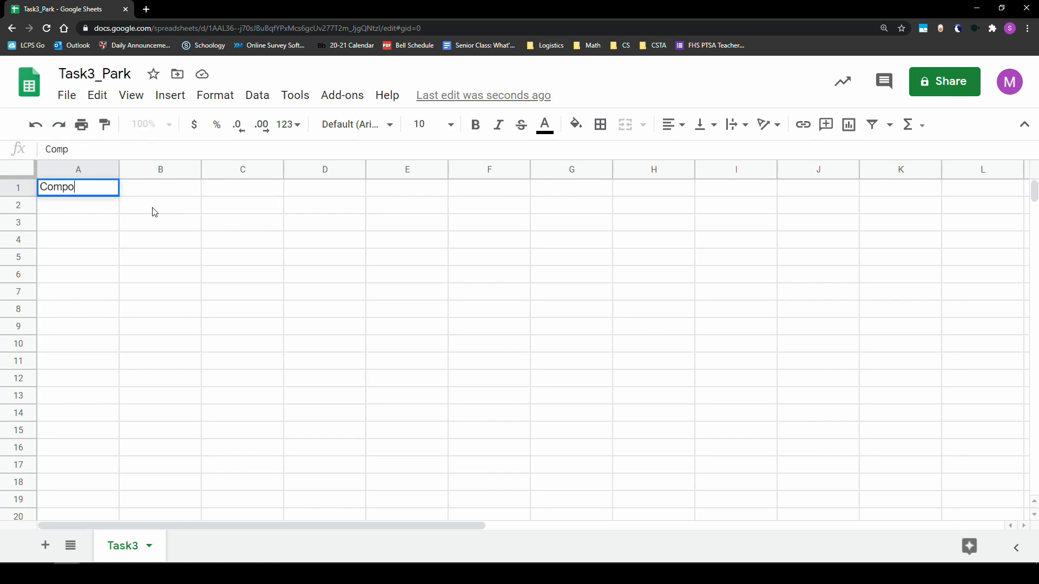
pyautogui.press('Tab')
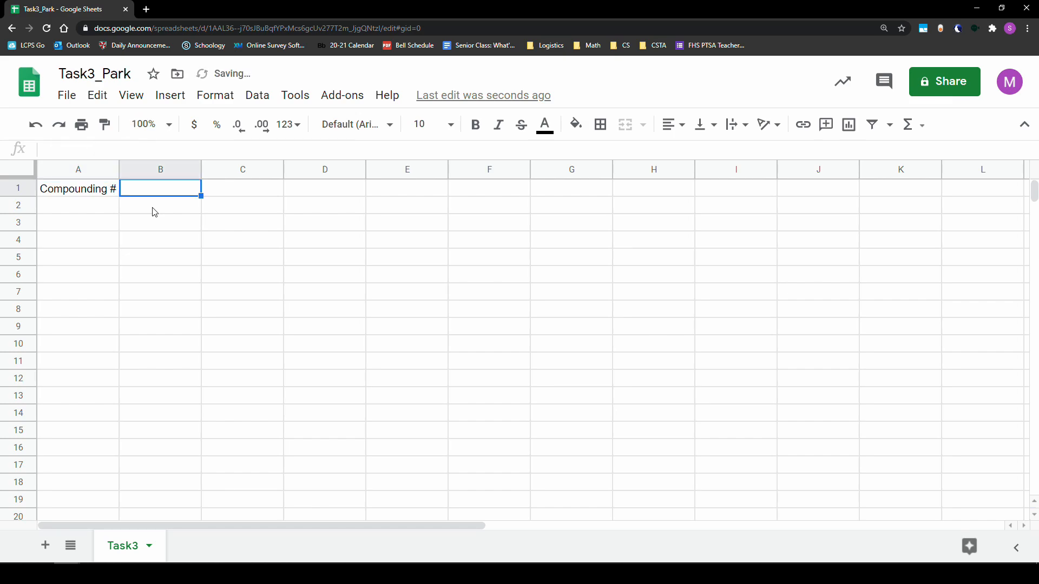
pyautogui.hotkey('shift', 'Tab')
pyautogui.write('Compound #')
pyautogui.press('Tab')
pyautogui.write('Initial Amount')
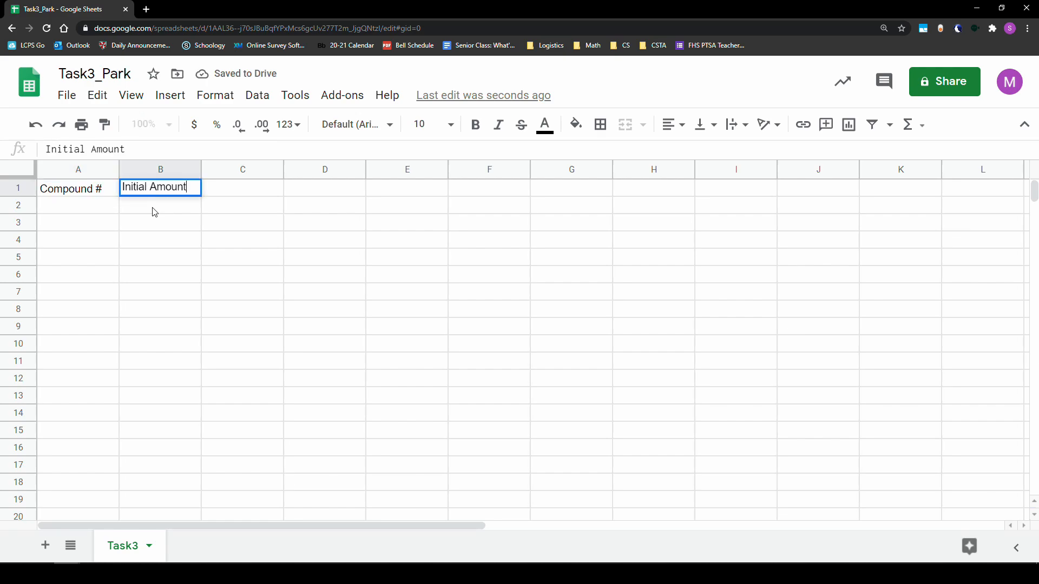
pyautogui.press('Tab')
# Enter the headers "Final Amount" in cell C1 and "Interest Accrued" in cell D1
pyautogui.write('Final amoun')
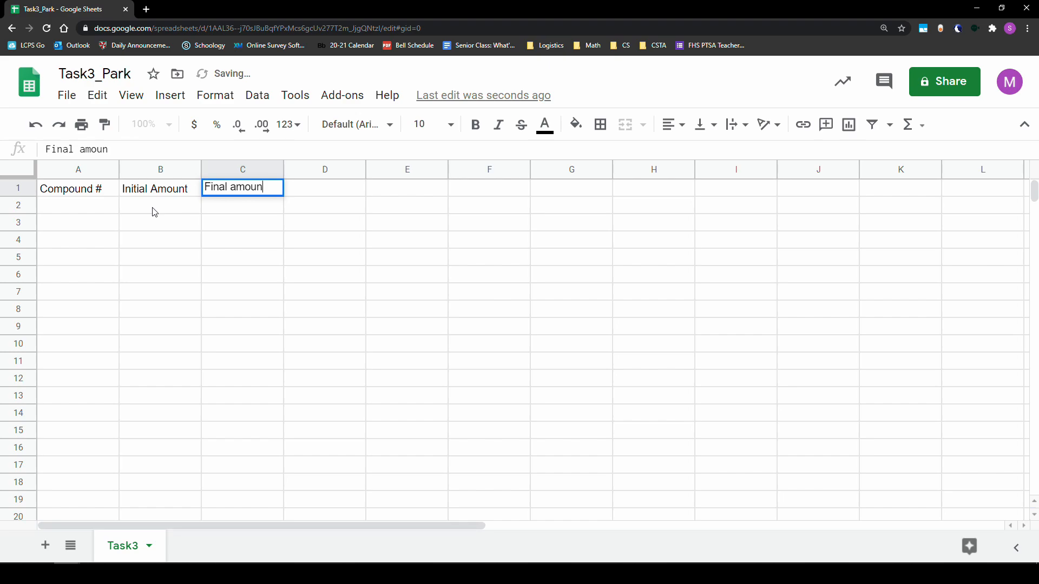
pyautogui.press('BackSpace')
pyautogui.press('BackSpace')
pyautogui.press('BackSpace')
pyautogui.press('BackSpace')
pyautogui.press('BackSpace')
pyautogui.write('Amount')
pyautogui.press('Tab')
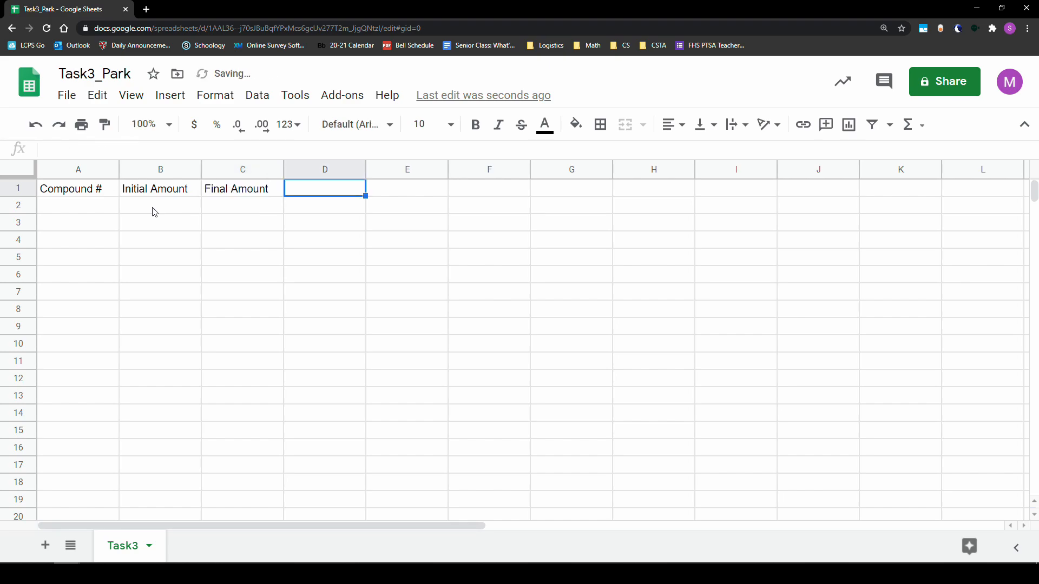
pyautogui.write('Interest A')
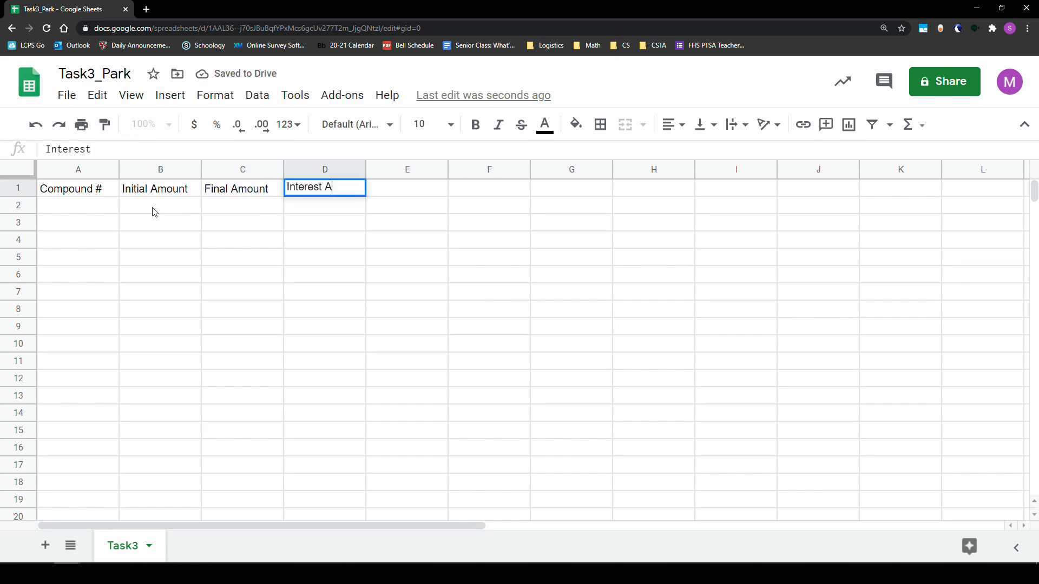
pyautogui.write('ccrued')
pyautogui.press('Tab')
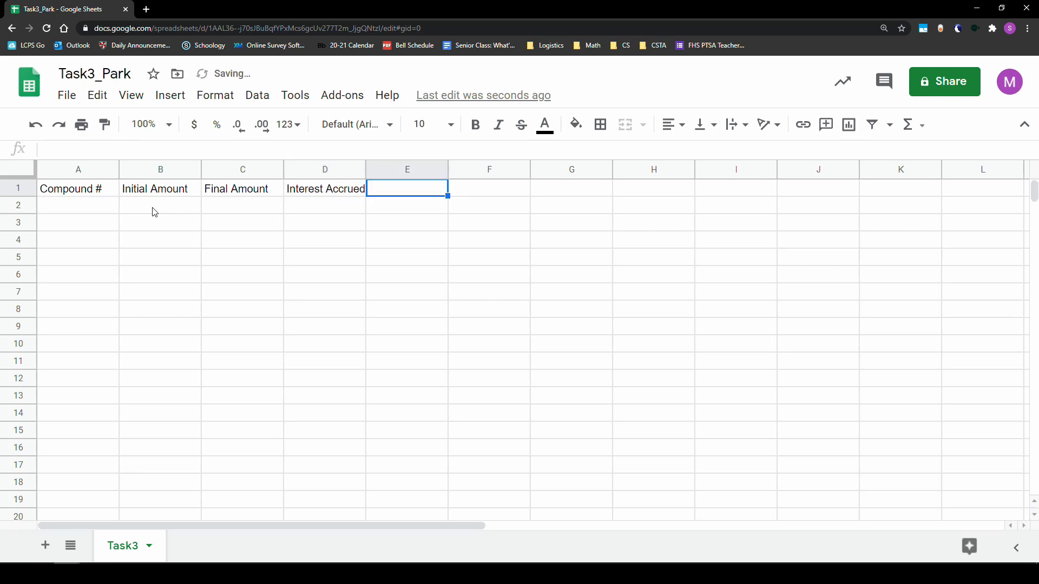
# Leave column E empty and enter the labels "Principal" in F1 and "Annual Percentage Rate" in F2
pyautogui.press('Tab')
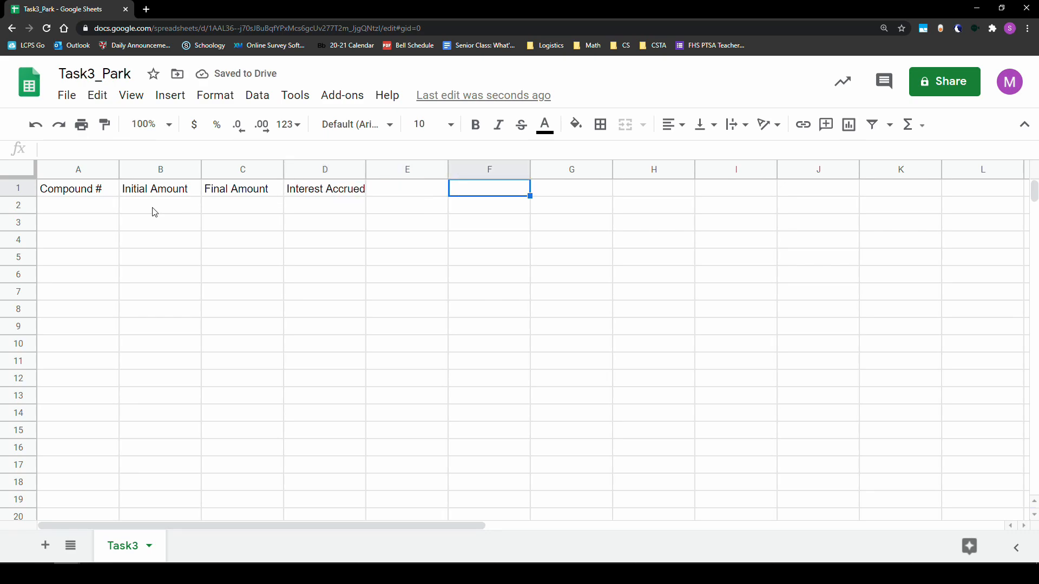
pyautogui.write('Principal')
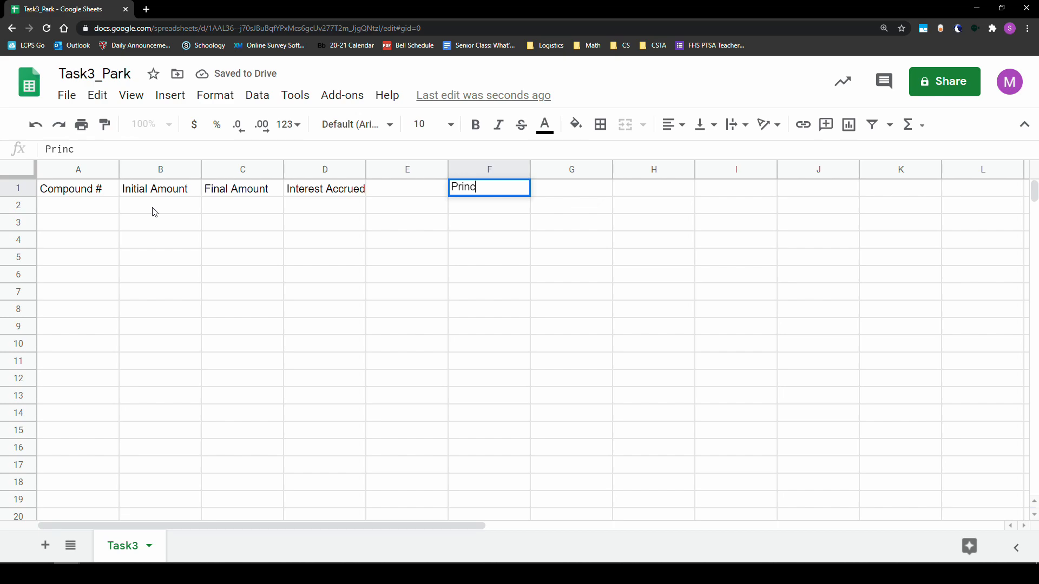
pyautogui.press('Return')
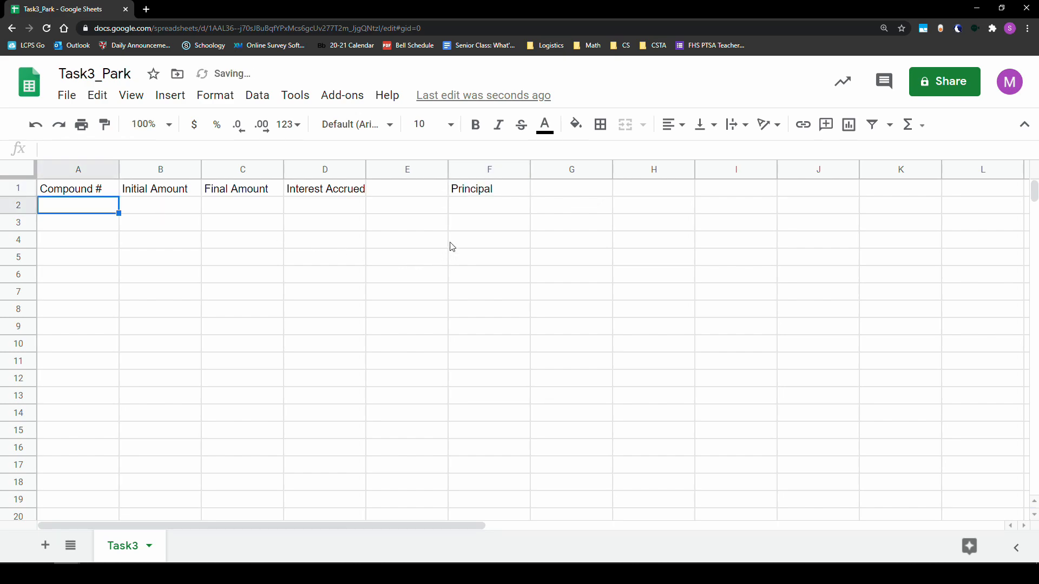
pyautogui.click(475, 206)
pyautogui.write('Annu')
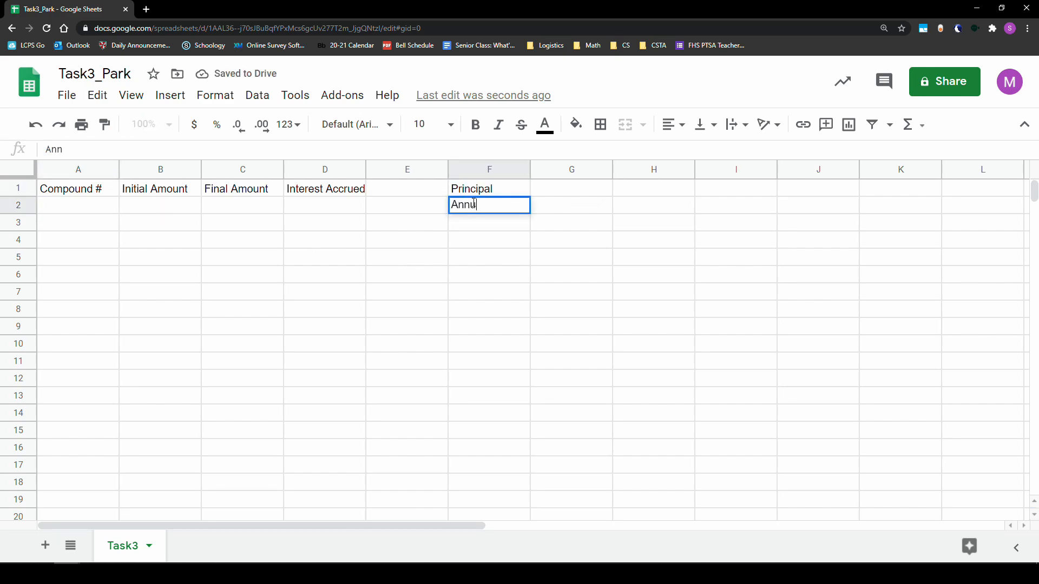
pyautogui.write('al Percentage Rate')
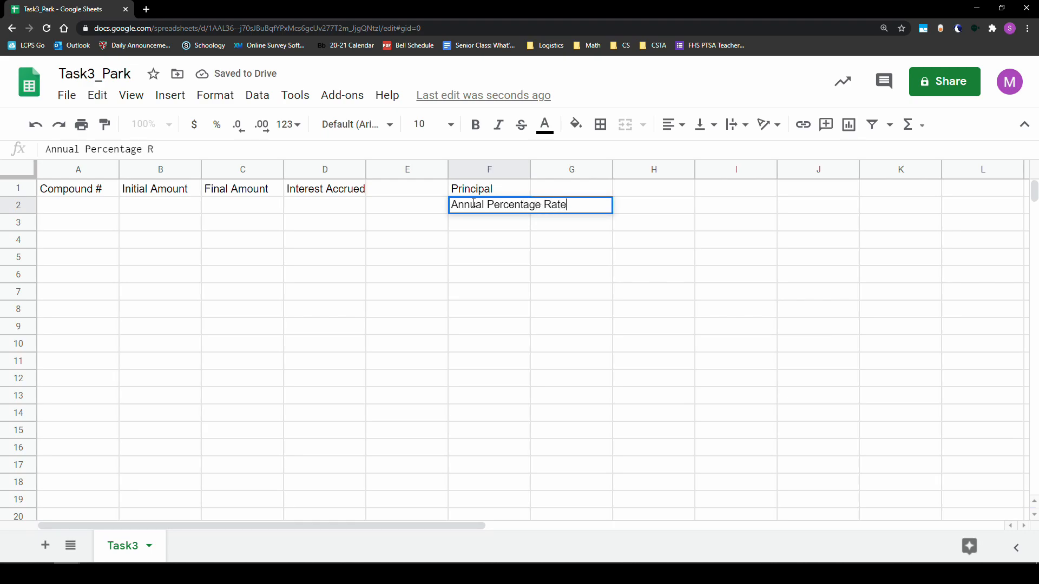
pyautogui.press('Return')
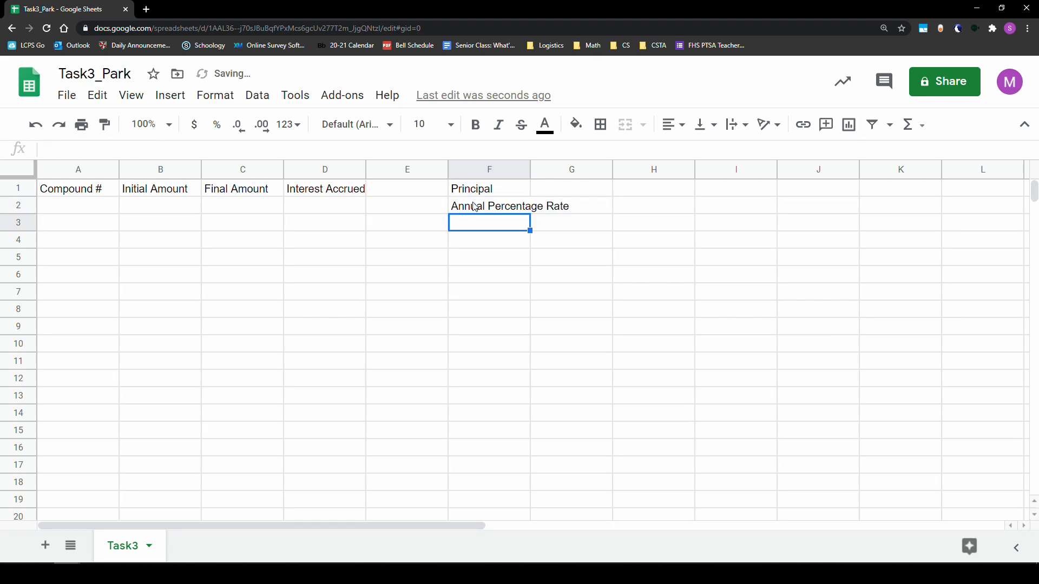
# Enter the label "# of Times Compounded PER YEAR" in cell F3
pyautogui.write('# of Times ')
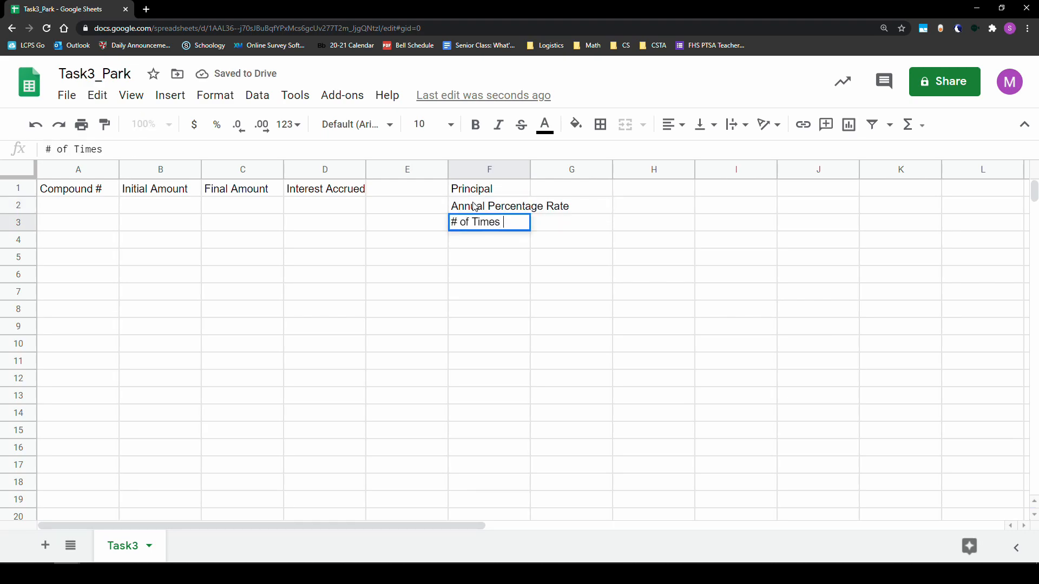
pyautogui.write('Compounded PER YEA')
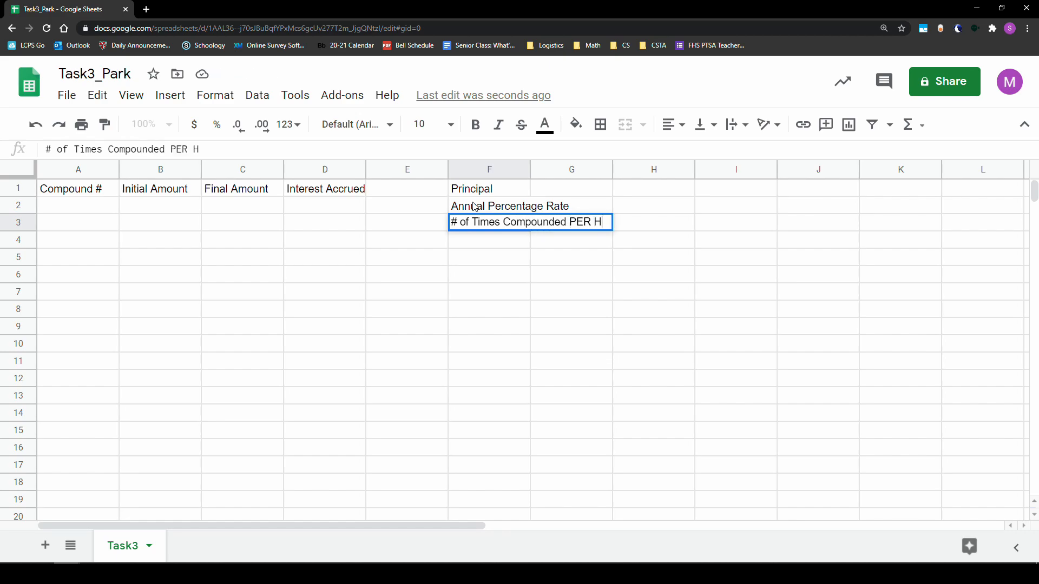
pyautogui.write('R')
pyautogui.press('Return')
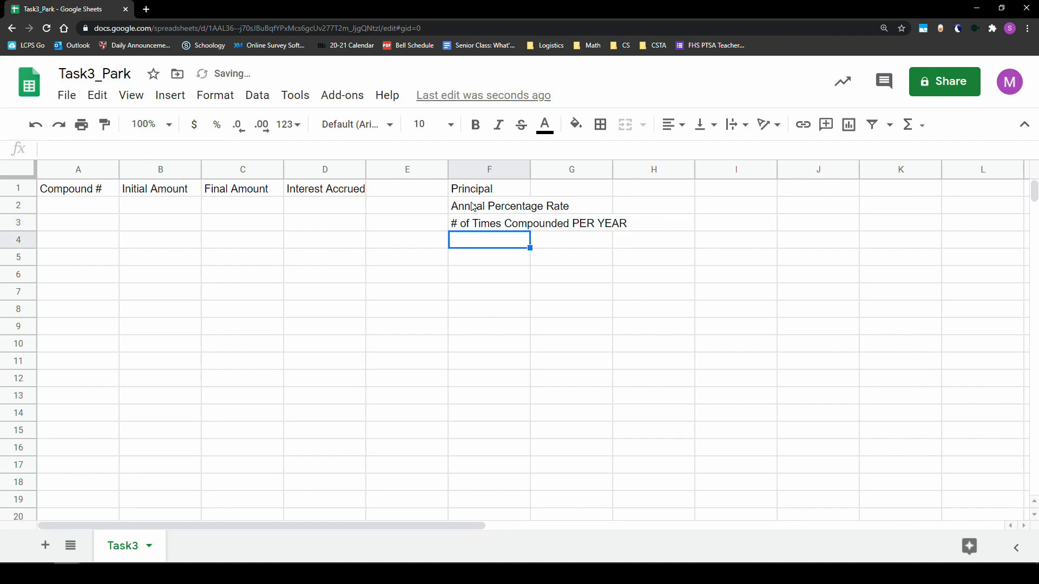
# Review the definitions of principal, interest rate and number of times compounded in the Word assignment, and return to the spreadsheet
pyautogui.hotkey('alt', 'Tab')
pyautogui.scroll(4, 202, 269)
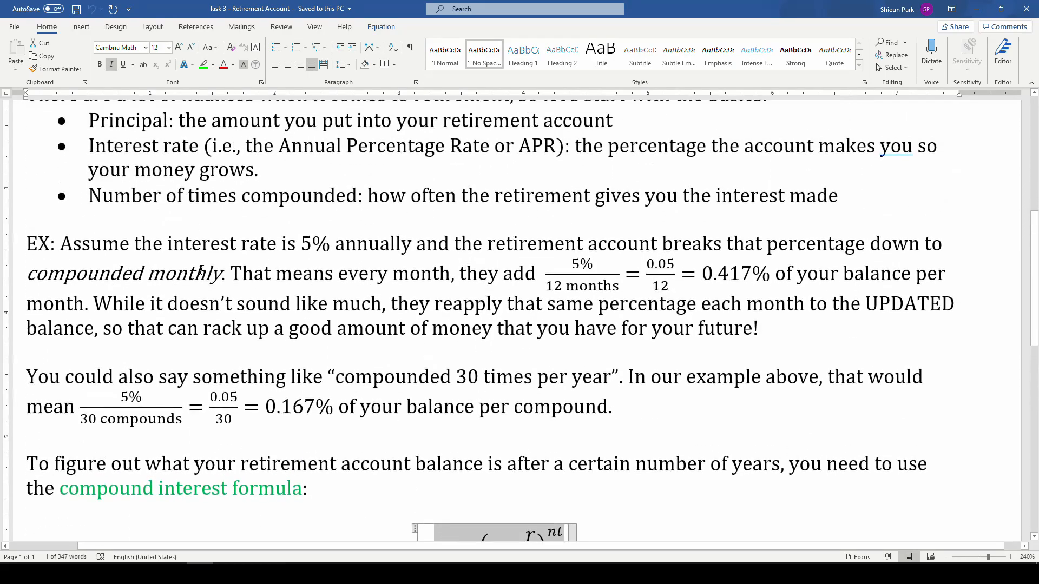
pyautogui.scroll(2, 201, 271)
pyautogui.moveTo(163, 277); pyautogui.dragTo(373, 341)
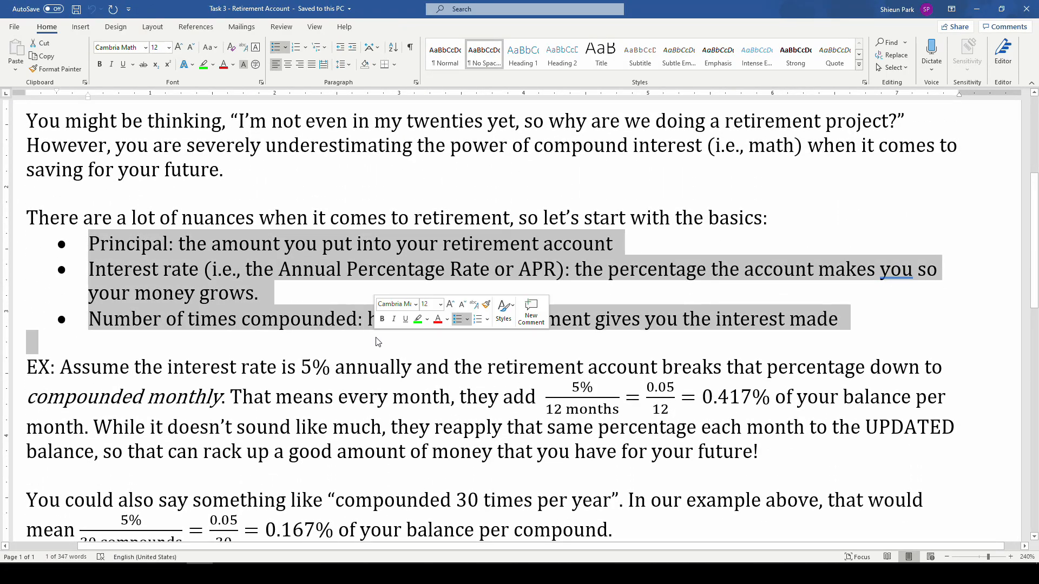
pyautogui.hotkey('alt', 'Tab')
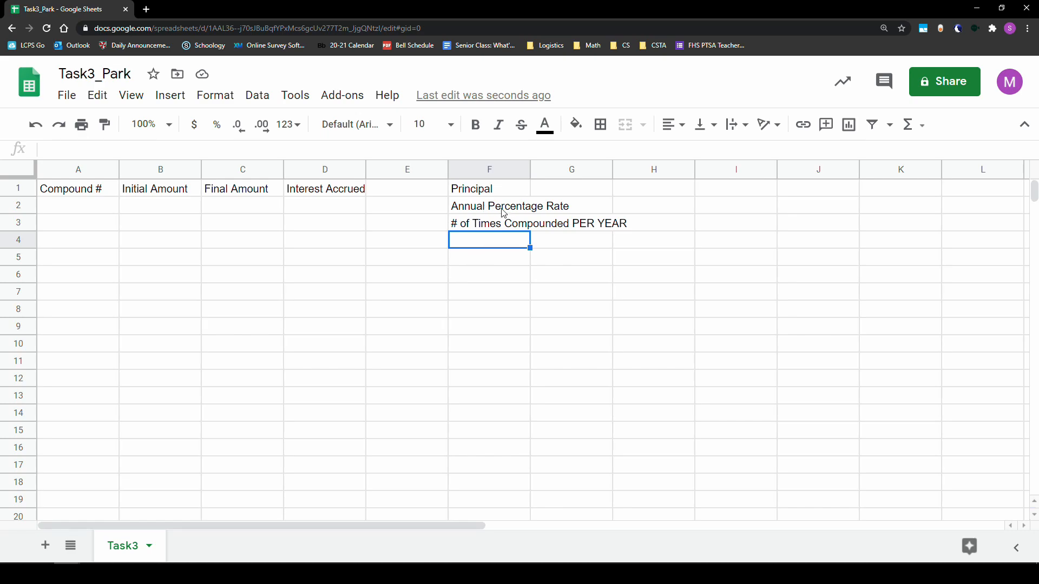
pyautogui.moveTo(501, 191); pyautogui.dragTo(498, 225)
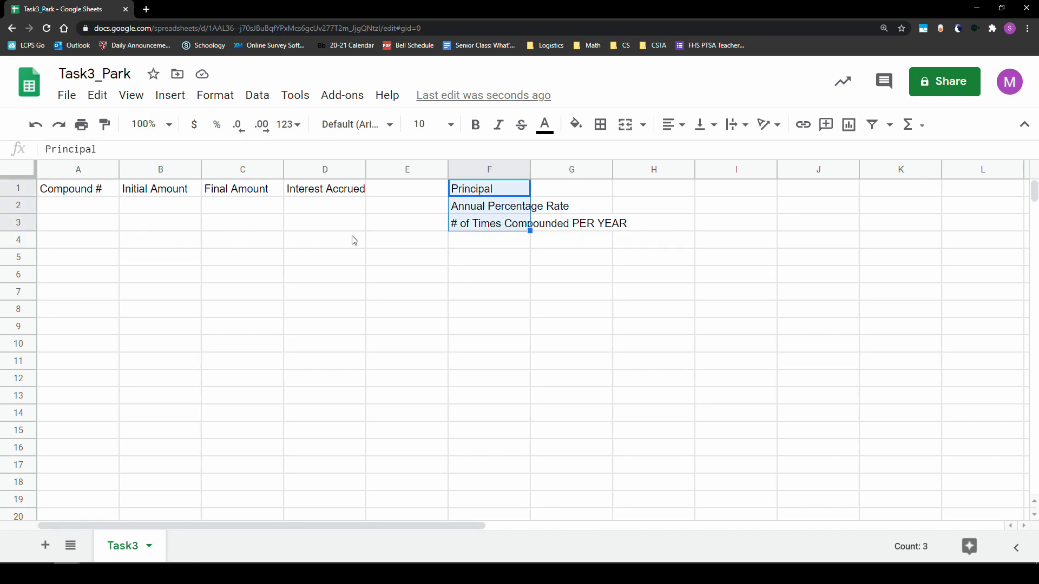
pyautogui.click(555, 222)
pyautogui.moveTo(493, 185); pyautogui.dragTo(610, 227)
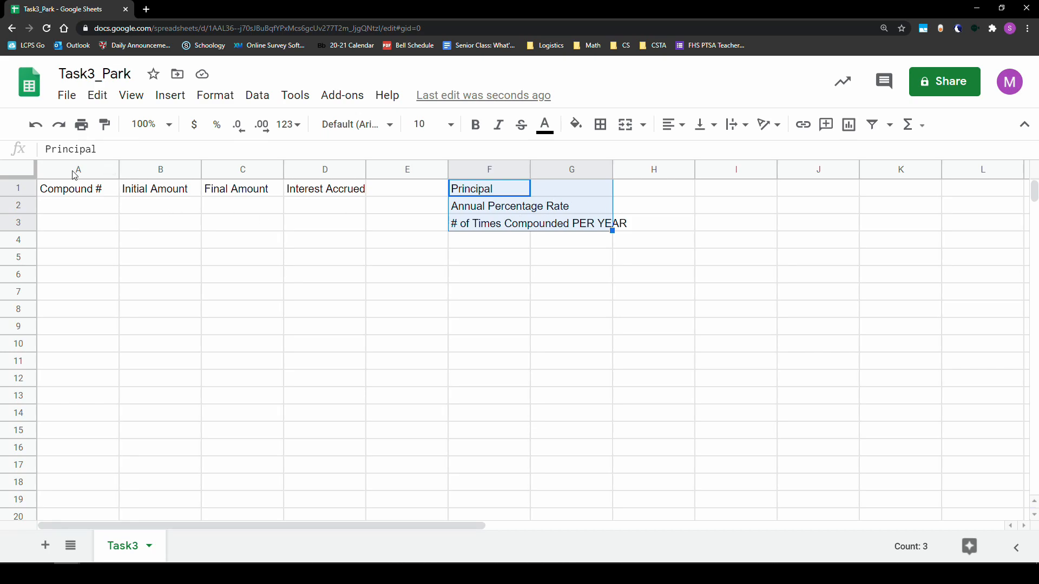
pyautogui.moveTo(73, 172); pyautogui.dragTo(343, 204)
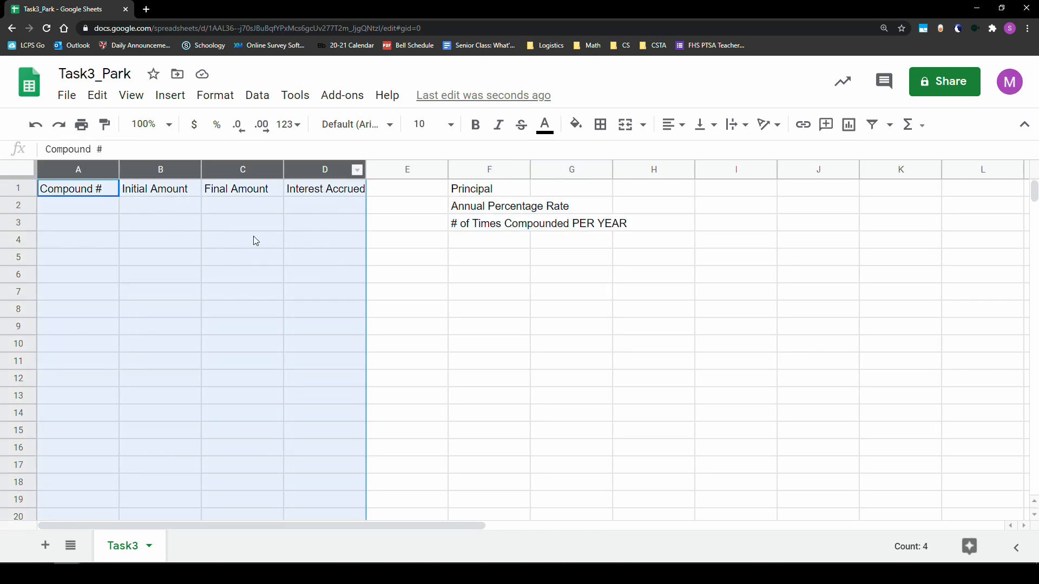
# Make the headers in A1:D1 and the labels in F1:F3 bold
pyautogui.moveTo(75, 189); pyautogui.dragTo(331, 189)
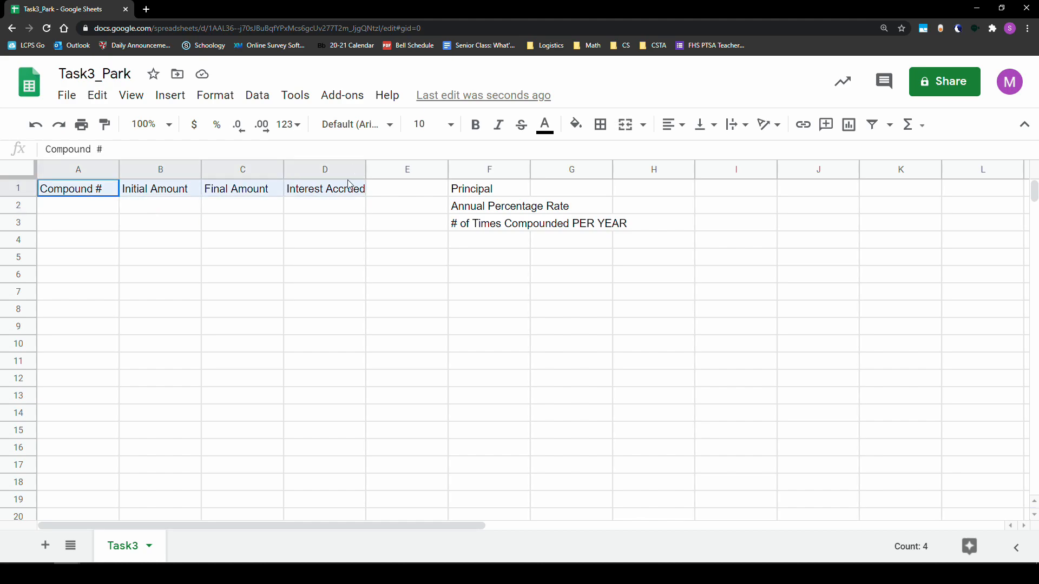
pyautogui.hotkey('ctrl', 'b')
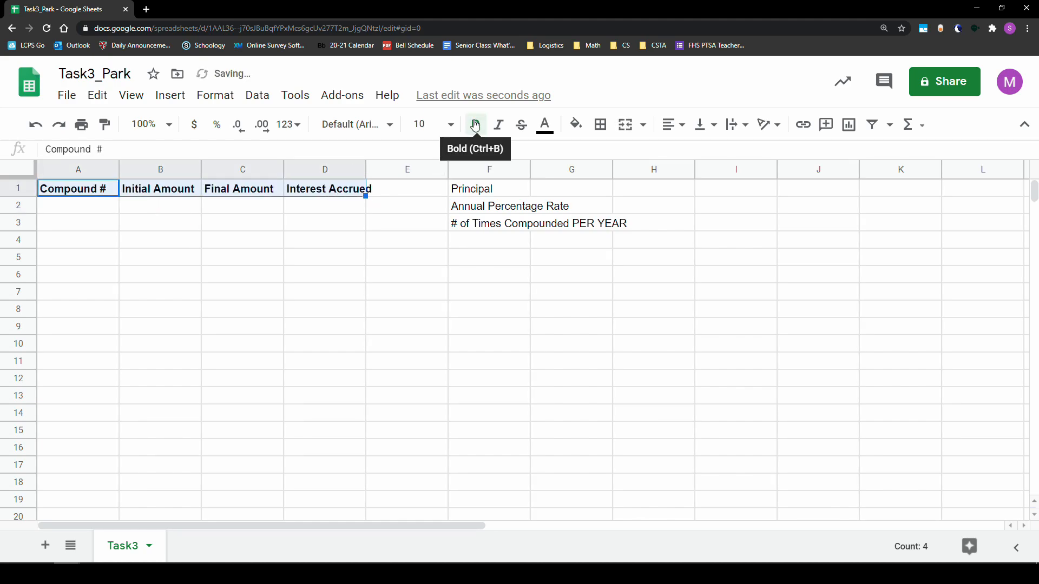
pyautogui.moveTo(479, 190); pyautogui.dragTo(522, 221)
pyautogui.hotkey('ctrl', 'b')
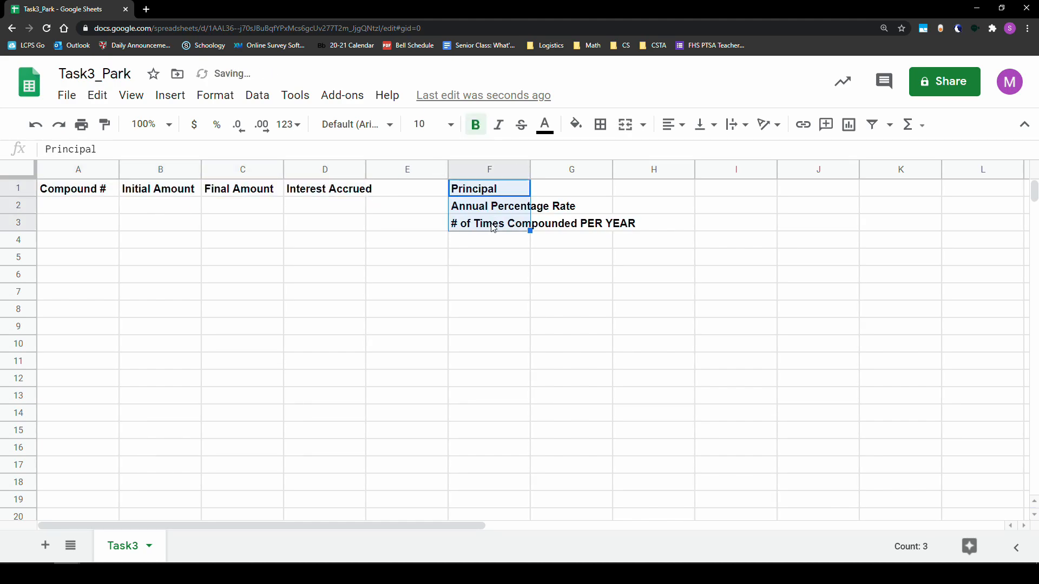
pyautogui.click(626, 214)
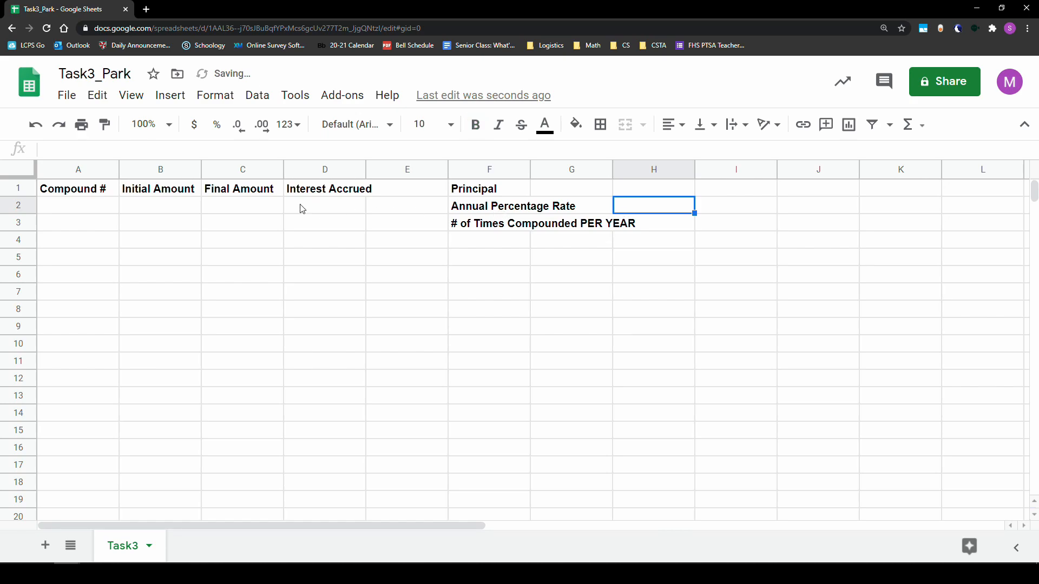
# Center the contents of columns A through D horizontally
pyautogui.moveTo(84, 171); pyautogui.dragTo(347, 156)
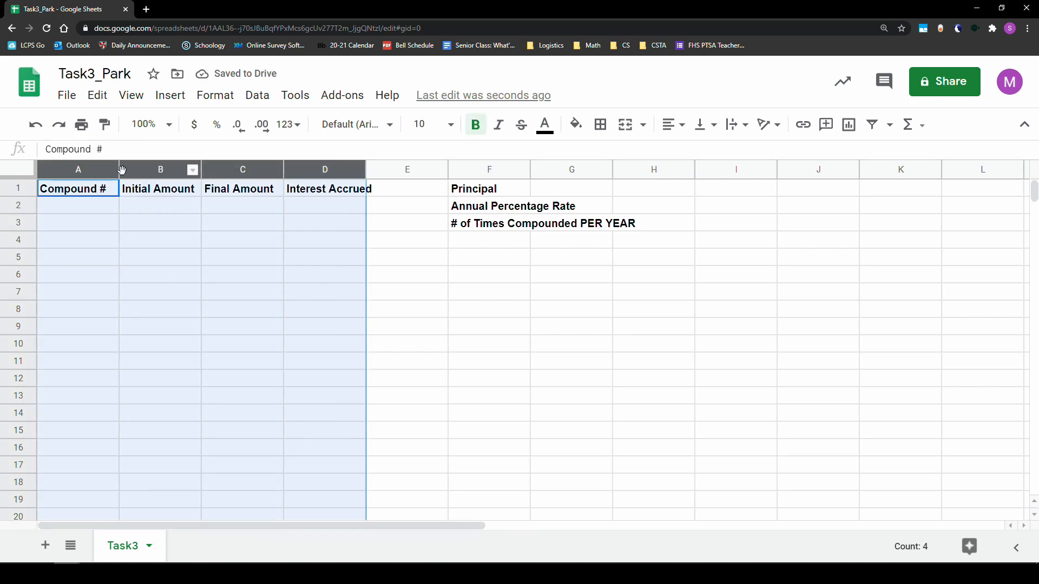
pyautogui.moveTo(78, 189); pyautogui.dragTo(347, 194)
pyautogui.moveTo(87, 169); pyautogui.dragTo(347, 169)
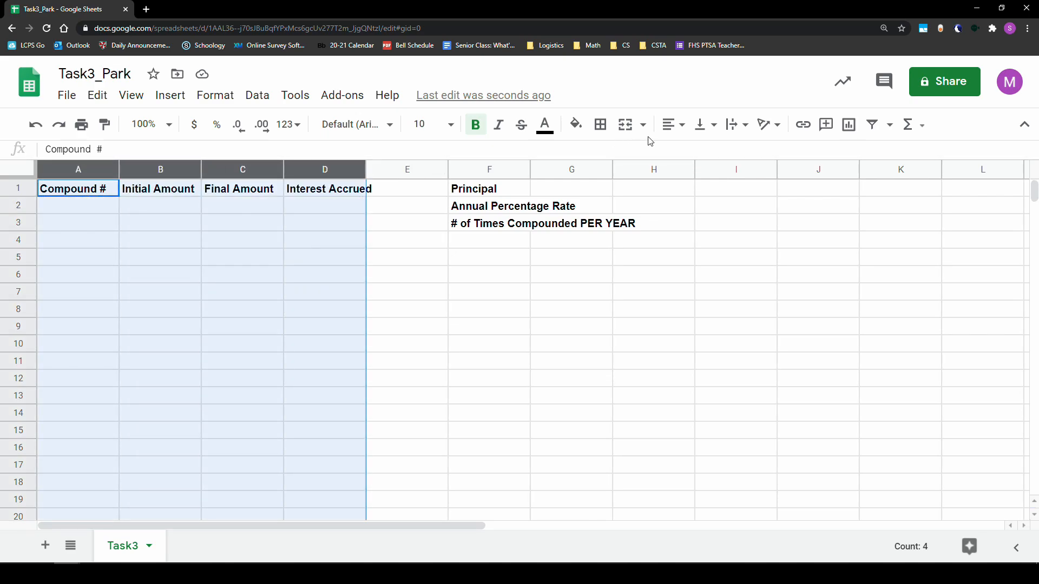
pyautogui.click(671, 125)
pyautogui.click(691, 154)
# Center the labels in F1:F3 horizontally
pyautogui.click(571, 205)
pyautogui.moveTo(489, 188); pyautogui.dragTo(506, 227)
pyautogui.click(671, 125)
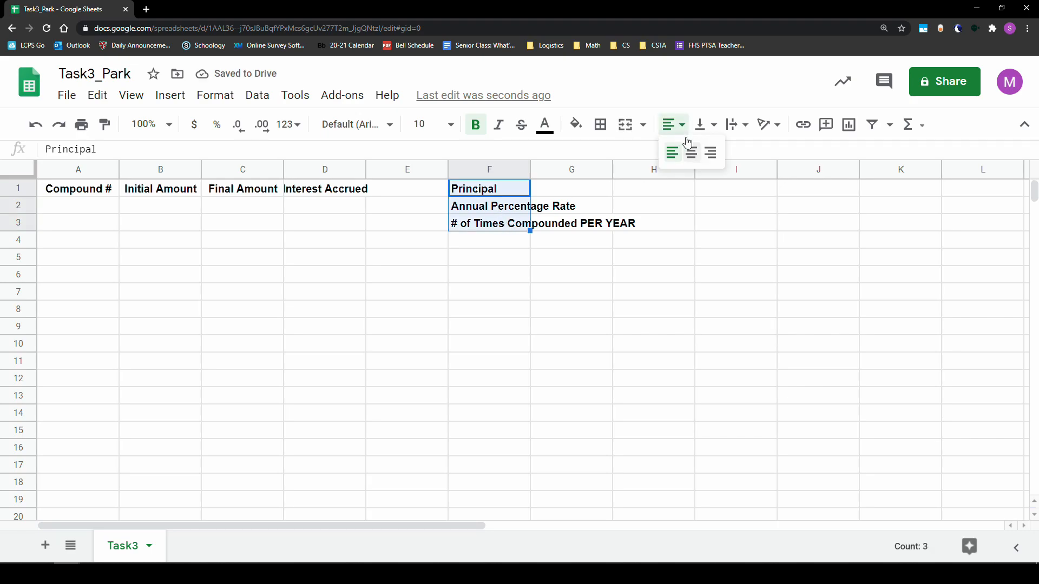
pyautogui.click(695, 155)
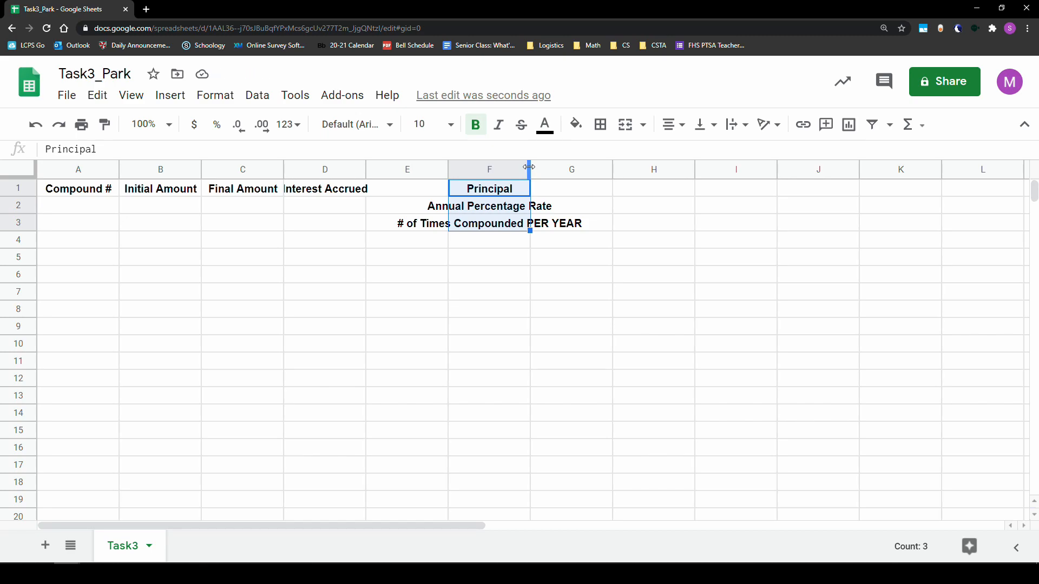
# Fit column F to the width of its contents and left-align the labels in F1:F3
pyautogui.doubleClick(528, 166)
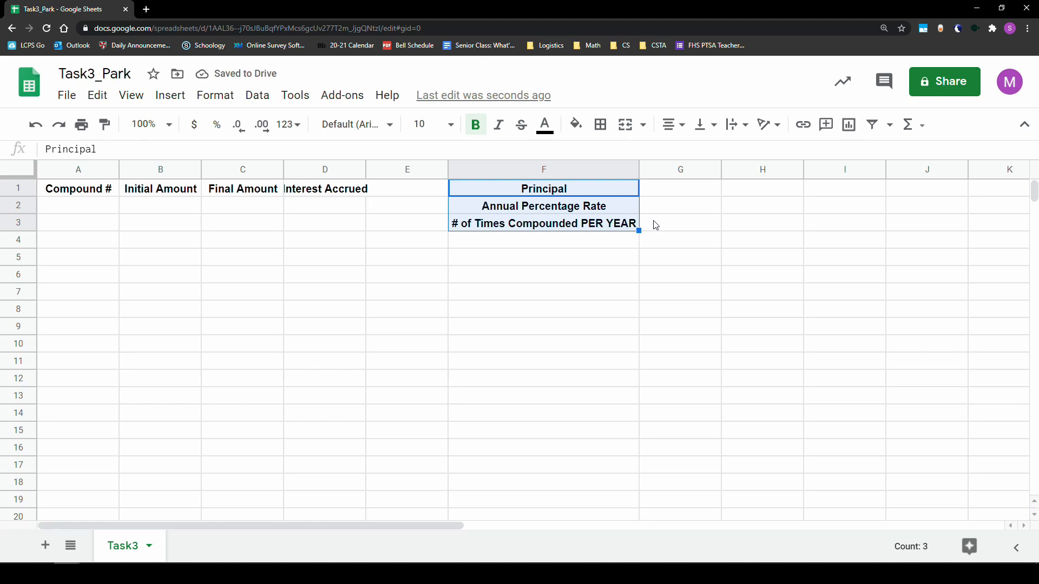
pyautogui.click(674, 125)
pyautogui.click(675, 152)
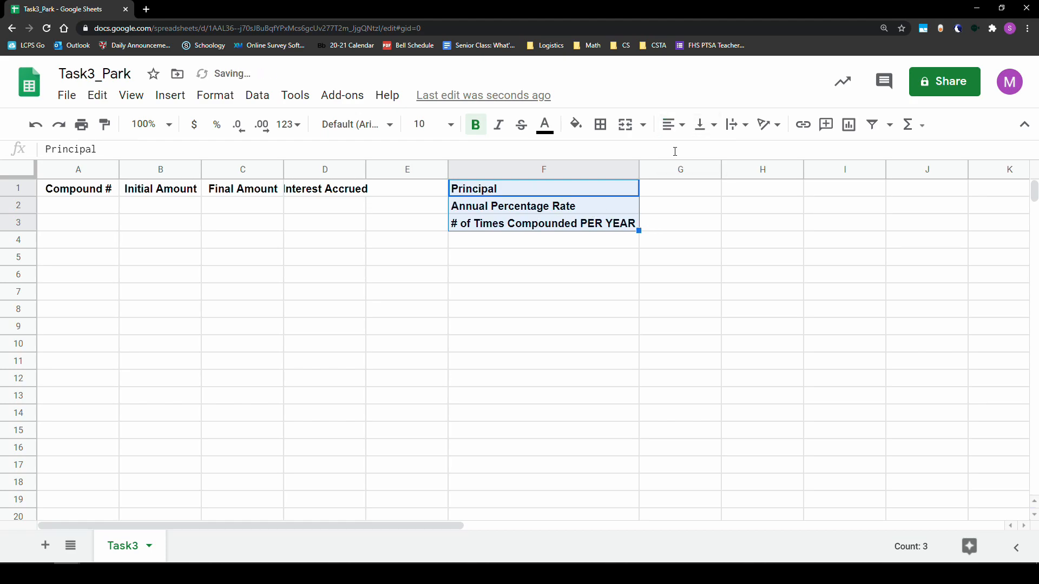
pyautogui.click(691, 221)
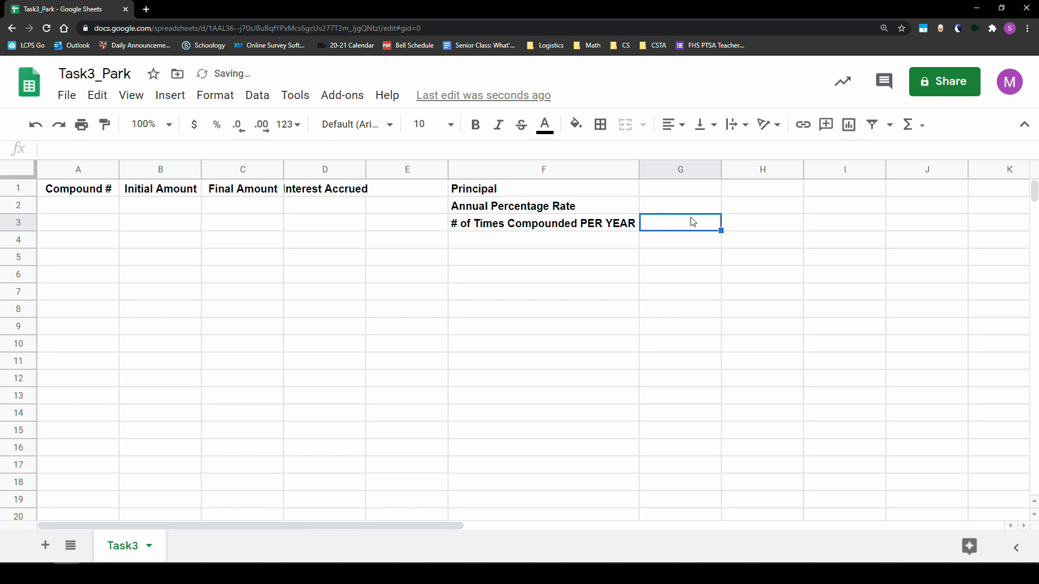
# Fit column D to the width of its contents and add an outer border around F1:G4
pyautogui.click(334, 187)
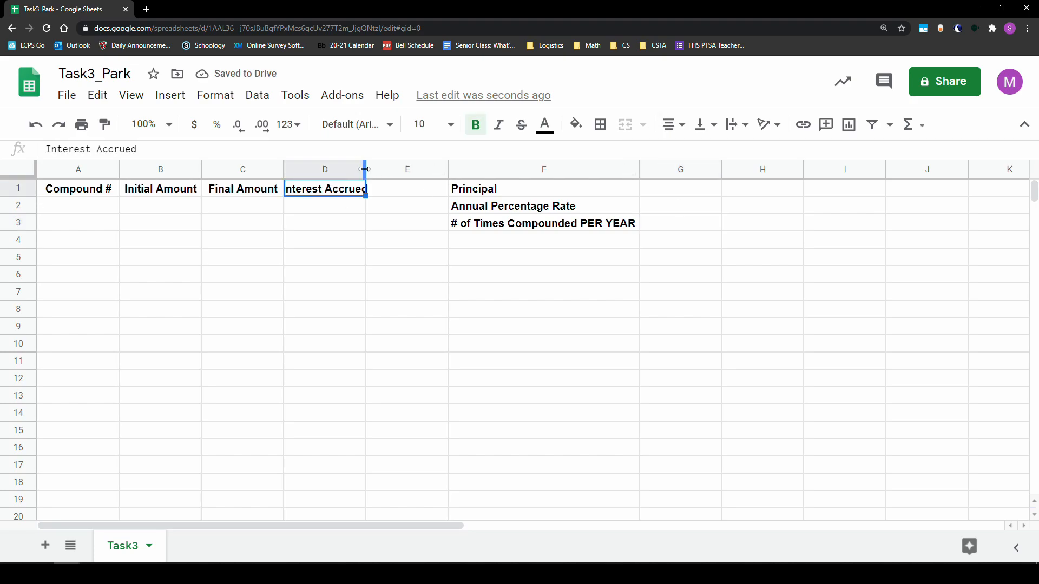
pyautogui.doubleClick(364, 169)
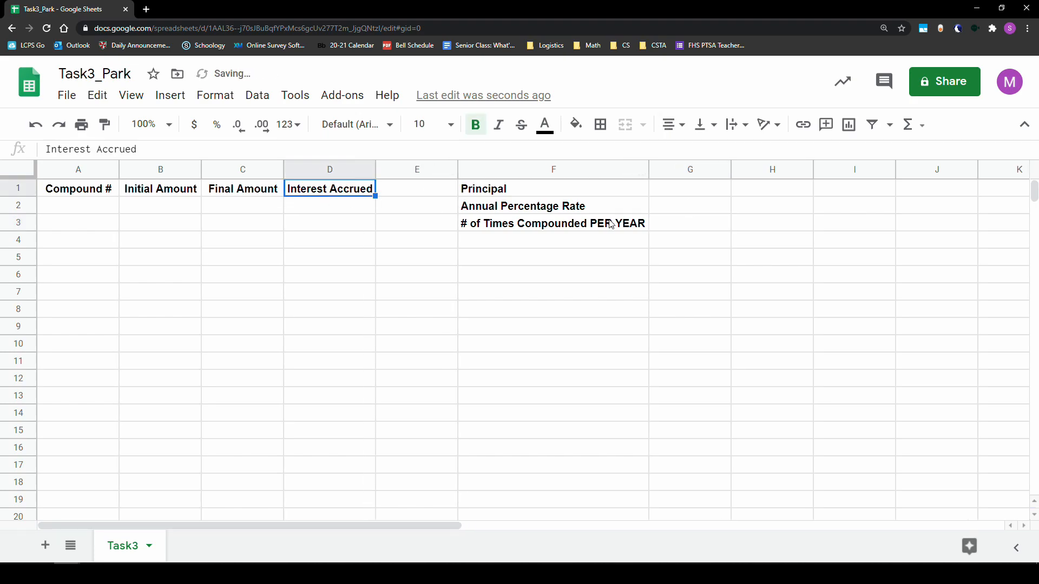
pyautogui.moveTo(532, 189); pyautogui.dragTo(688, 242)
pyautogui.click(600, 124)
pyautogui.click(698, 162)
pyautogui.click(781, 224)
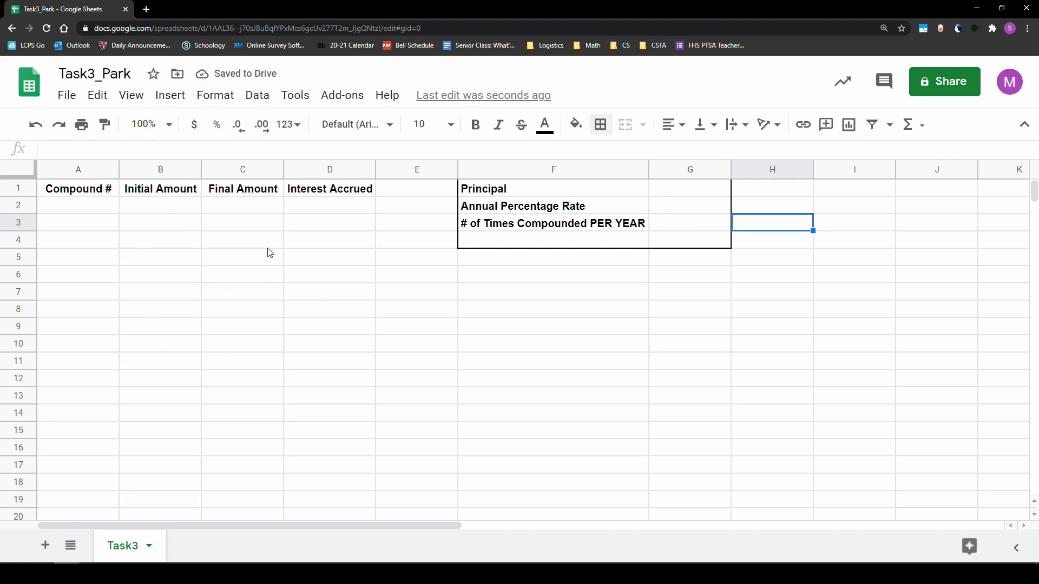
# Enter 10000 as the principal in G1 and format it as currency
pyautogui.click(699, 193)
pyautogui.write('10000')
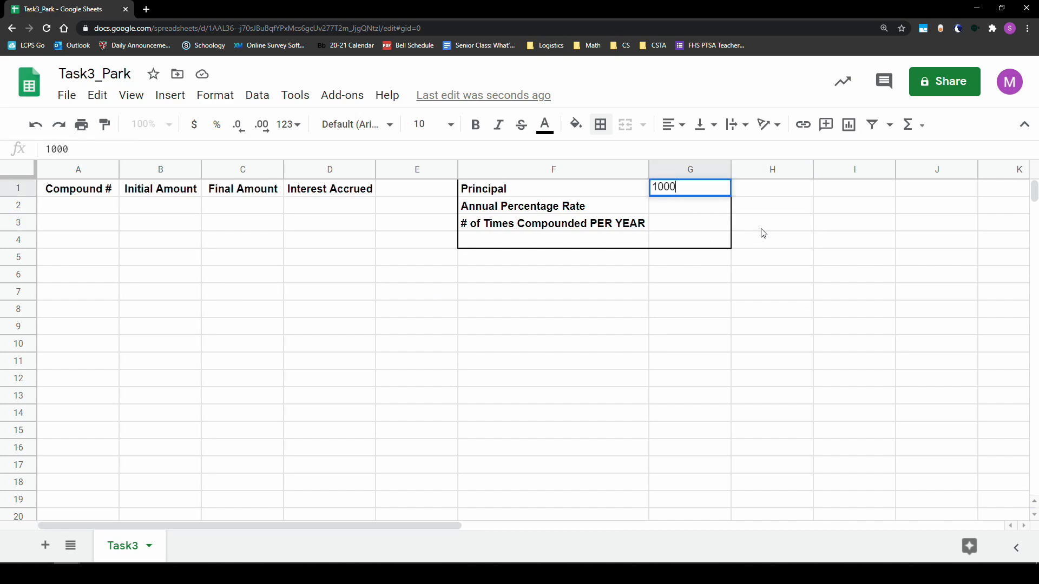
pyautogui.press('Return')
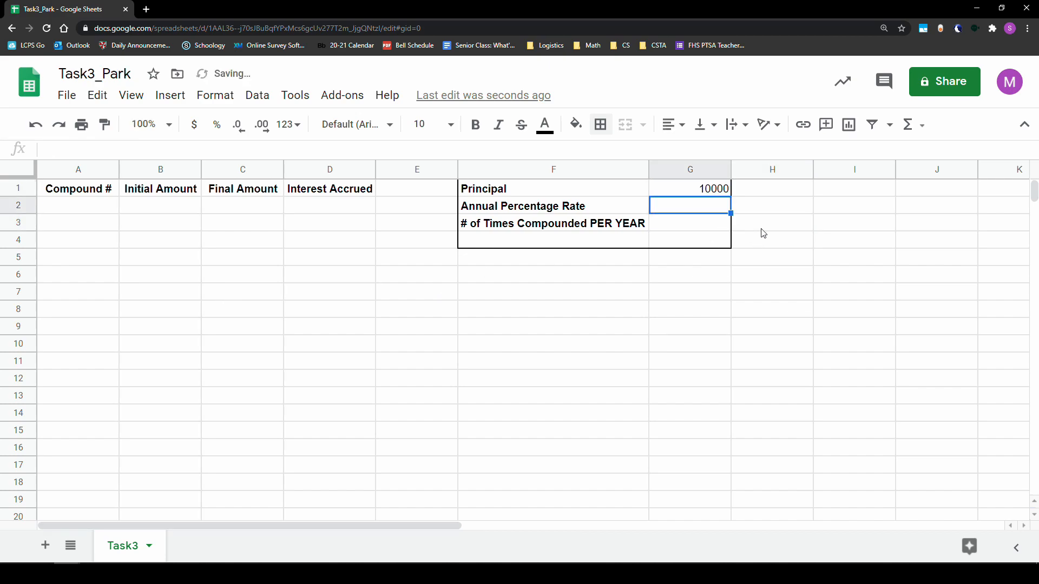
pyautogui.click(695, 192)
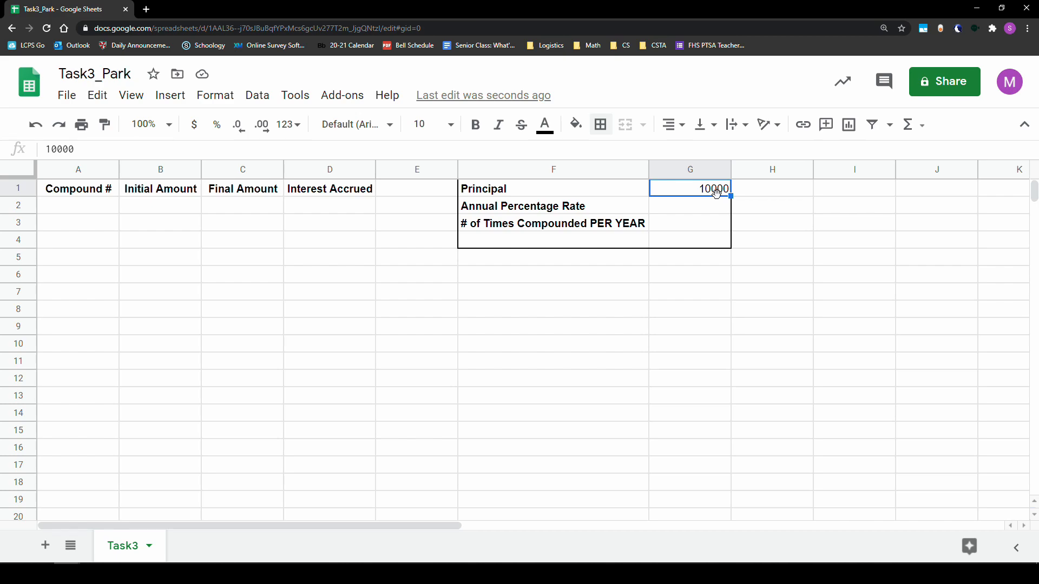
pyautogui.click(194, 126)
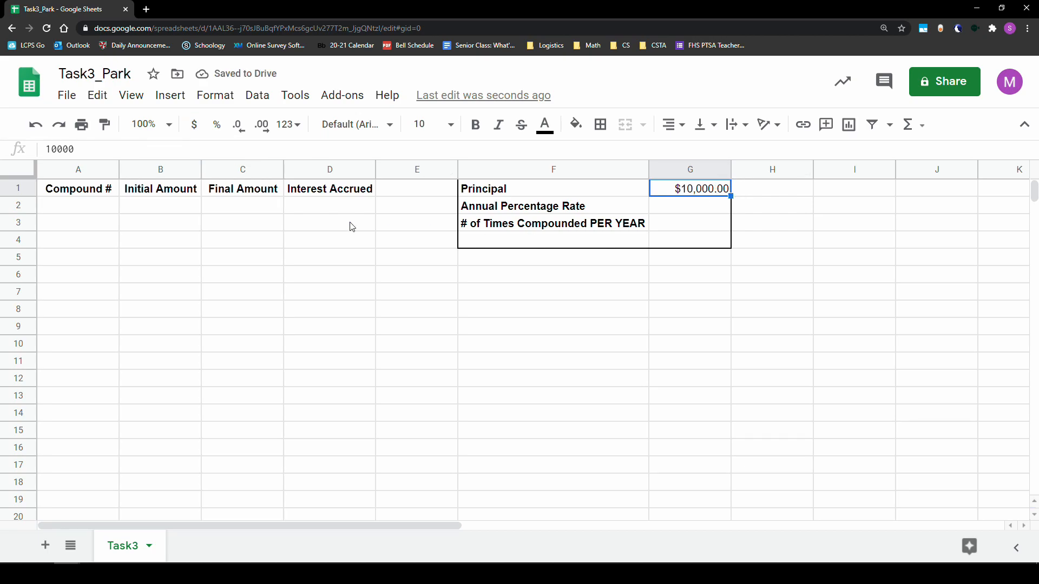
# Try showing the principal in G1 without decimal places, and restore its two decimal places
pyautogui.click(260, 133)
pyautogui.click(241, 134)
pyautogui.click(241, 133)
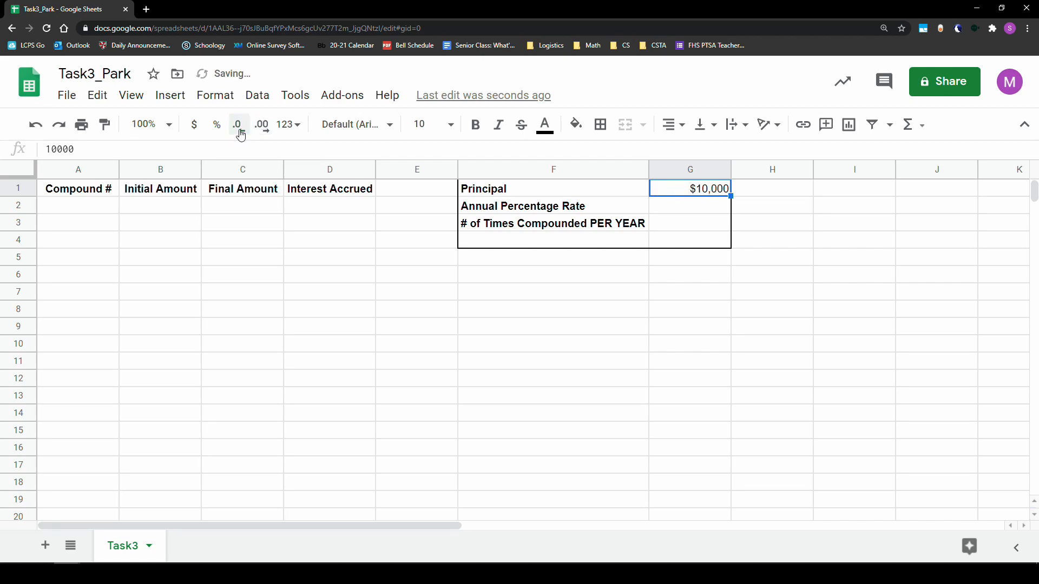
pyautogui.click(261, 132)
pyautogui.click(261, 132)
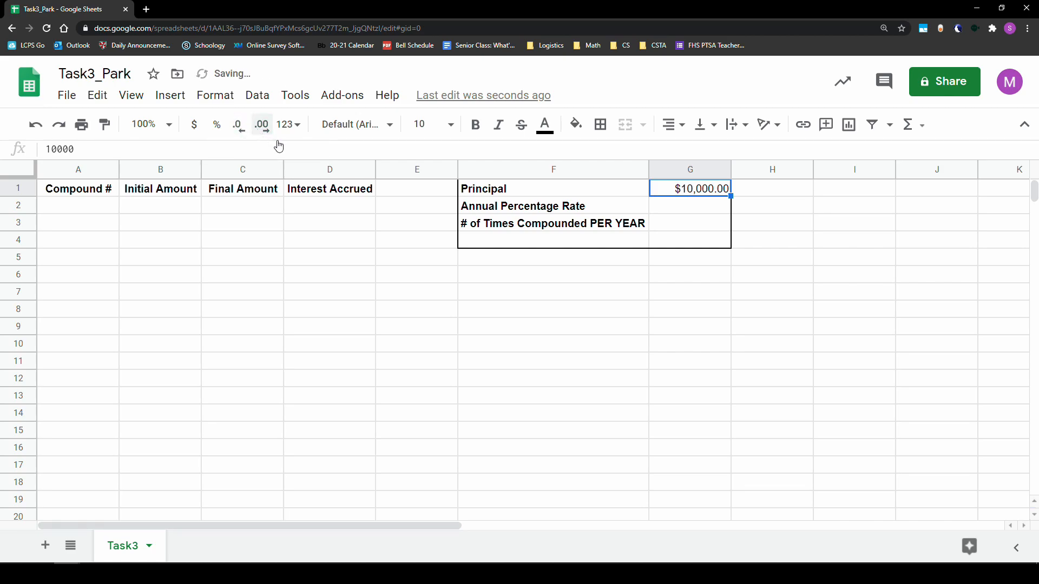
# Enter 0.05 as the annual percentage rate in G2 and 1 as the number of times compounded per year in G3
pyautogui.click(724, 210)
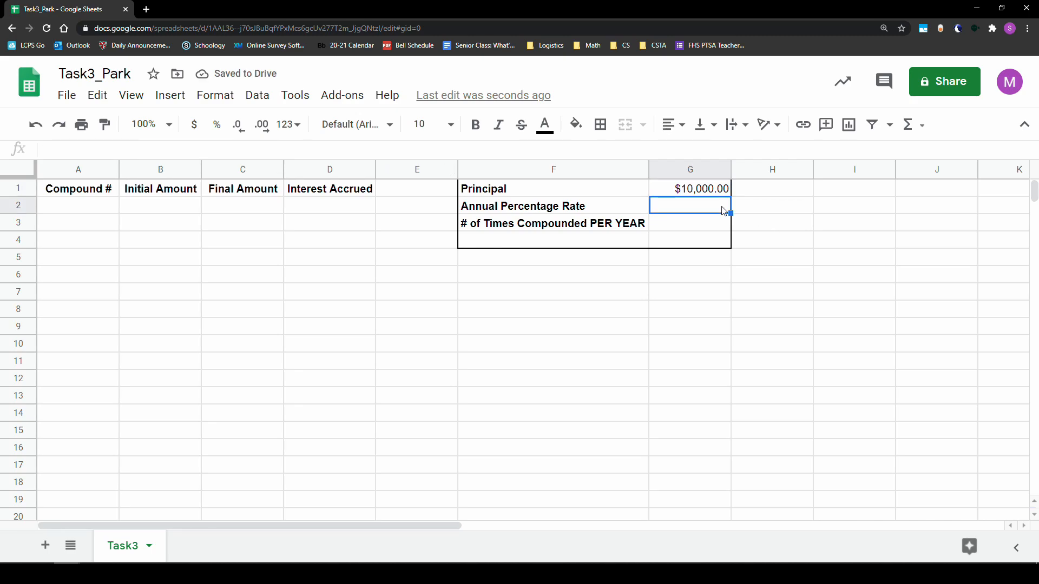
pyautogui.write('0.05')
pyautogui.press('Return')
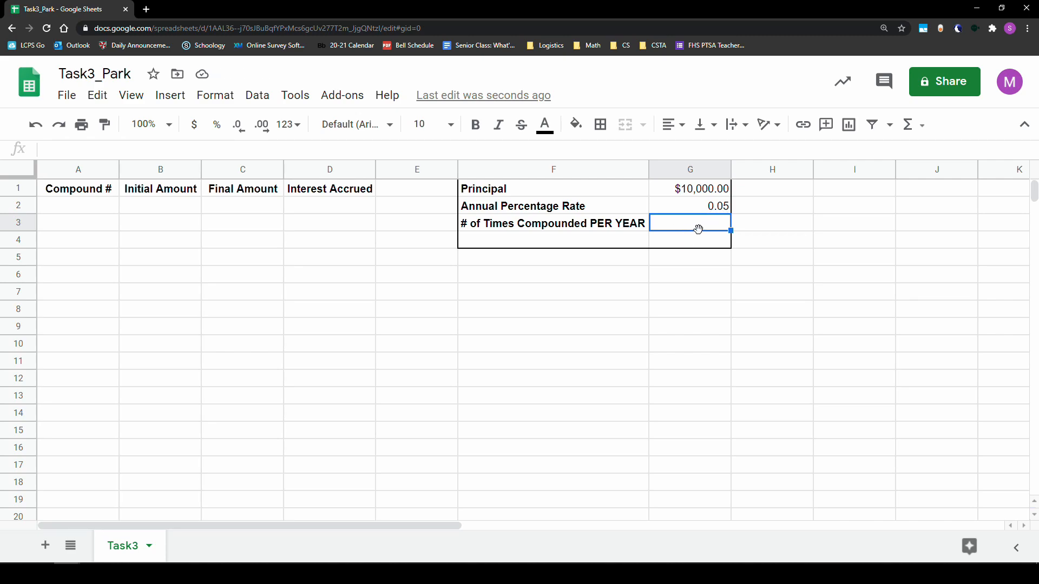
pyautogui.click(599, 215)
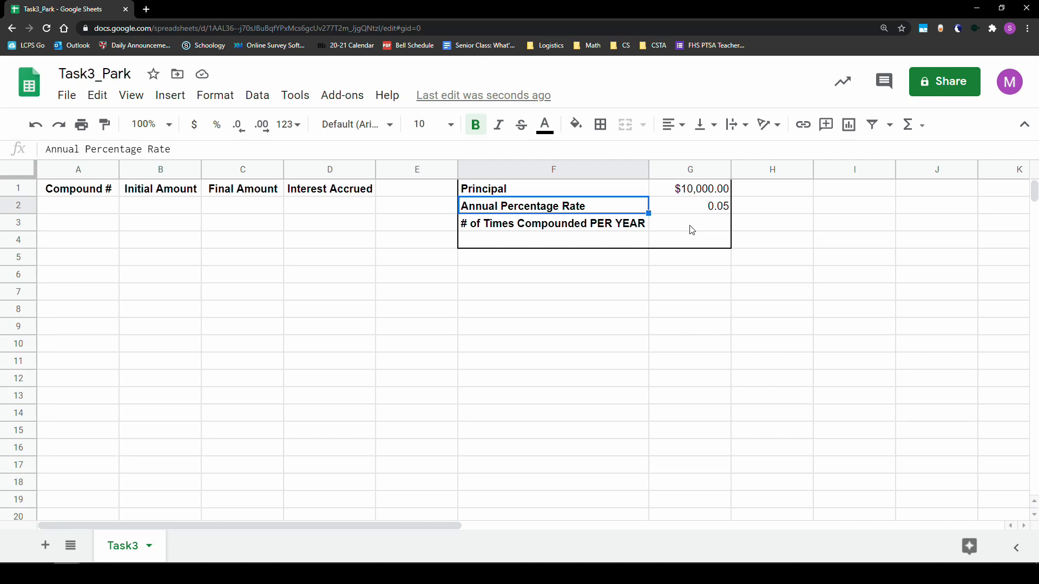
pyautogui.click(692, 230)
pyautogui.write('1')
pyautogui.press('Return')
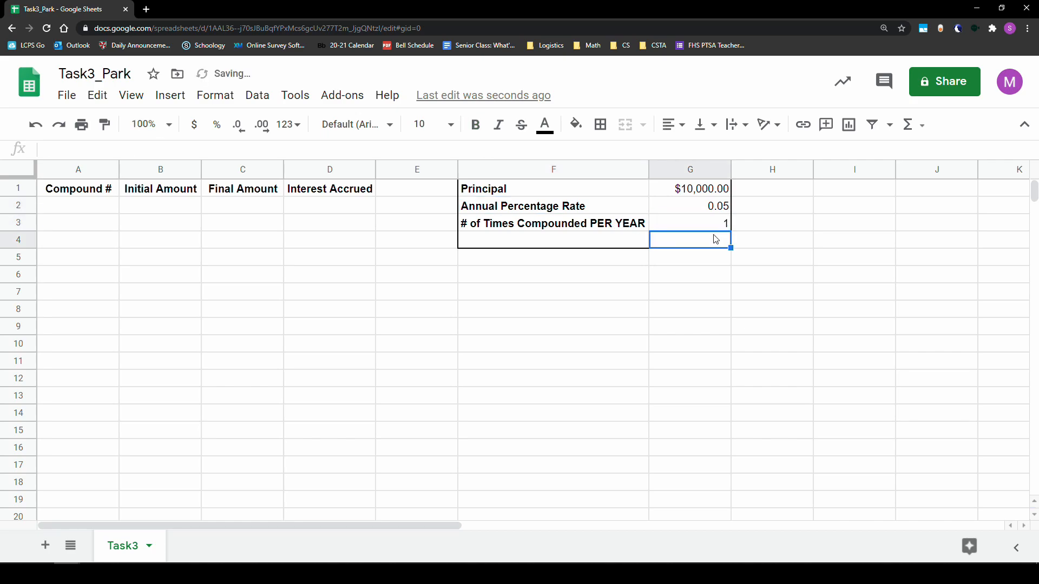
# Set the number of times compounded per year in G3 to 2
pyautogui.click(724, 225)
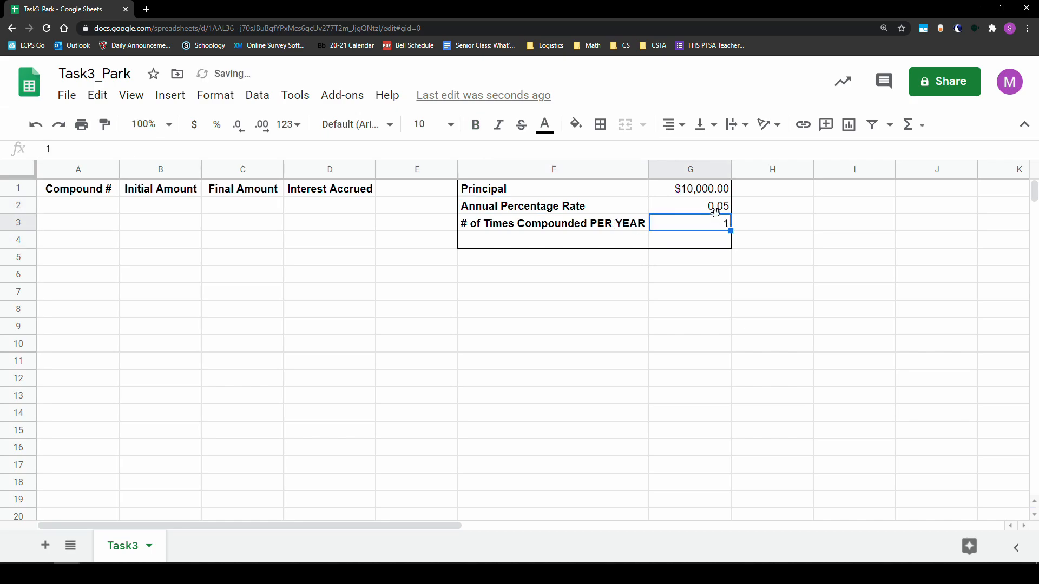
pyautogui.click(714, 211)
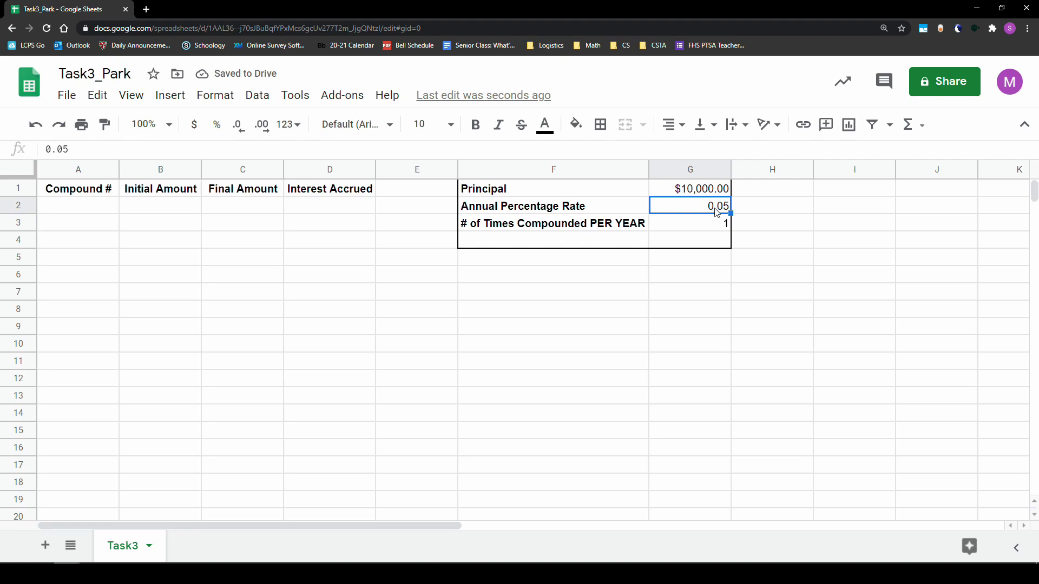
pyautogui.click(711, 199)
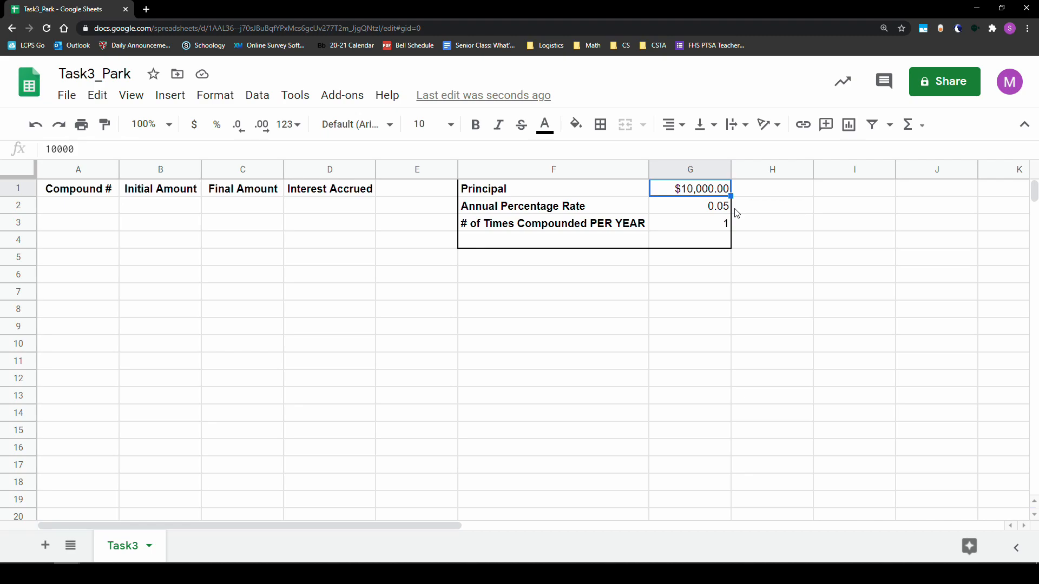
pyautogui.click(706, 224)
pyautogui.write('2')
pyautogui.press('Return')
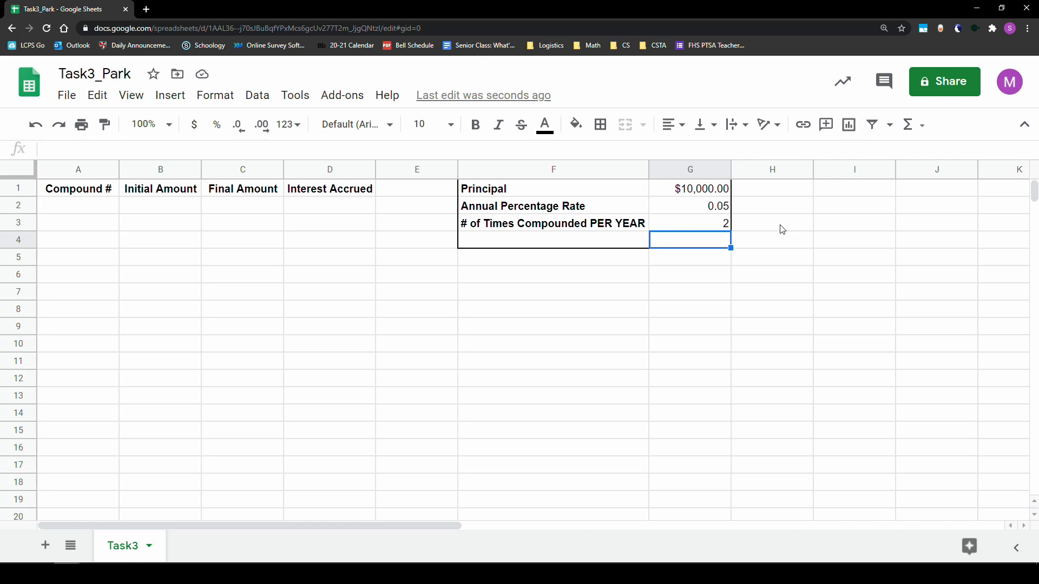
# Enter 0.025 in G4 as the interest rate applied at each compounding
pyautogui.click(721, 208)
pyautogui.click(727, 225)
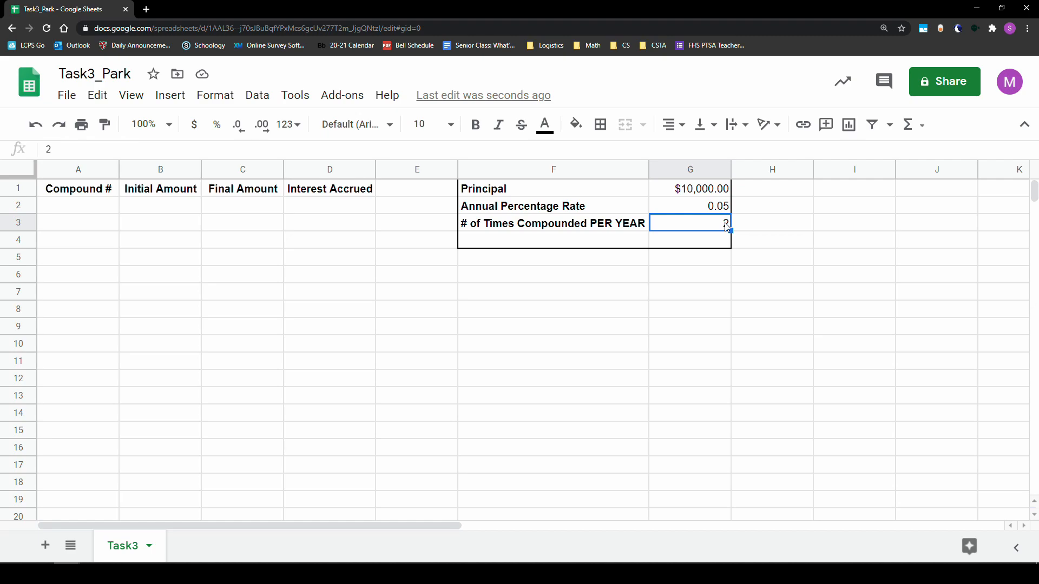
pyautogui.click(724, 210)
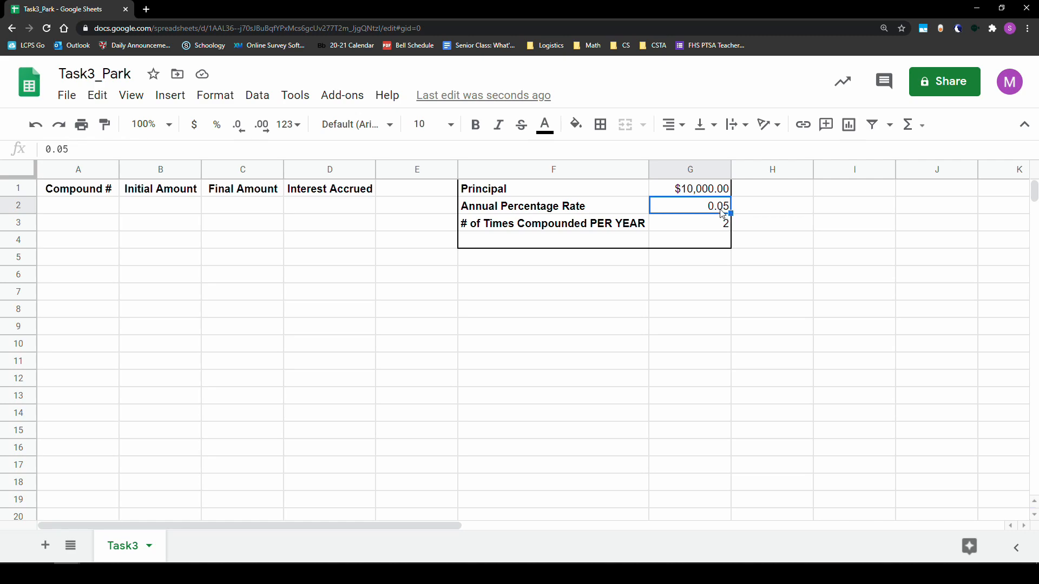
pyautogui.click(717, 240)
pyautogui.write('0.025')
pyautogui.press('Return')
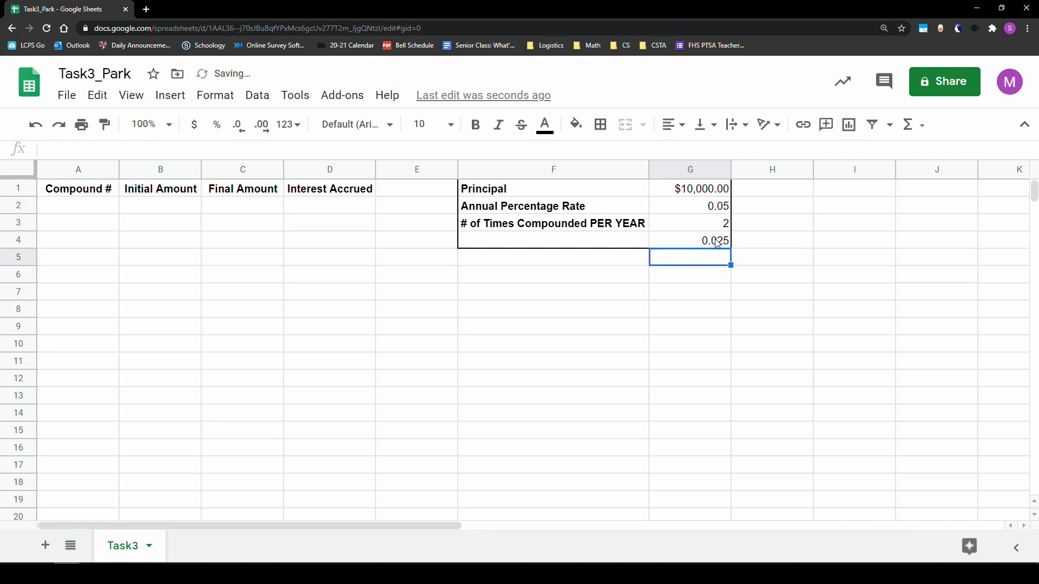
# Label the rate in row 4 by entering "ACTUAL Interest rate per compound #" in F4
pyautogui.click(593, 228)
pyautogui.click(599, 242)
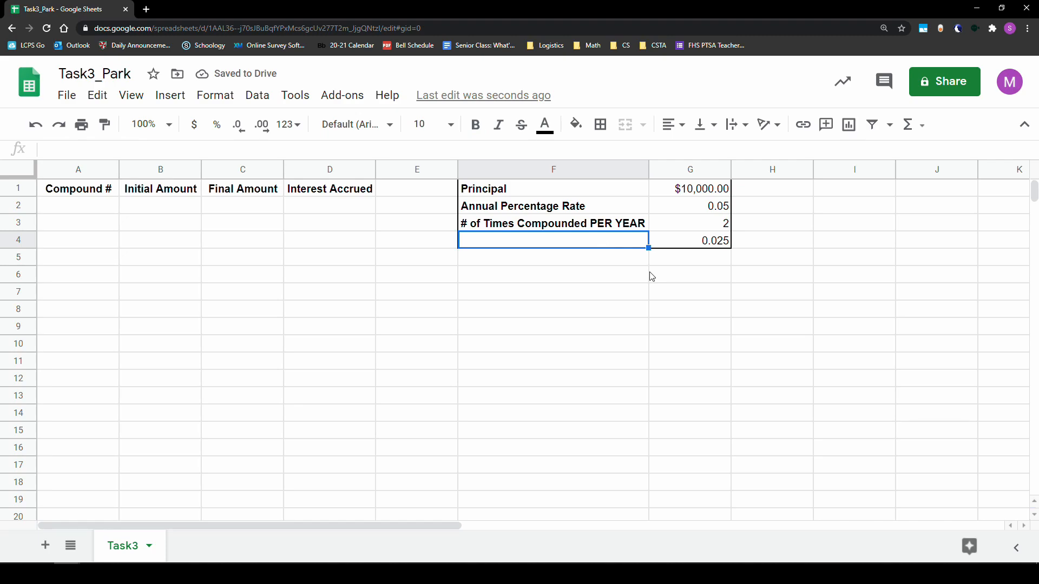
pyautogui.write('ACTUAL Intere')
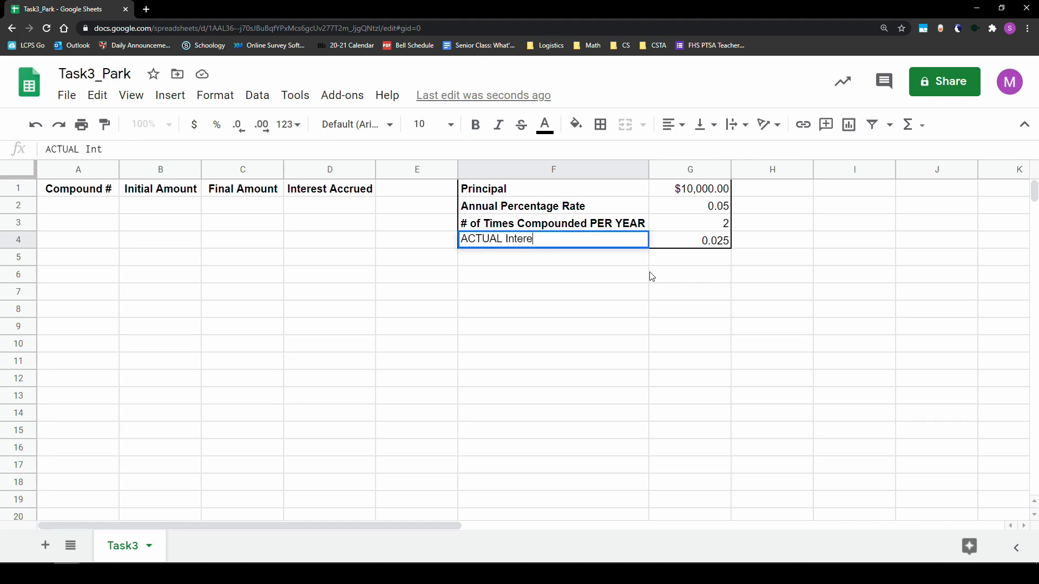
pyautogui.write('st rate per compoundi #')
pyautogui.press('Return')
pyautogui.click(703, 247)
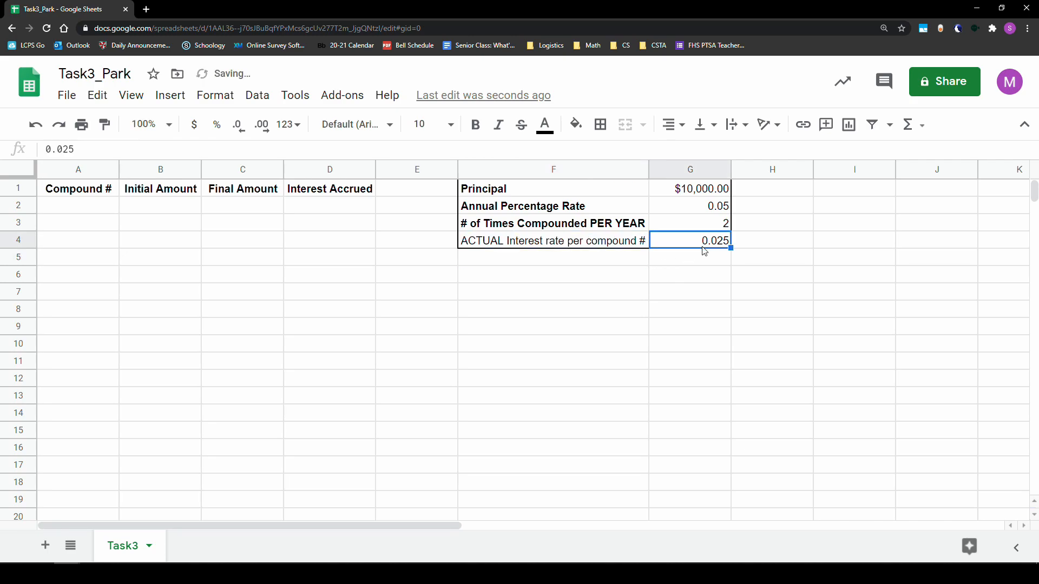
# Set the number of times compounded per year in G3 to 12
pyautogui.click(715, 224)
pyautogui.write('12')
pyautogui.press('Return')
pyautogui.click(717, 211)
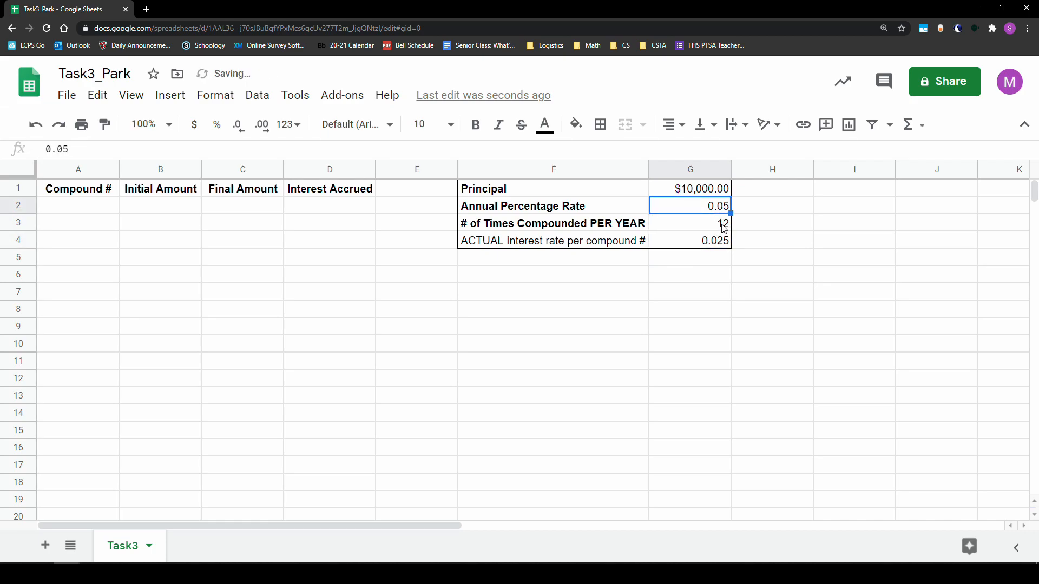
pyautogui.click(724, 228)
pyautogui.click(724, 210)
pyautogui.click(722, 228)
# Replace the per-compound interest rate in G4 with the formula =0.05/12
pyautogui.click(718, 245)
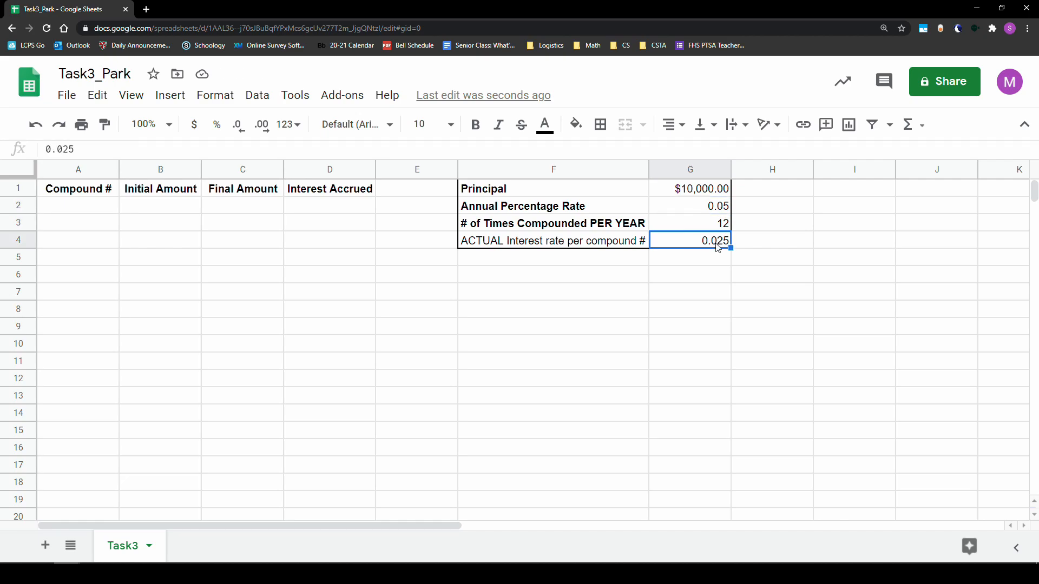
pyautogui.write('=')
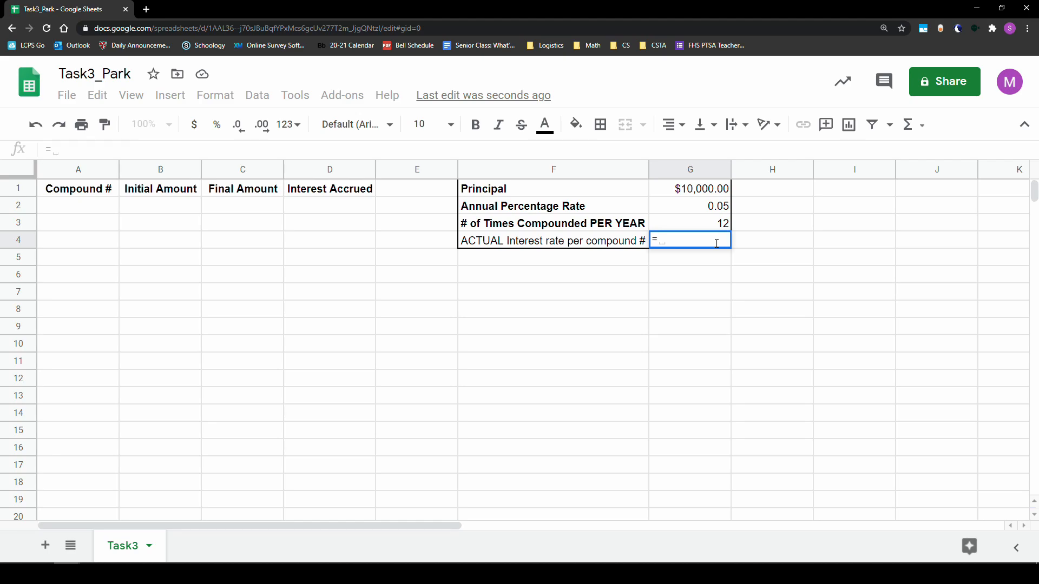
pyautogui.write('0.05/12')
pyautogui.press('Return')
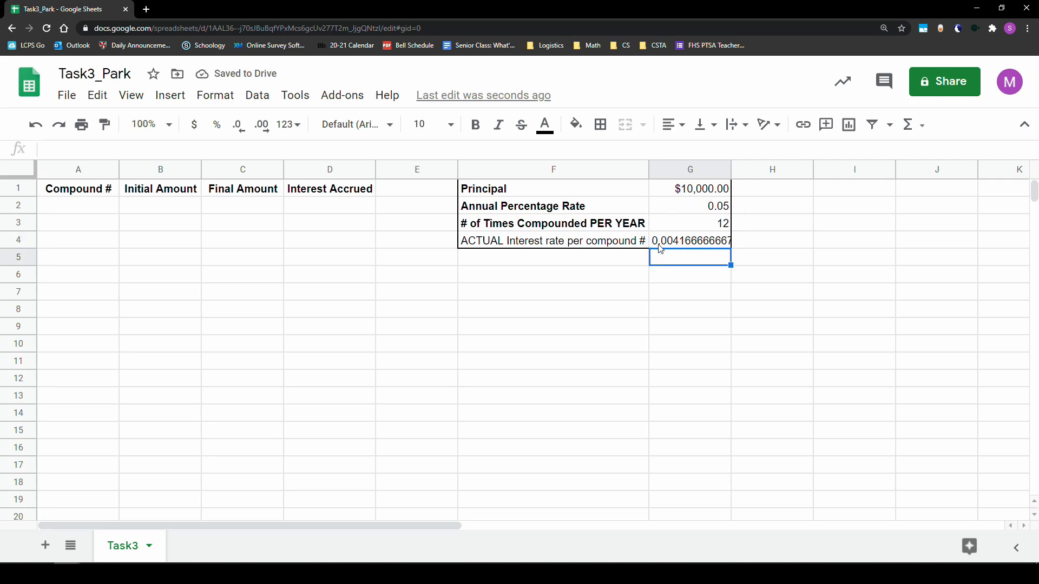
# Clear the per-compound interest rate from G4 and its label from F4
pyautogui.click(737, 205)
pyautogui.click(721, 207)
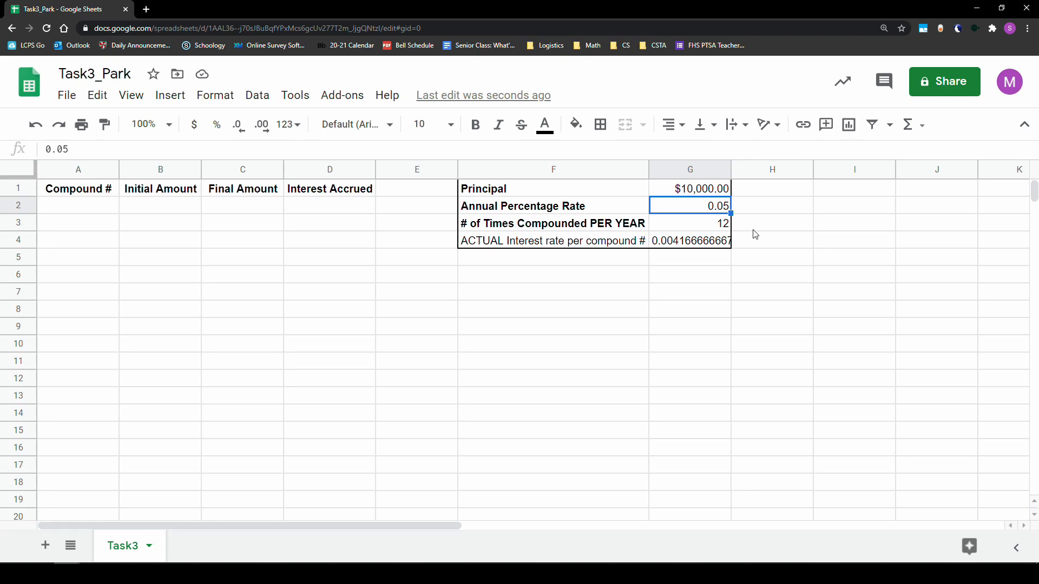
pyautogui.click(715, 248)
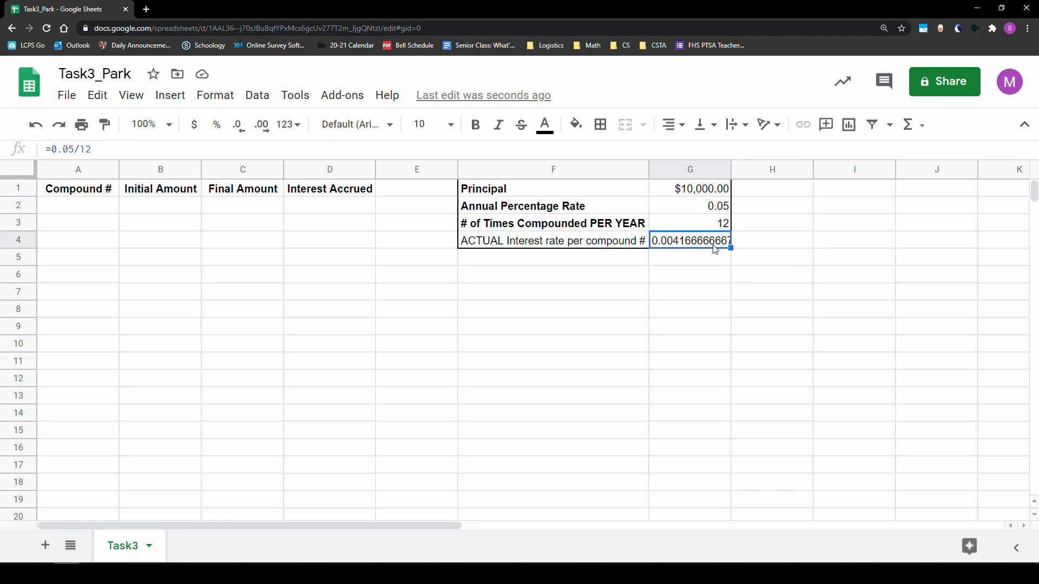
pyautogui.press('Delete')
pyautogui.click(629, 233)
pyautogui.press('Delete')
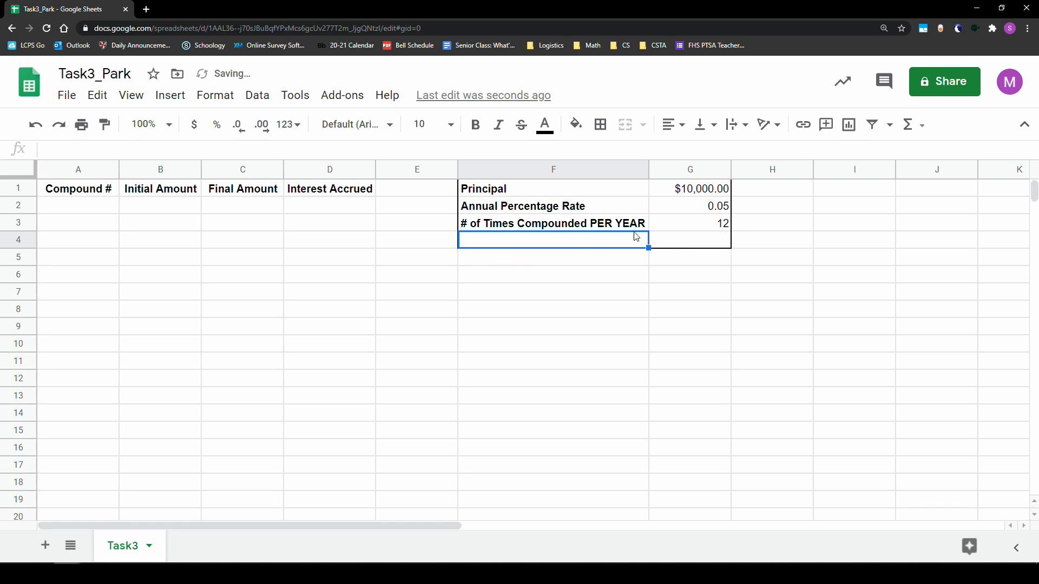
# Set the number of times compounded per year in G3 back to 1
pyautogui.click(680, 229)
pyautogui.write('1')
pyautogui.press('Return')
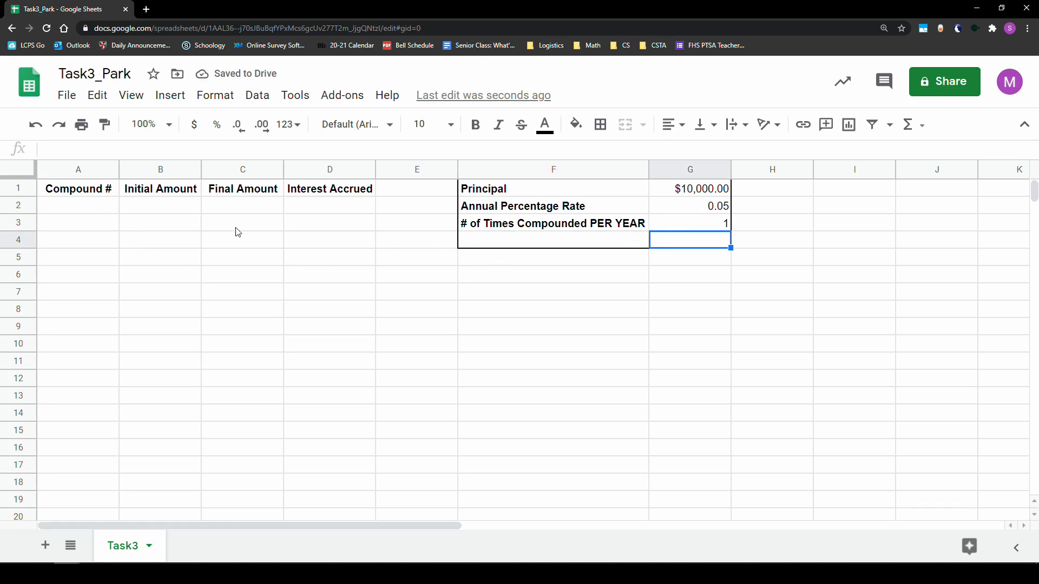
pyautogui.click(715, 227)
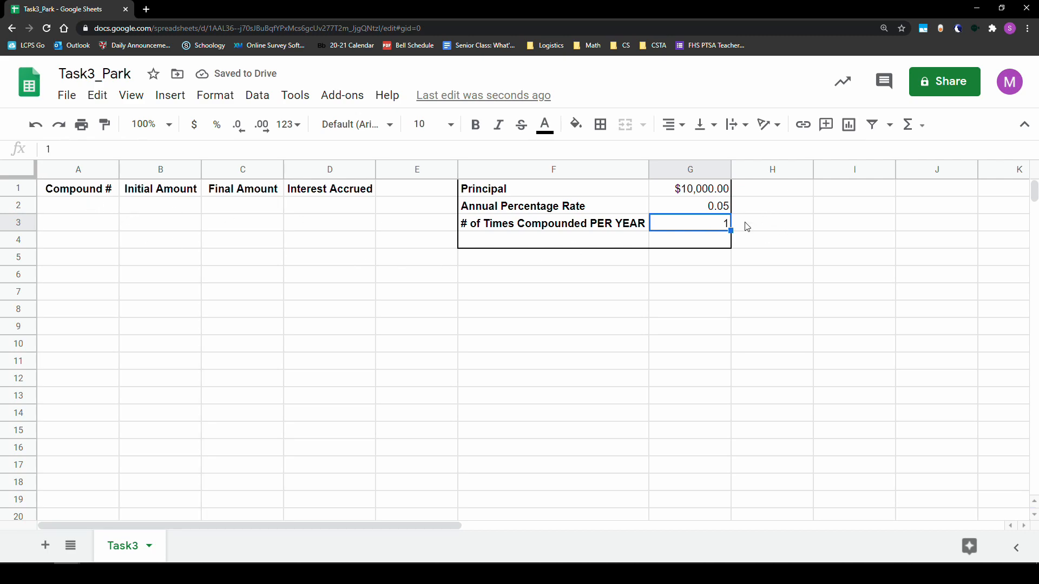
pyautogui.click(694, 190)
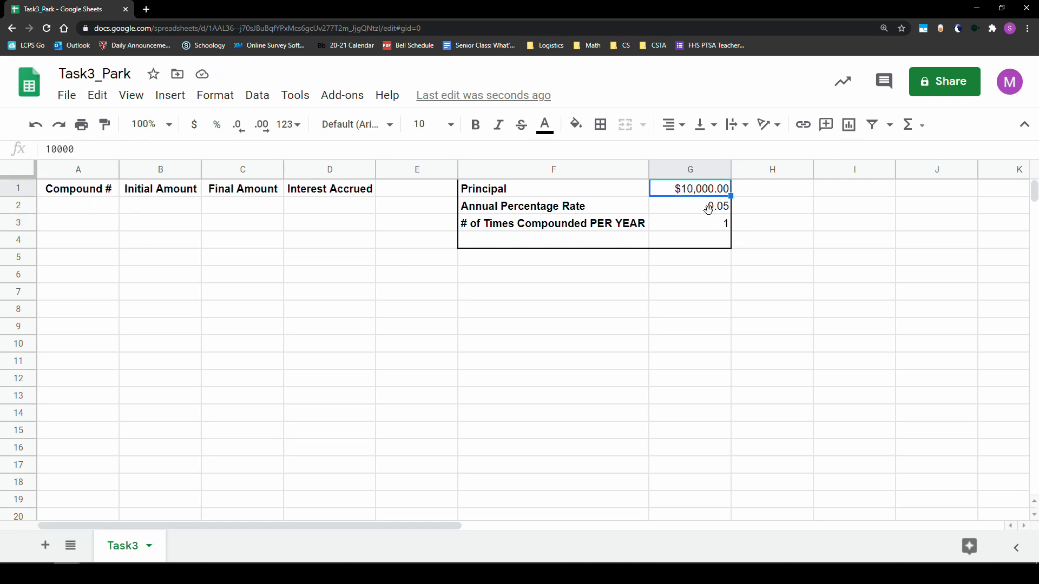
pyautogui.click(706, 211)
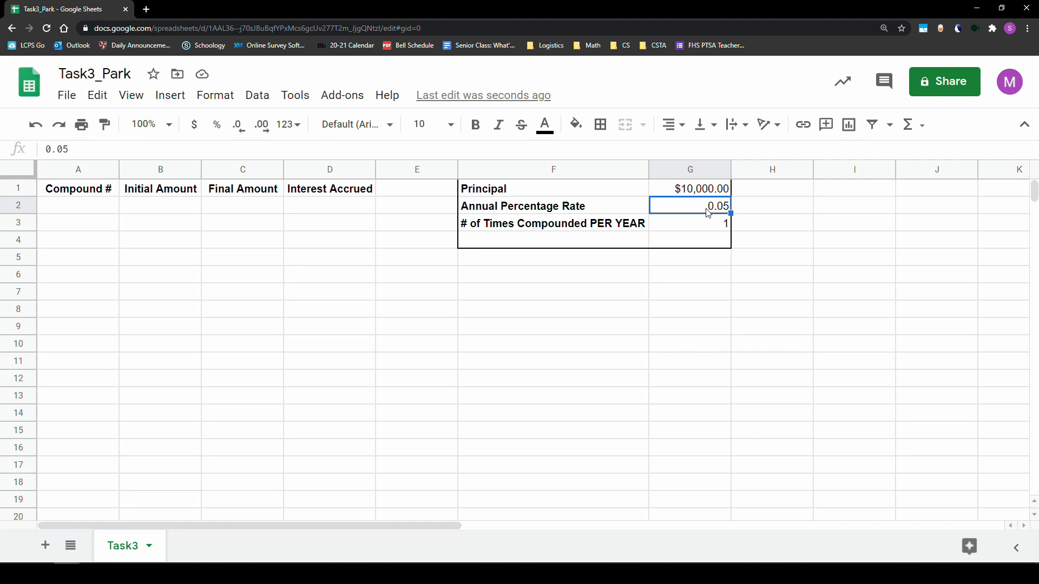
pyautogui.click(711, 228)
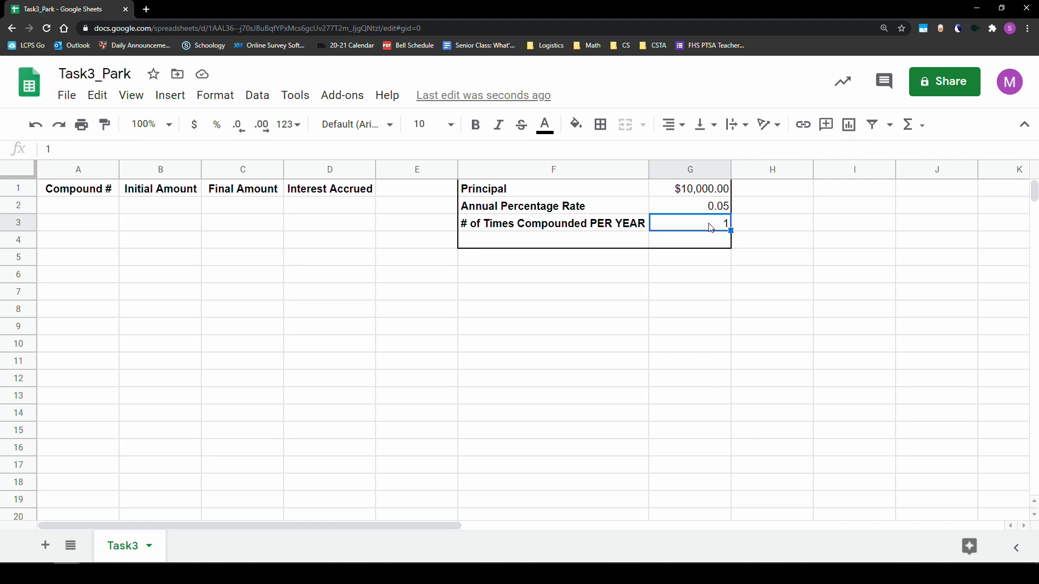
# Enter the compound numbers 1, 2 and 3 in cells A2 to A4 beneath the Compound # header
pyautogui.click(77, 209)
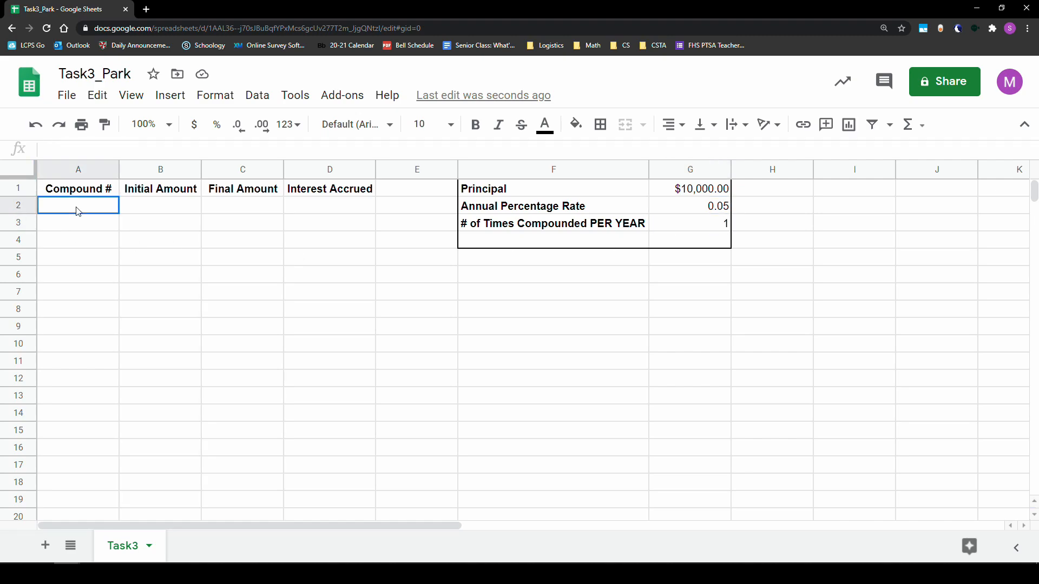
pyautogui.write('1')
pyautogui.press('Return')
pyautogui.write('2')
pyautogui.press('Return')
pyautogui.write('3')
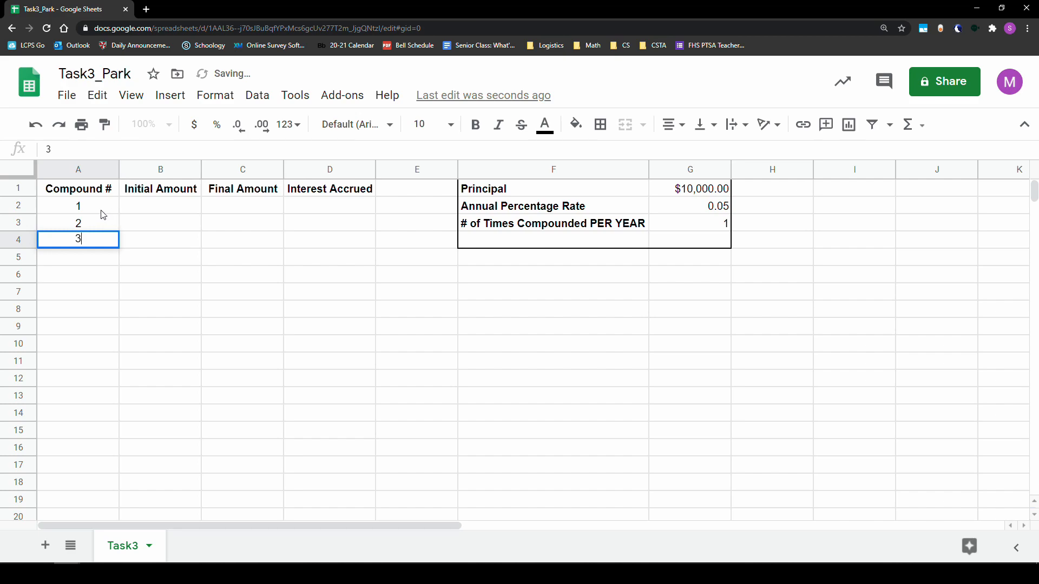
pyautogui.click(102, 210)
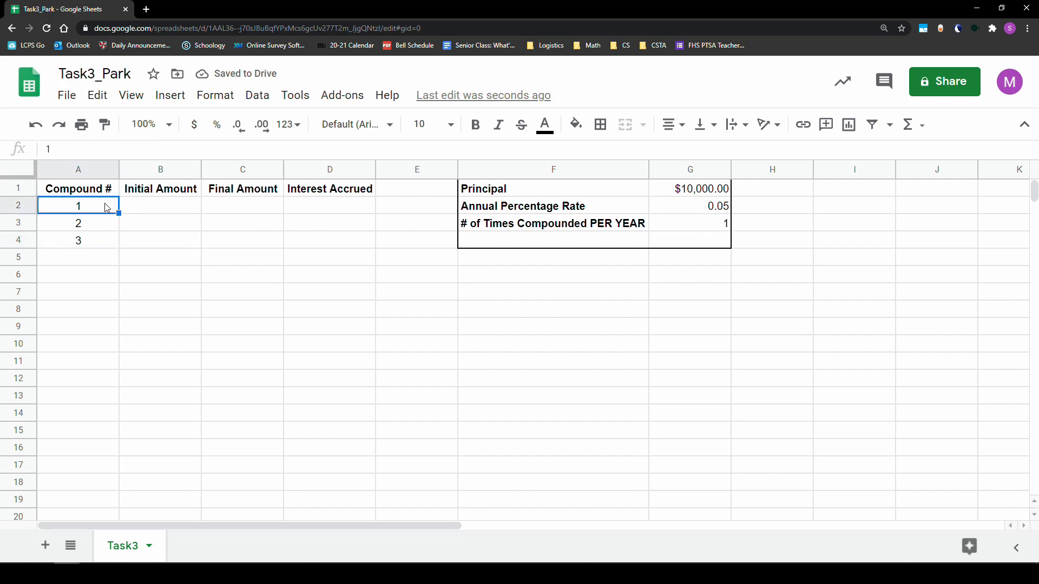
pyautogui.click(90, 222)
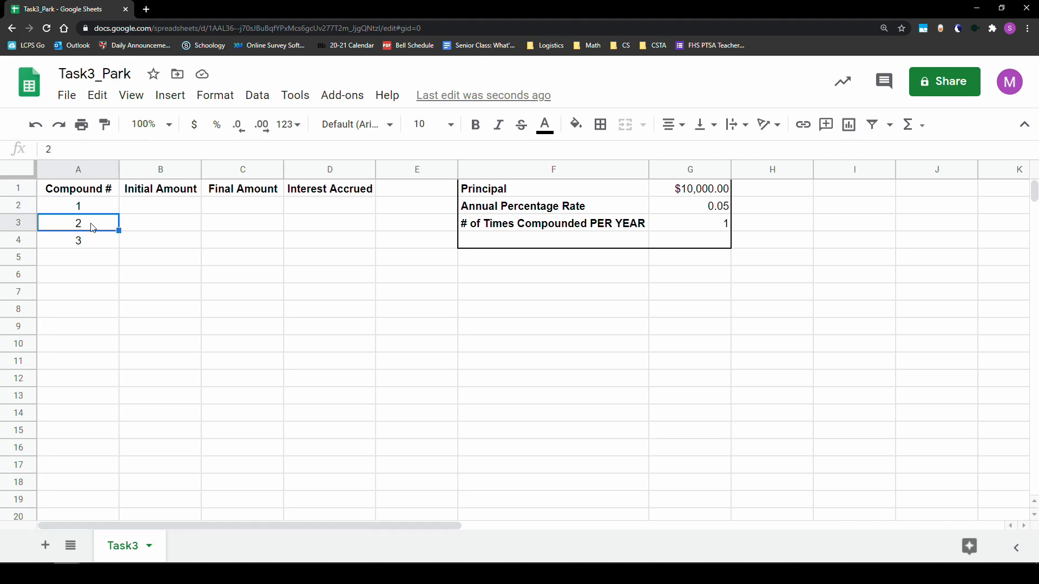
pyautogui.click(88, 241)
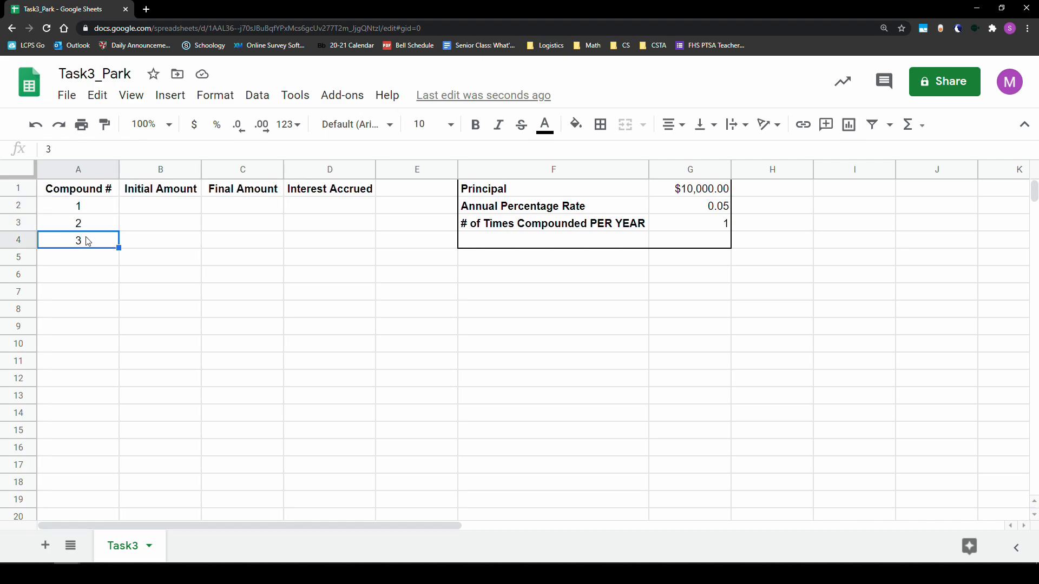
# Set the number of times compounded per year in G3 to 12
pyautogui.click(706, 226)
pyautogui.write('12')
pyautogui.press('Return')
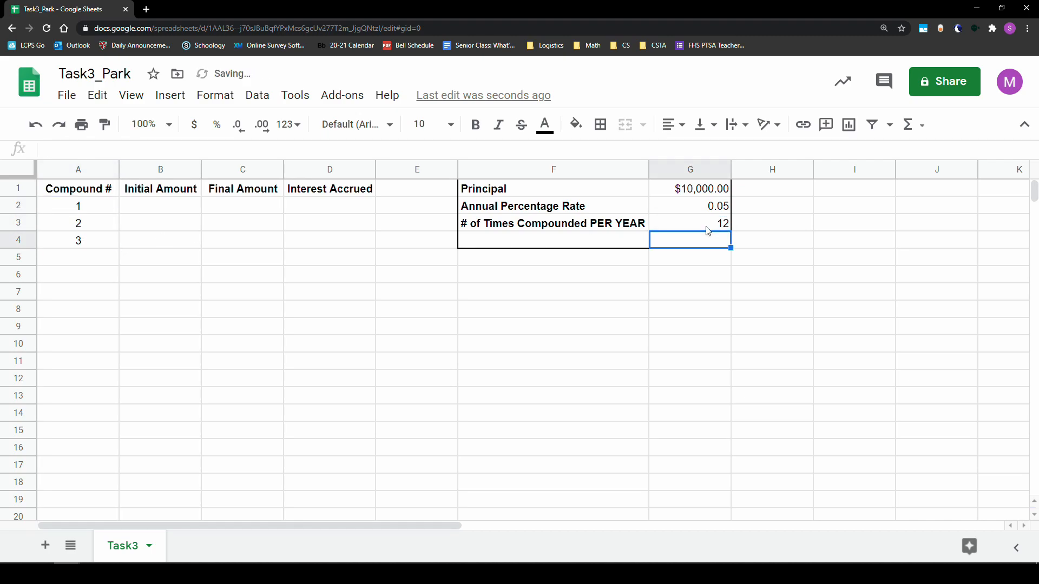
pyautogui.click(707, 228)
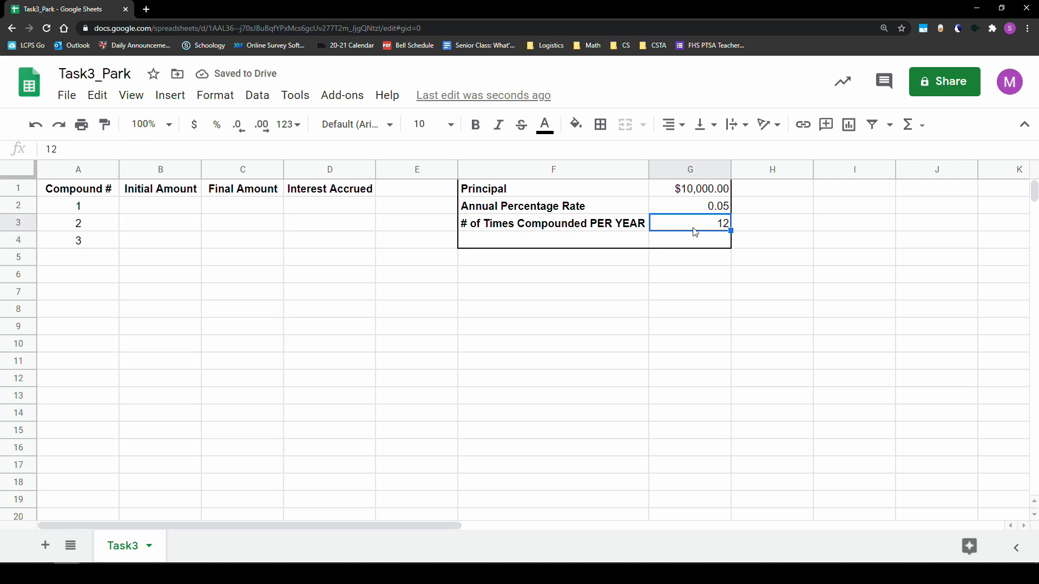
pyautogui.click(85, 210)
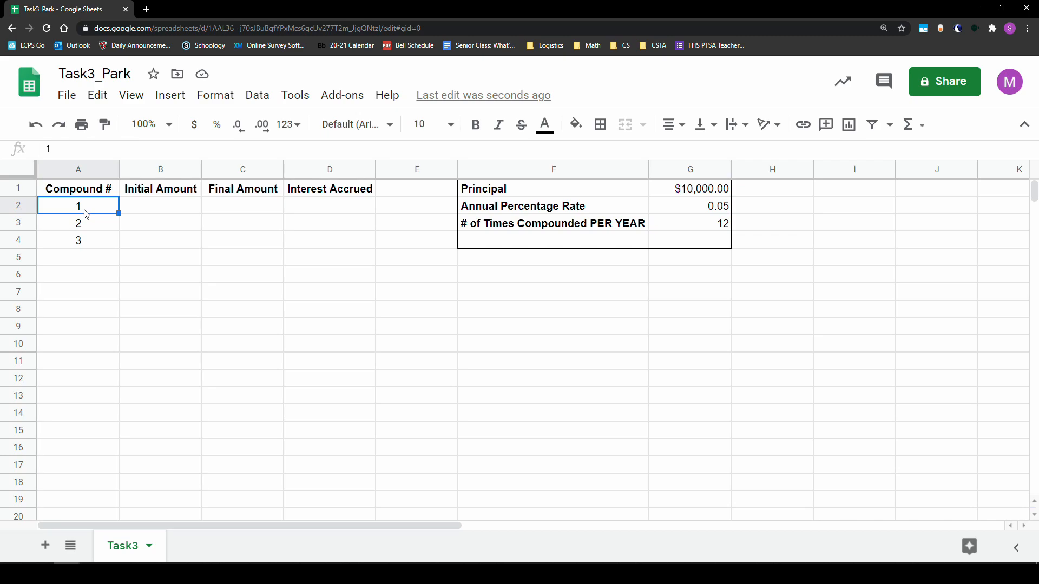
pyautogui.click(90, 228)
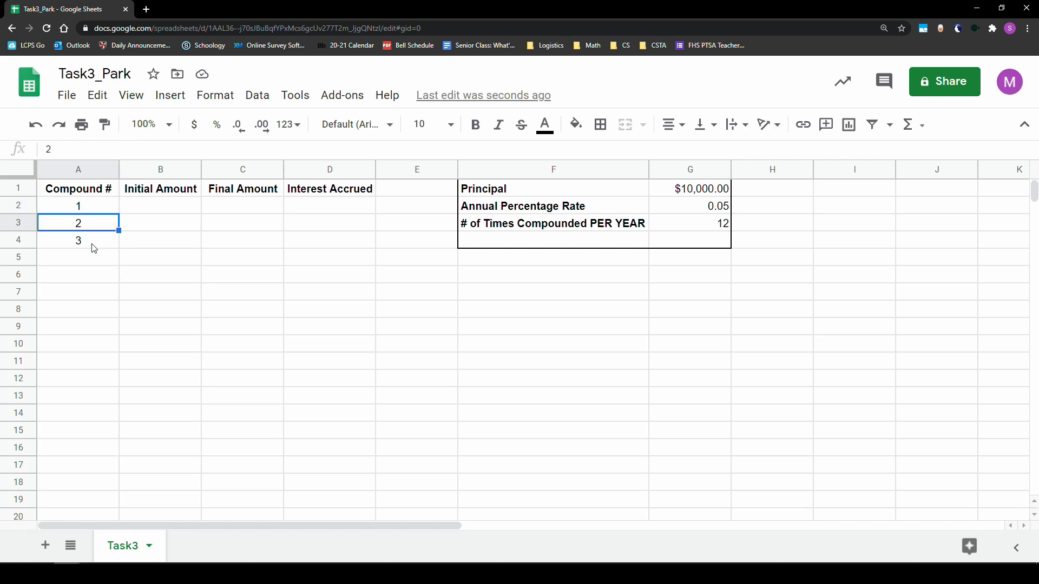
pyautogui.click(95, 246)
# Change the number of times compounded per year in G3 to 52
pyautogui.click(723, 229)
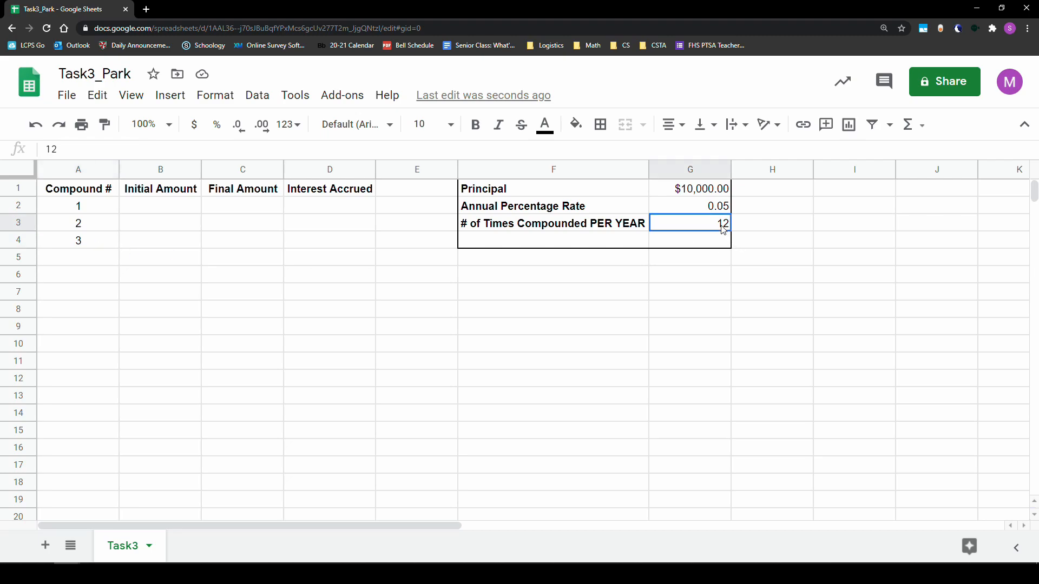
pyautogui.write('52')
pyautogui.press('Return')
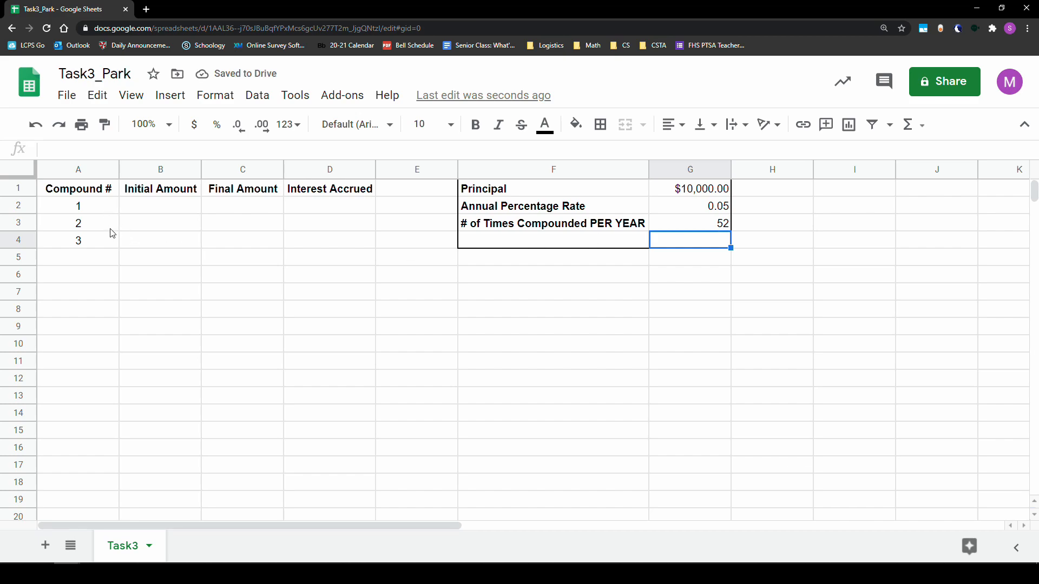
# Set the number of times compounded per year in G3 back to 1
pyautogui.click(701, 222)
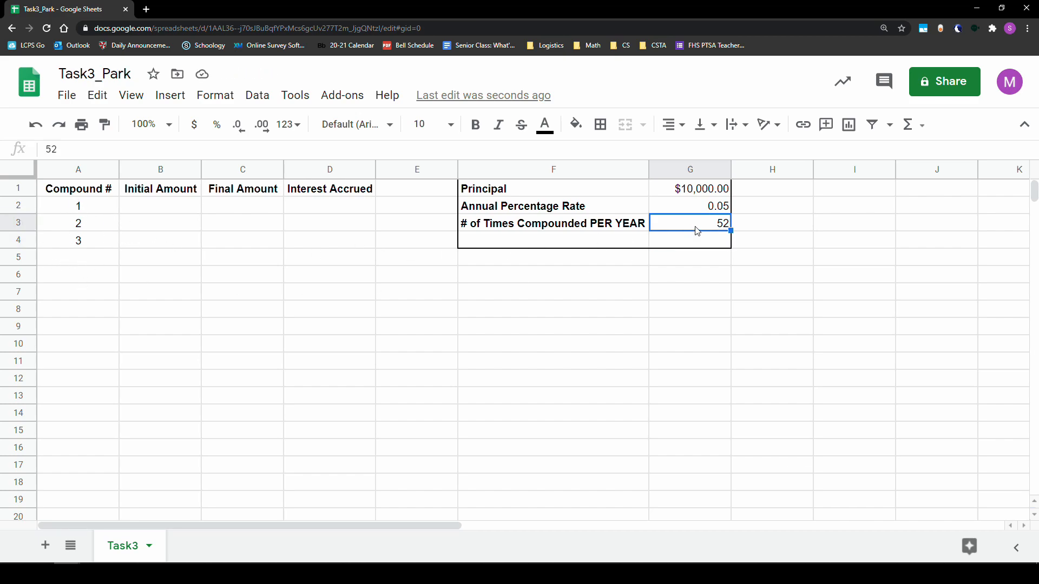
pyautogui.write('1')
pyautogui.press('Return')
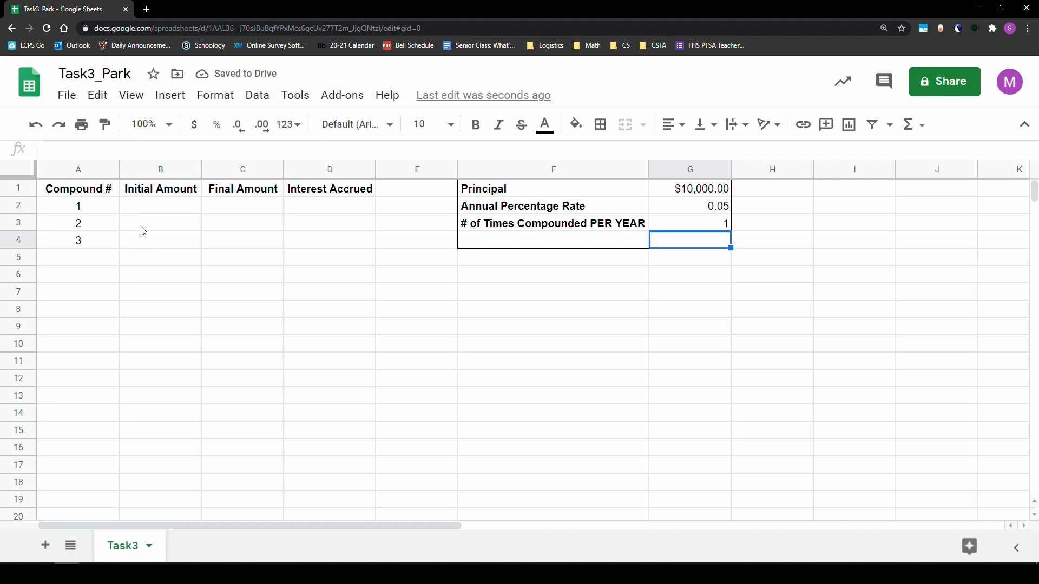
pyautogui.click(88, 172)
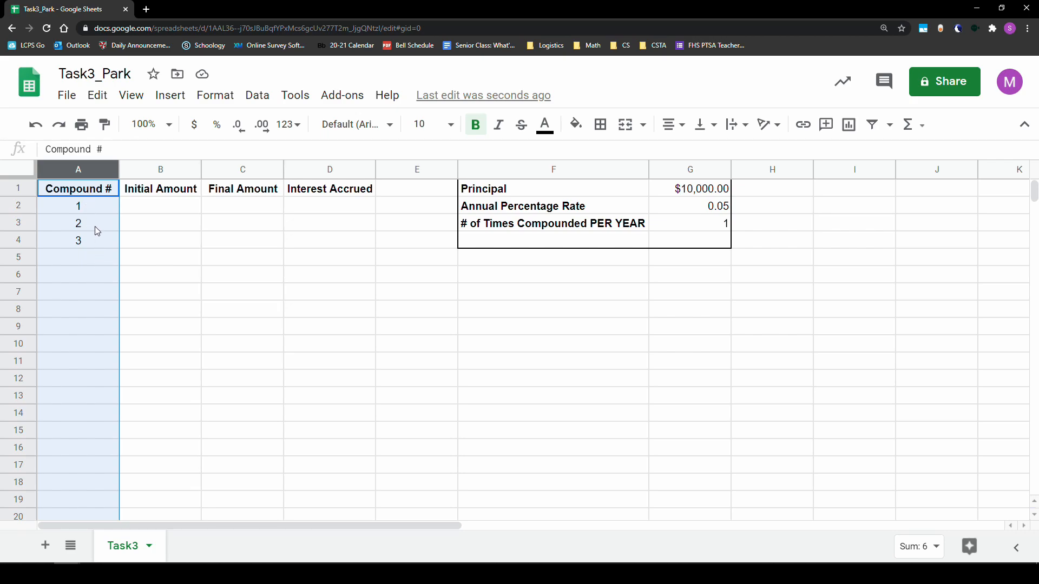
pyautogui.click(162, 210)
pyautogui.click(163, 250)
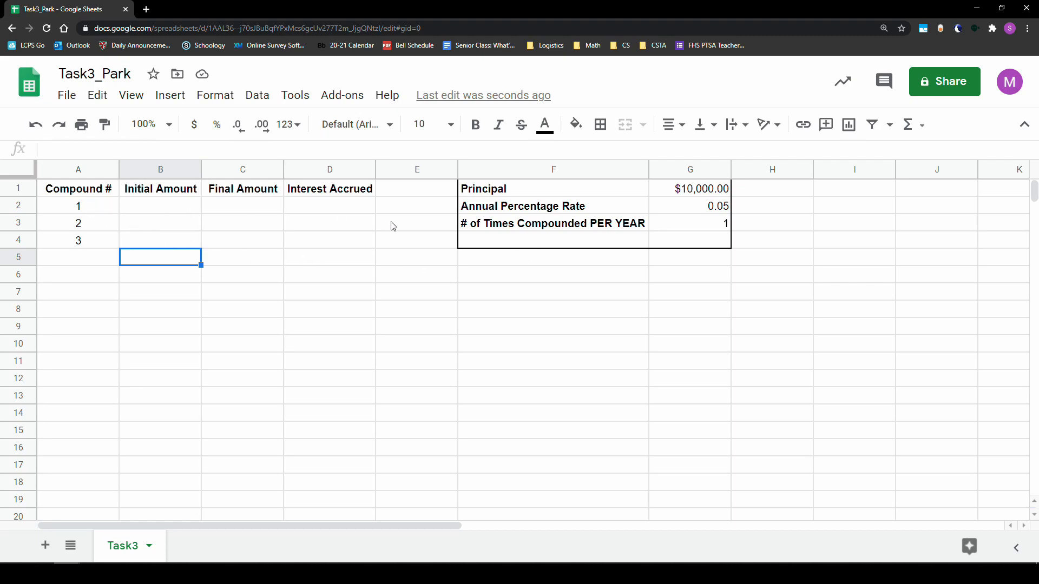
pyautogui.click(77, 207)
pyautogui.click(98, 226)
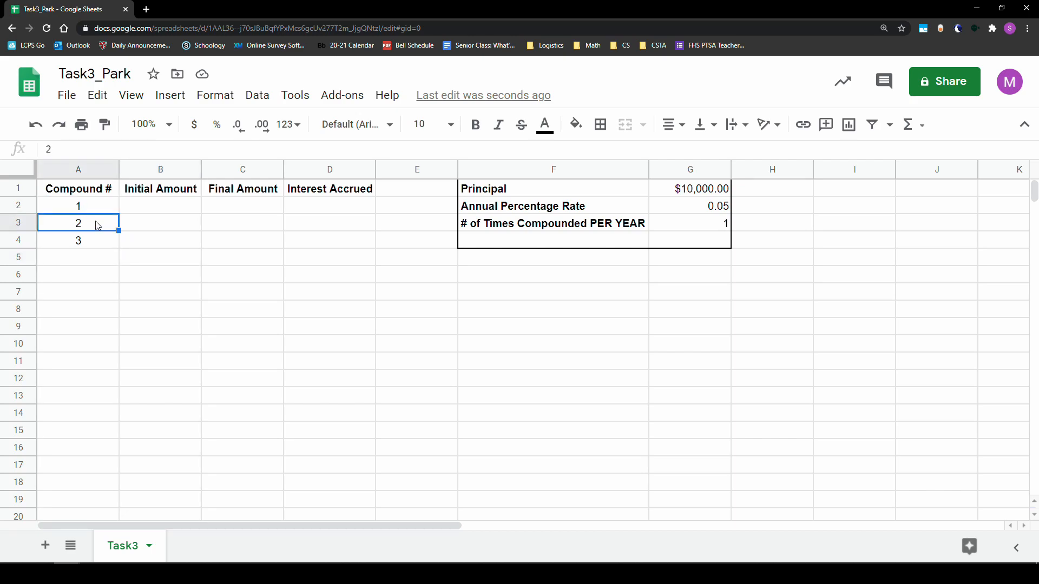
pyautogui.click(98, 243)
# Set the number of times compounded per year in G3 to 2
pyautogui.click(728, 227)
pyautogui.write('2')
pyautogui.press('Return')
pyautogui.click(82, 230)
# Enter compound number 4 in cell A5 below the existing numbers
pyautogui.click(82, 259)
pyautogui.write('4')
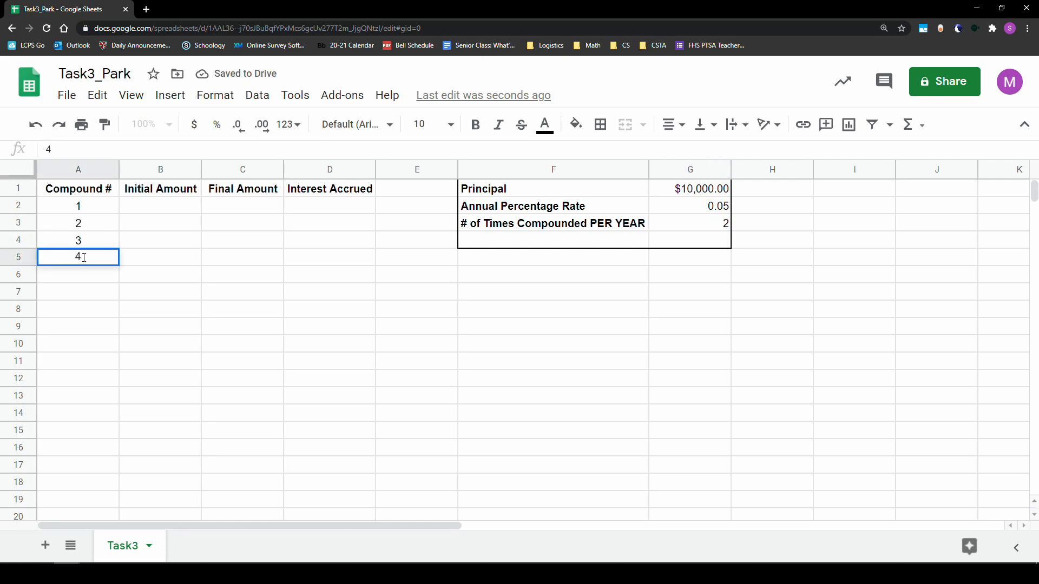
pyautogui.click(100, 292)
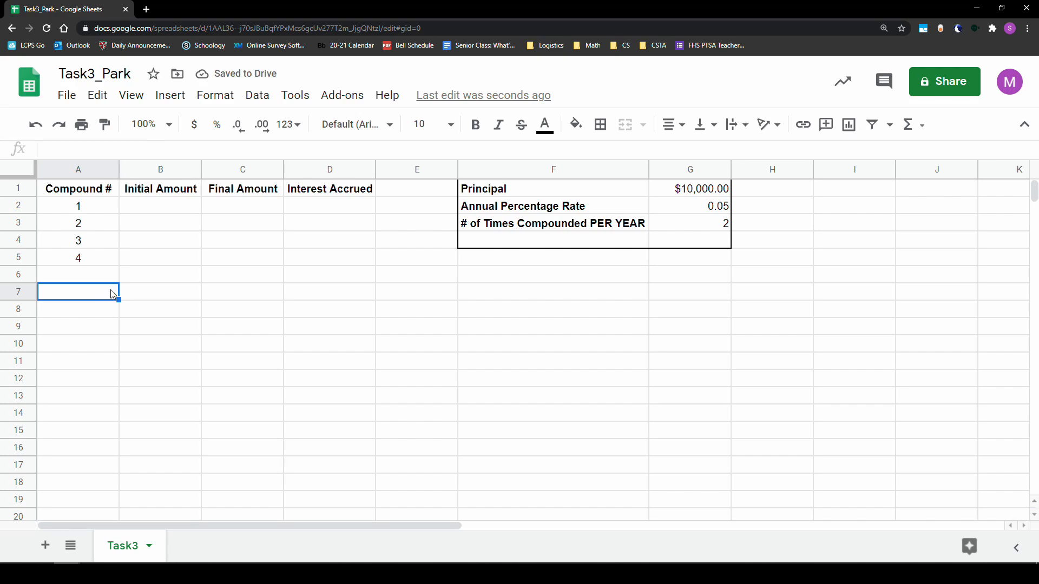
# Return the number of times compounded per year in G3 to 1
pyautogui.click(672, 226)
pyautogui.write('1')
pyautogui.press('Return')
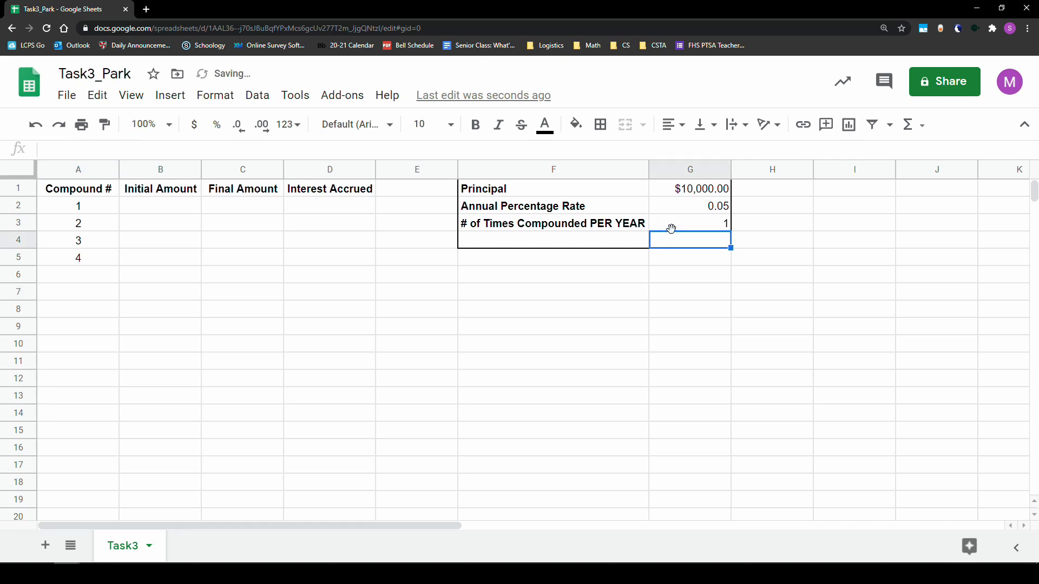
pyautogui.click(79, 210)
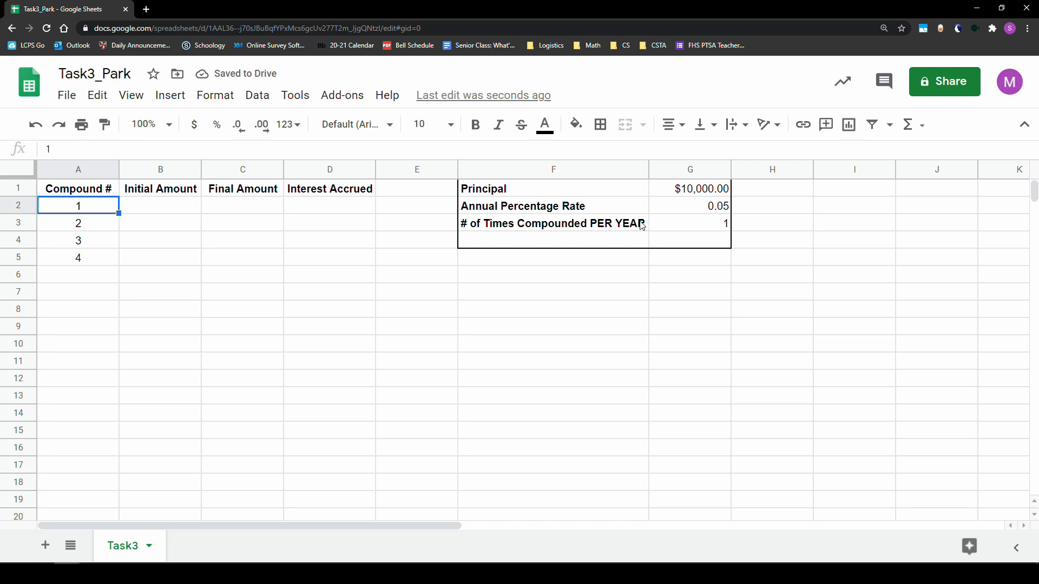
pyautogui.click(673, 211)
pyautogui.click(676, 223)
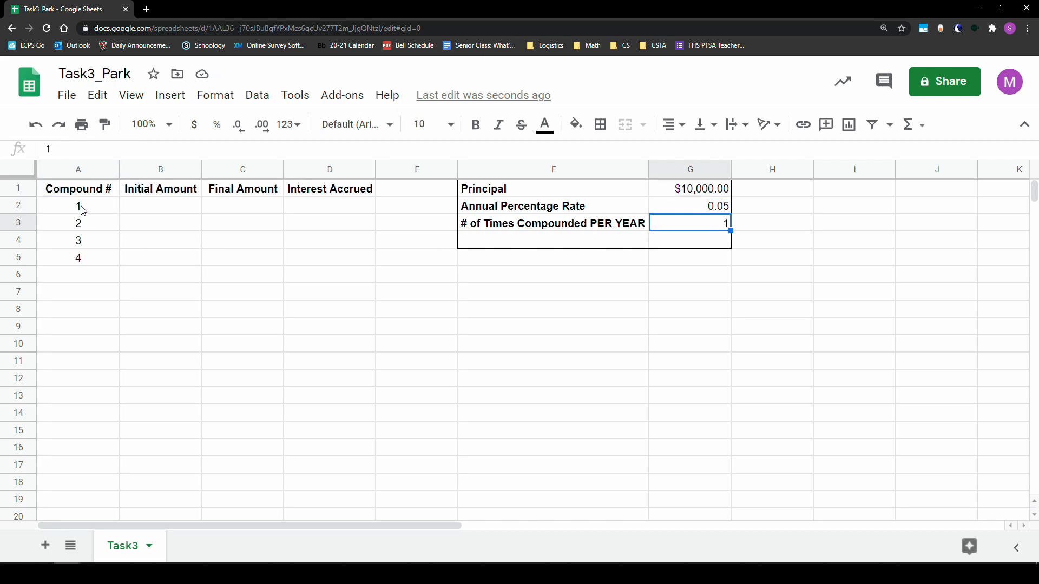
# Continue the Compound # column with 5, 6 and 7 in cells A6 to A8
pyautogui.click(89, 223)
pyautogui.click(97, 275)
pyautogui.write('5')
pyautogui.press('Return')
pyautogui.write('6')
pyautogui.press('Return')
pyautogui.write('7')
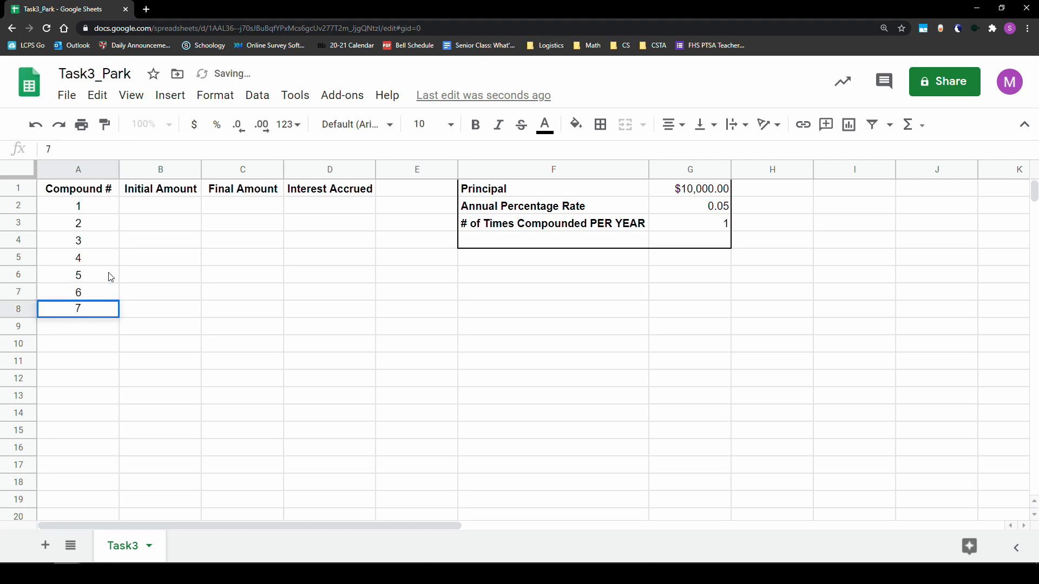
# Clear the compound numbers from A4 through A8, keeping only 1 and 2 in the column
pyautogui.moveTo(97, 258); pyautogui.dragTo(99, 308)
pyautogui.press('Delete')
pyautogui.click(123, 223)
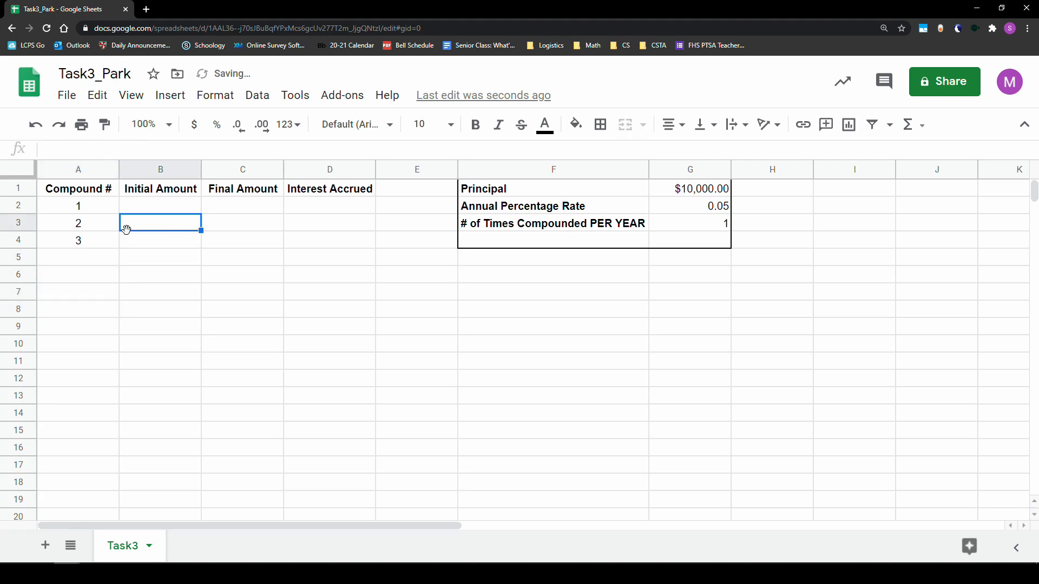
pyautogui.click(96, 244)
pyautogui.press('Delete')
# Extend the 1, 2 series in A2:A3 down to A31 so the compound numbers run to 30
pyautogui.moveTo(100, 208); pyautogui.dragTo(101, 223)
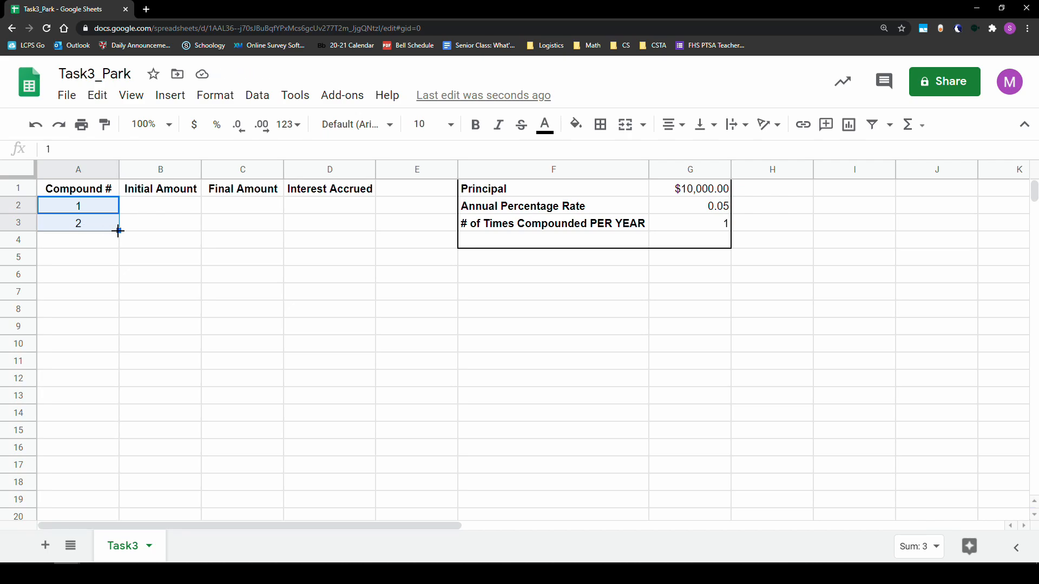
pyautogui.moveTo(118, 232); pyautogui.dragTo(117, 430)
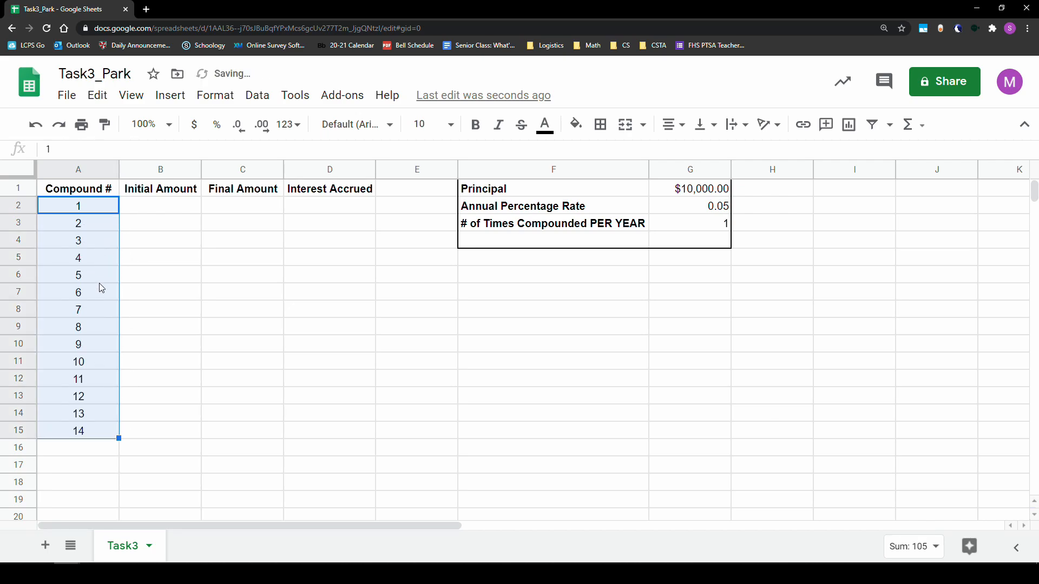
pyautogui.scroll(-3, 102, 425)
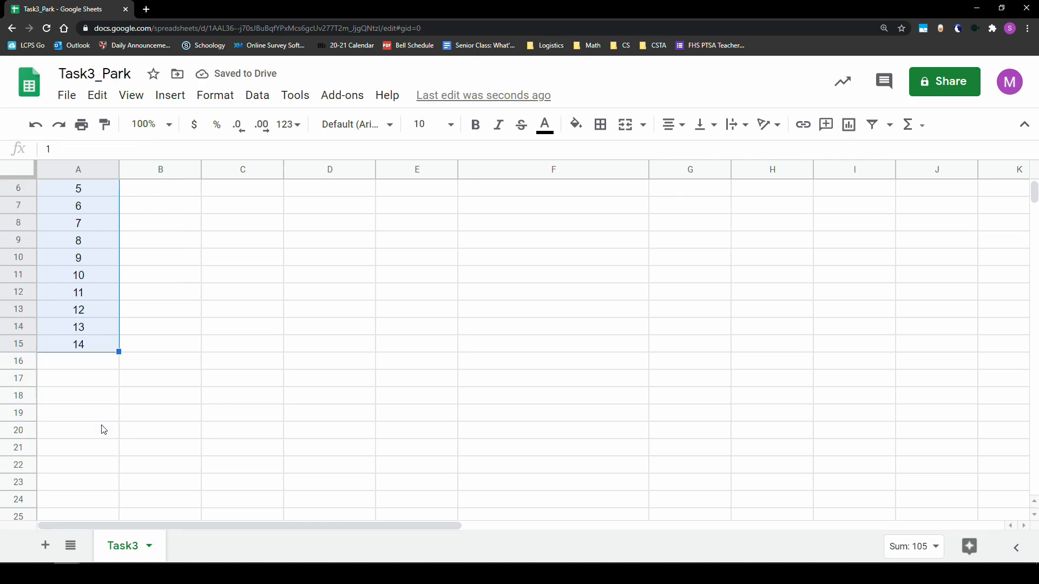
pyautogui.moveTo(118, 266); pyautogui.dragTo(115, 501)
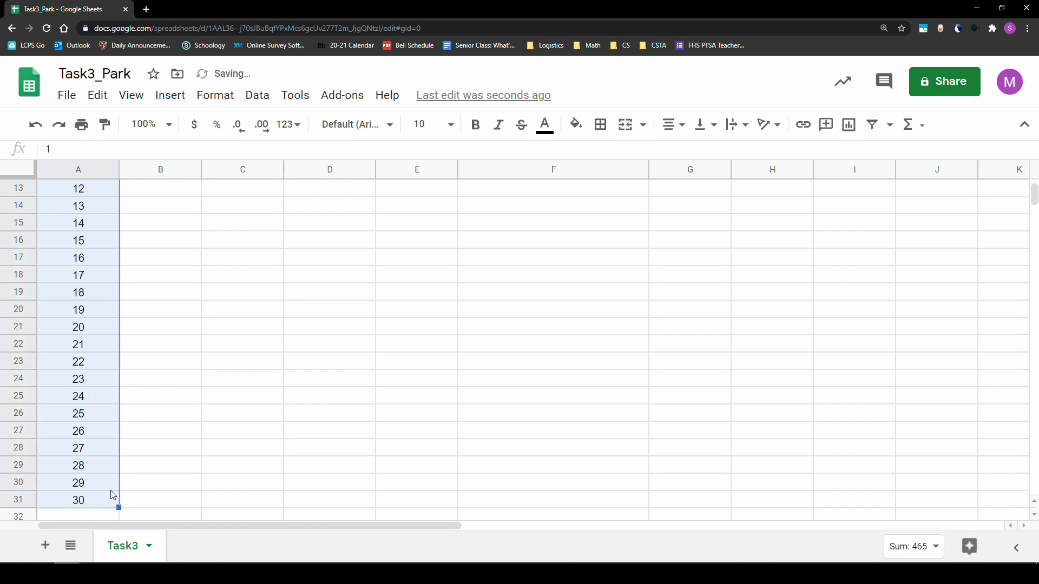
pyautogui.scroll(4, 112, 496)
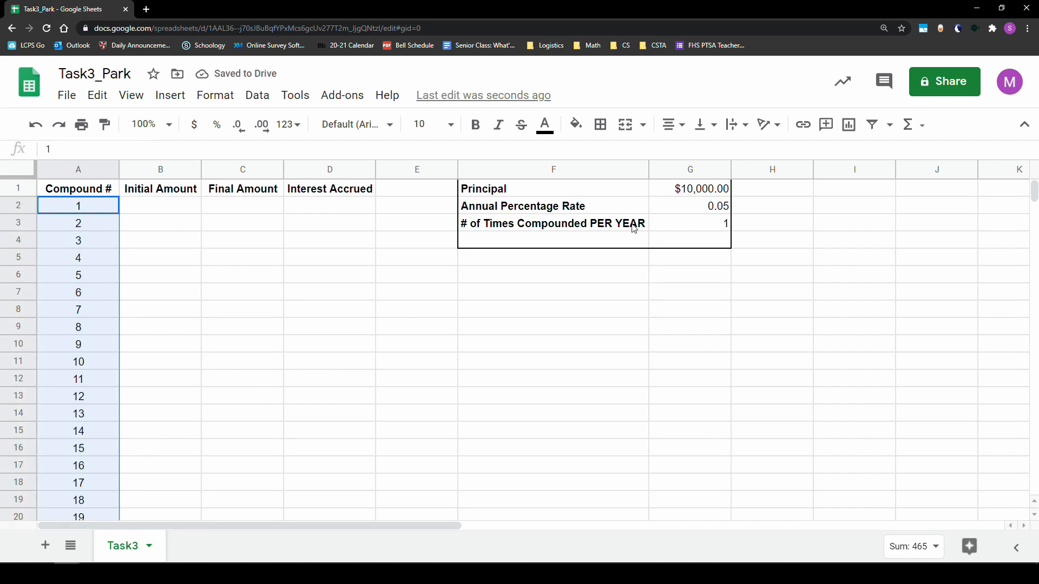
# Set the number of times compounded per year in G3 to 2, and restore it to 1
pyautogui.click(696, 222)
pyautogui.write('2')
pyautogui.press('Return')
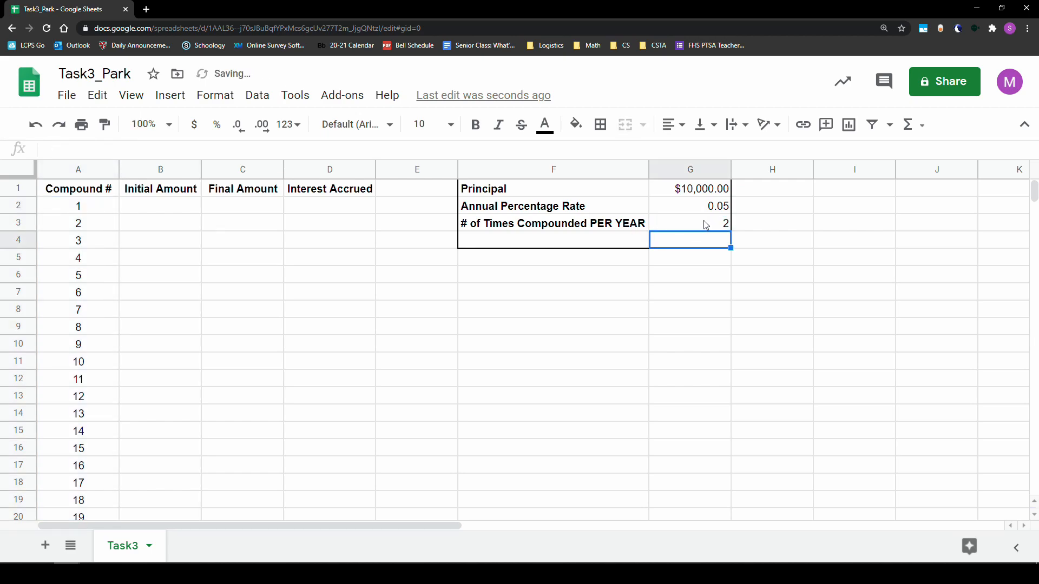
pyautogui.click(705, 226)
pyautogui.write('1')
pyautogui.press('Return')
# Link the first Initial Amount in B2 to the principal with the formula =G1
pyautogui.click(211, 212)
pyautogui.click(177, 212)
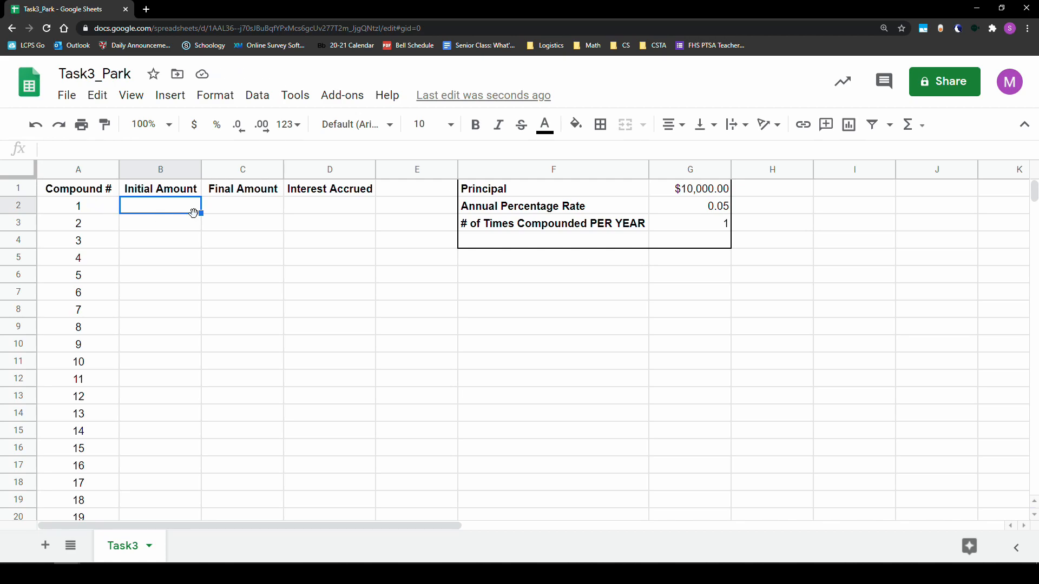
pyautogui.write('=')
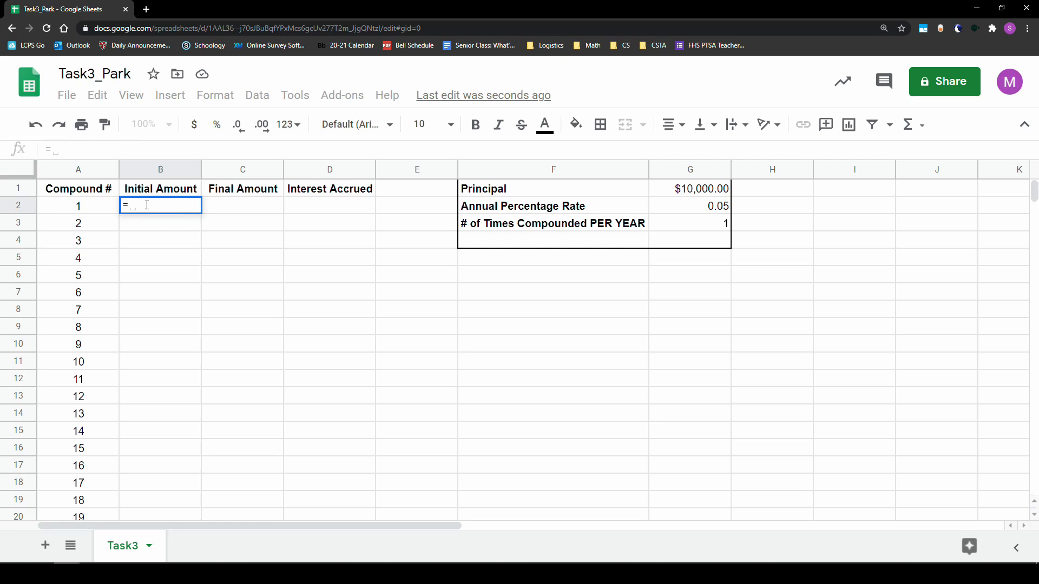
pyautogui.click(706, 195)
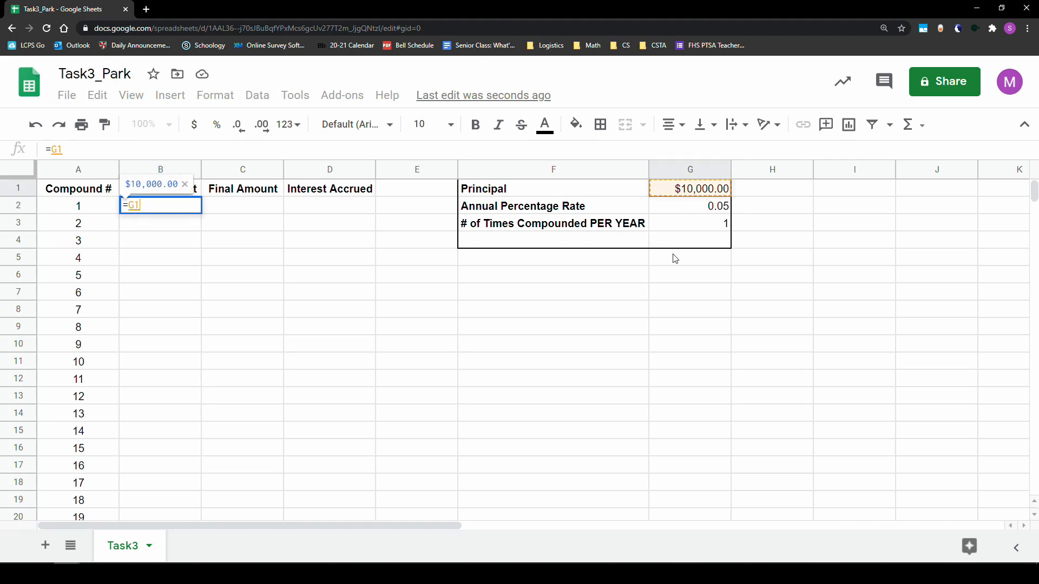
pyautogui.press('Return')
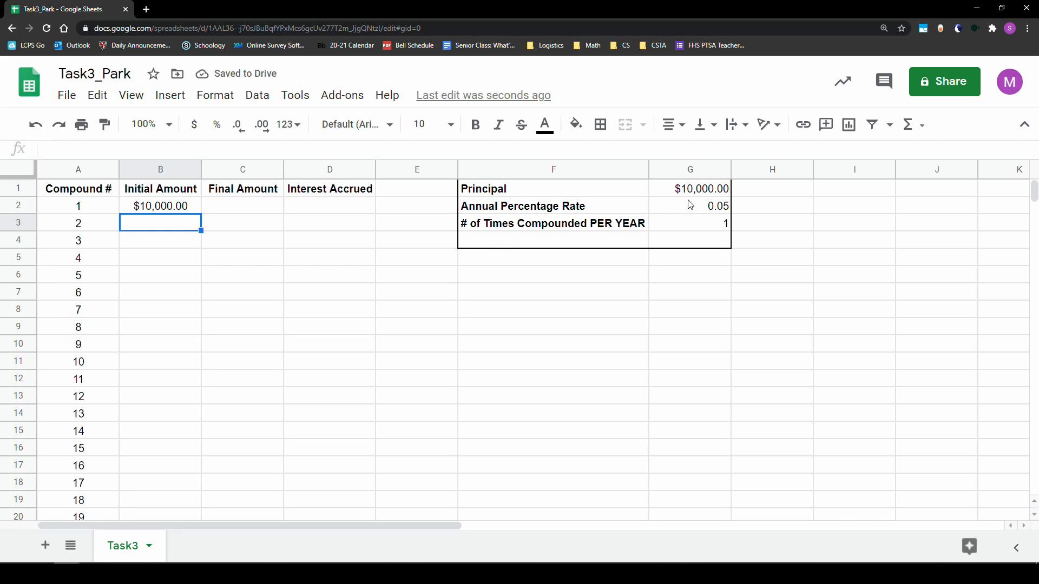
pyautogui.click(169, 211)
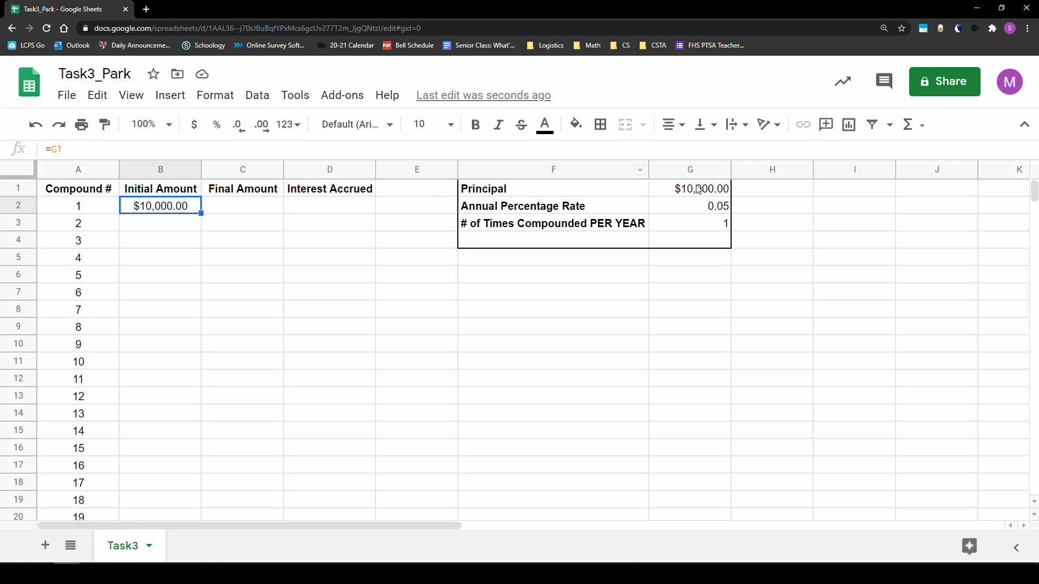
pyautogui.click(713, 192)
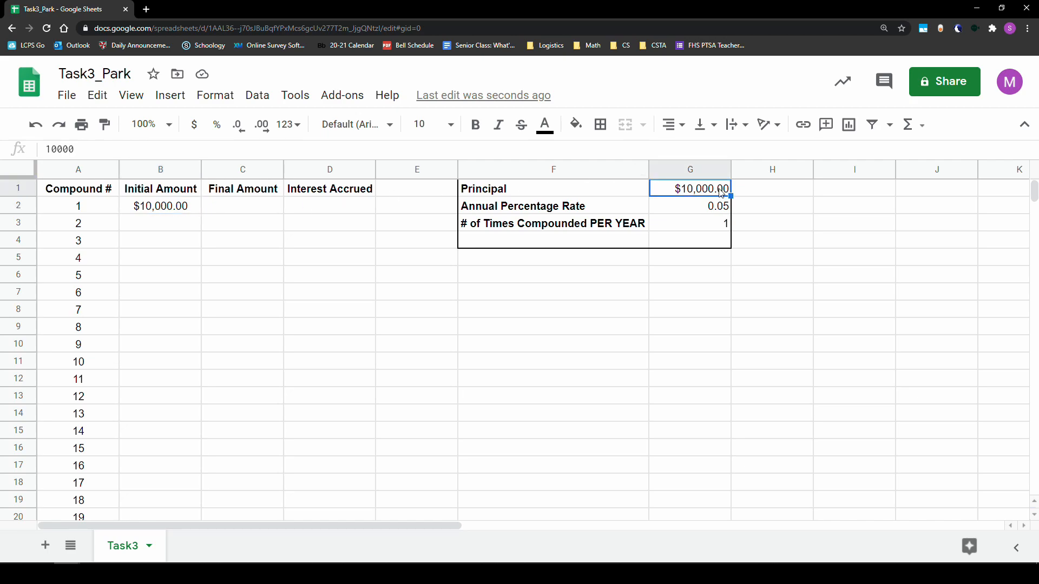
# Set the principal in G1 to 1, check that B2 follows it, and restore the principal to 10000
pyautogui.write('1')
pyautogui.press('Return')
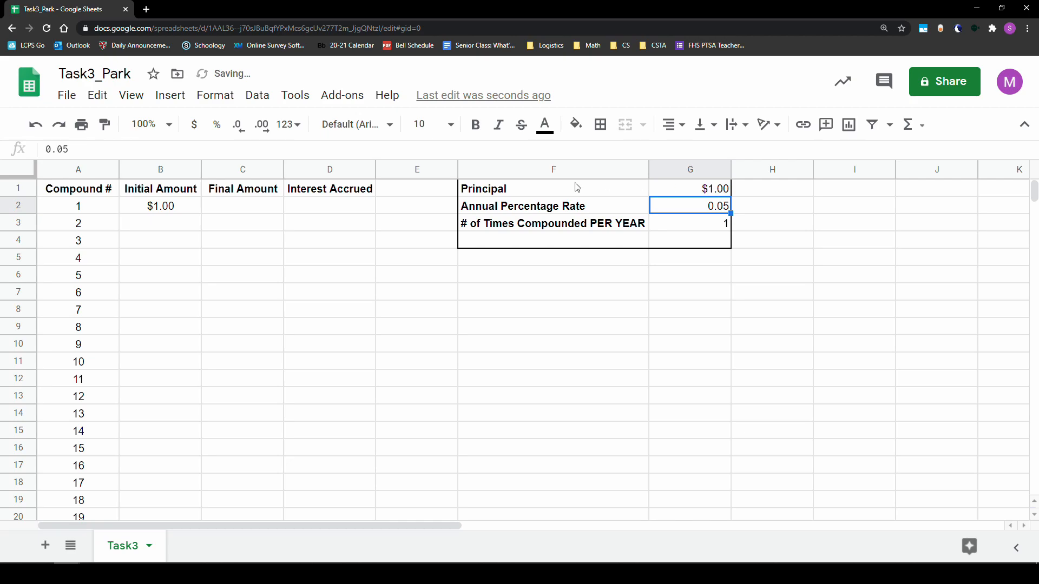
pyautogui.click(180, 201)
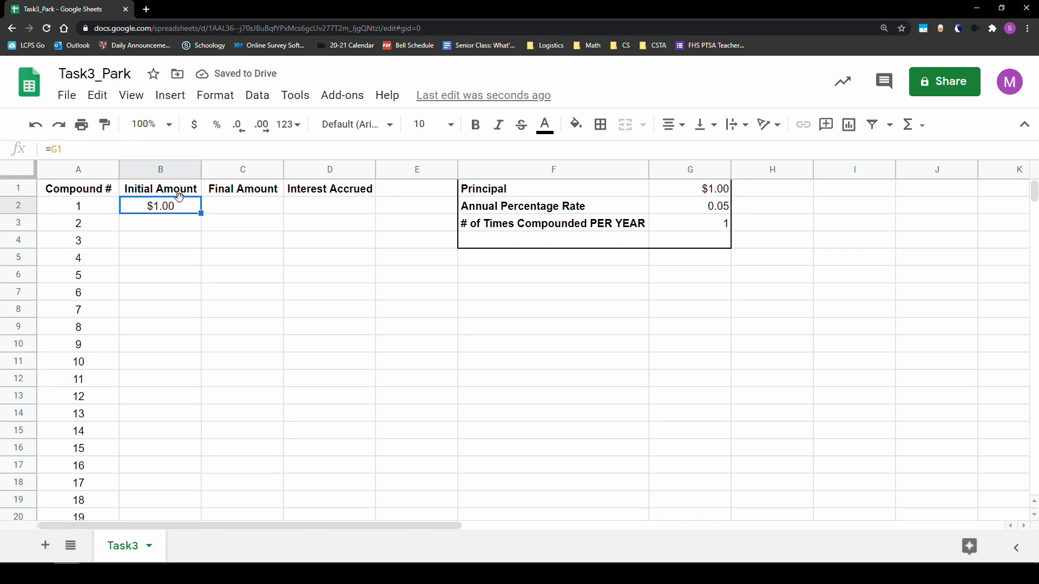
pyautogui.click(720, 192)
pyautogui.write('100000')
pyautogui.press('BackSpace')
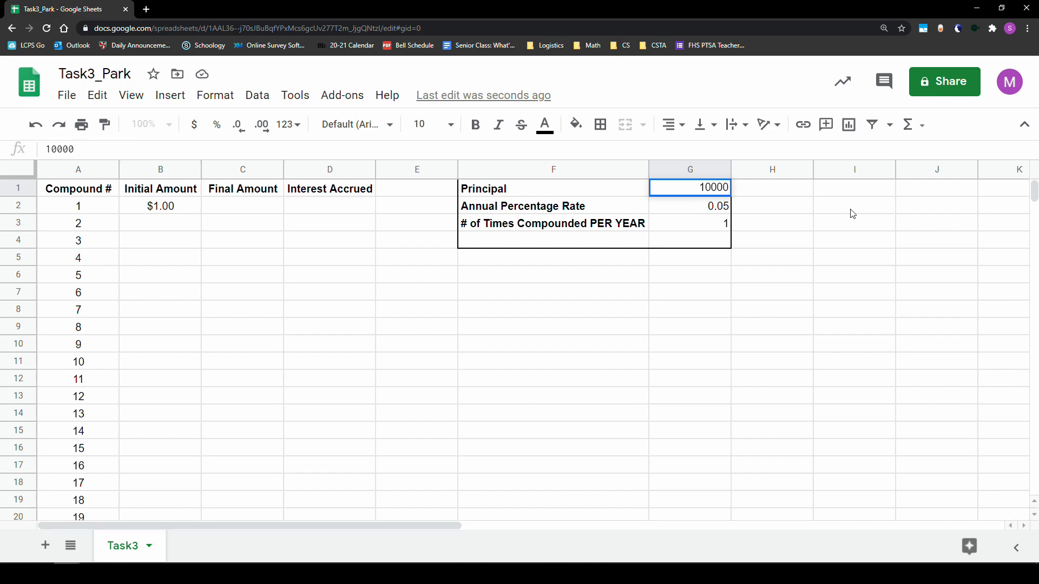
pyautogui.press('Return')
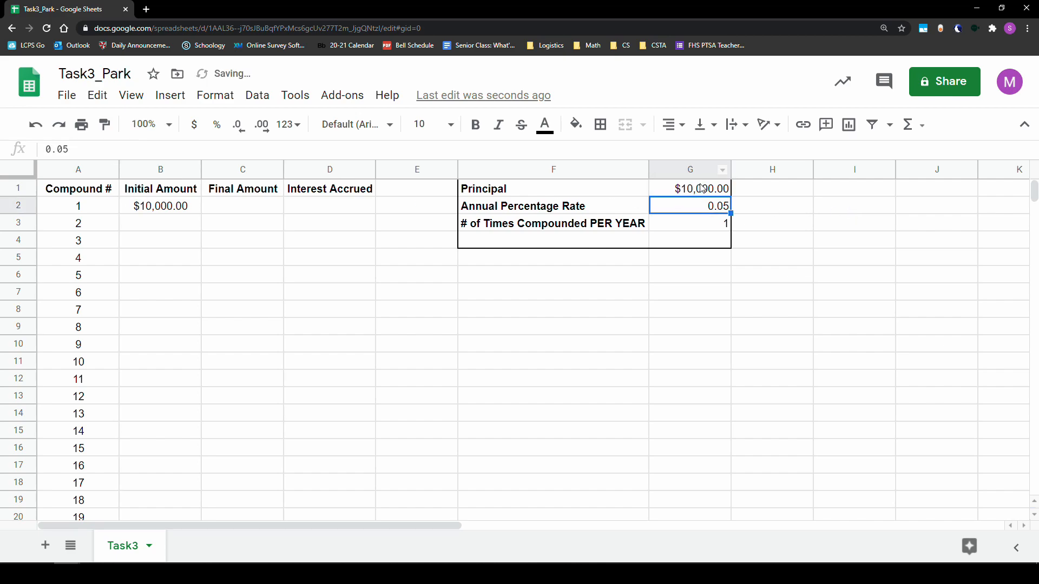
pyautogui.press('Up')
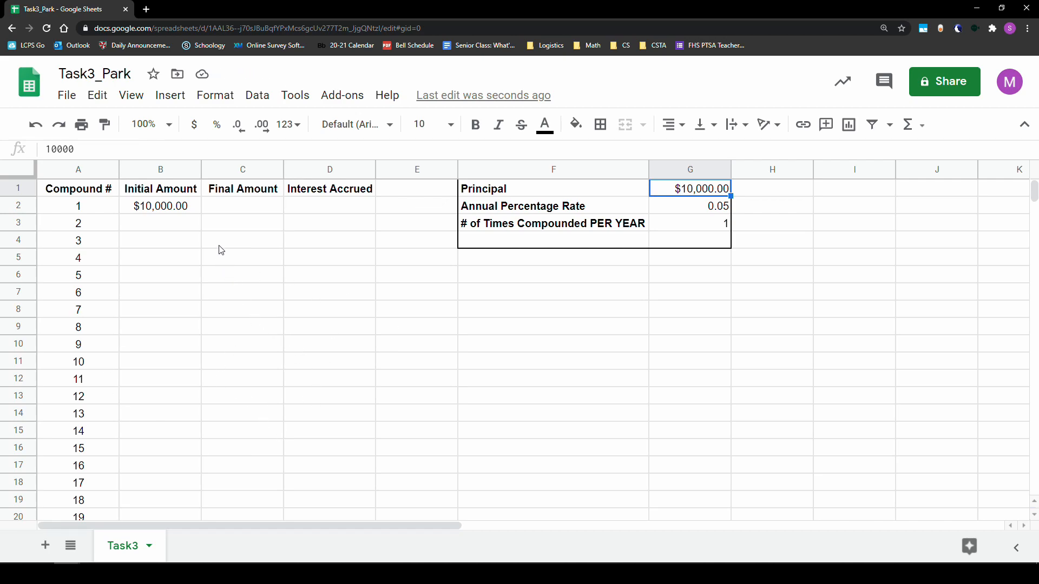
pyautogui.click(233, 205)
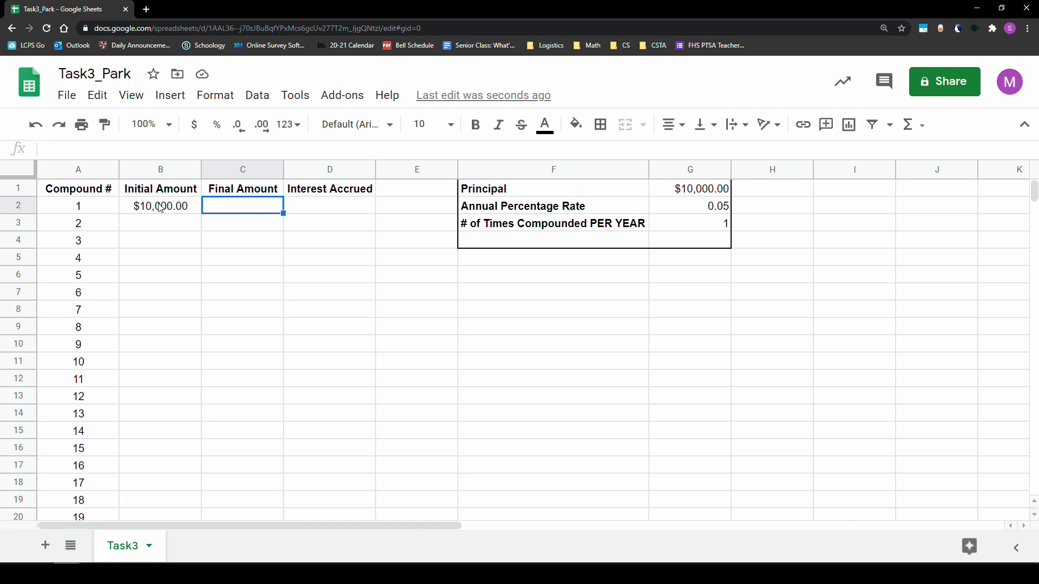
pyautogui.click(86, 210)
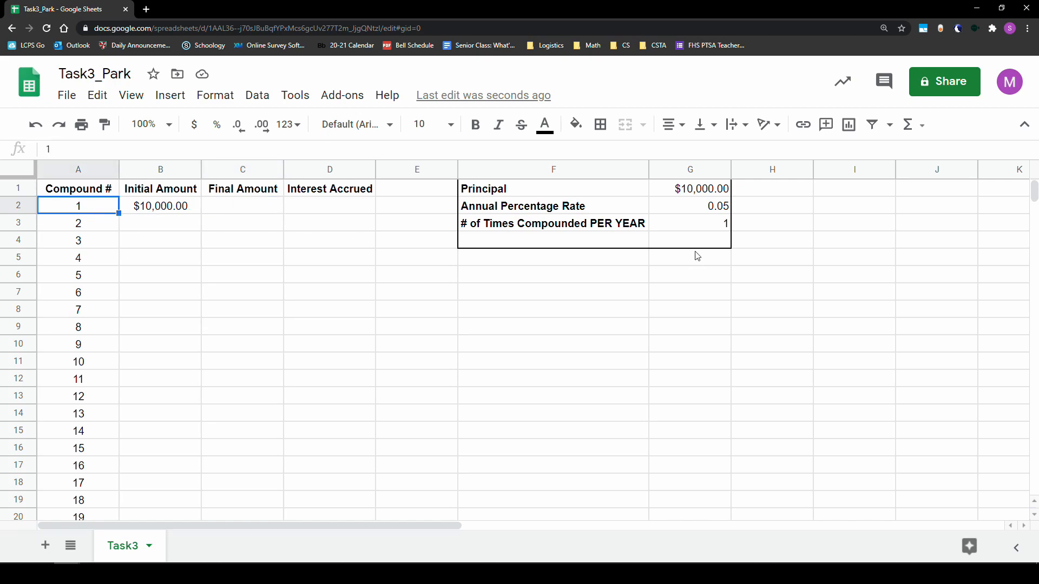
pyautogui.click(707, 213)
pyautogui.click(717, 227)
pyautogui.click(708, 213)
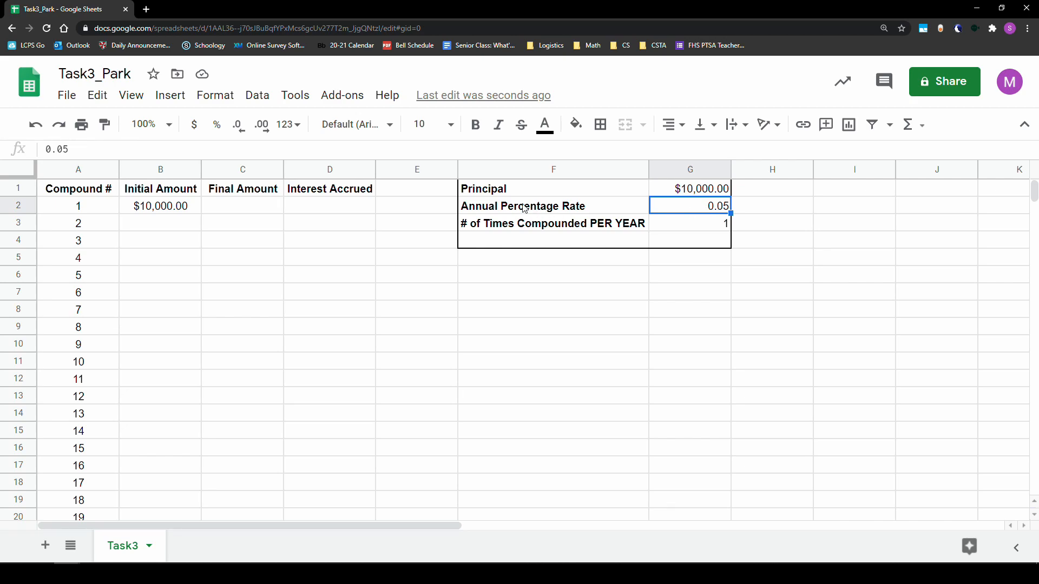
pyautogui.click(161, 209)
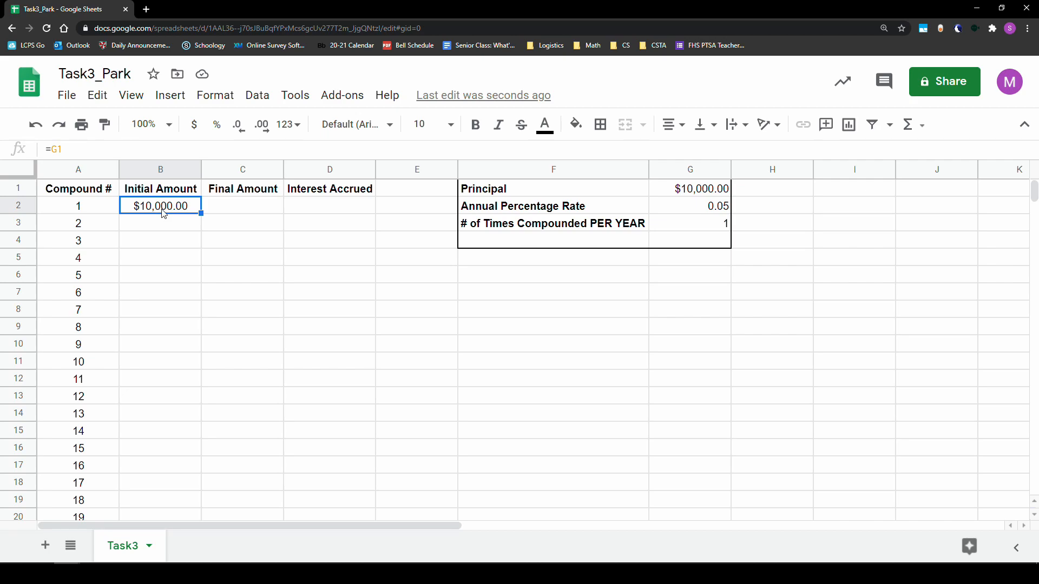
# Start the first Final Amount formula in C2 with =B2*
pyautogui.click(246, 210)
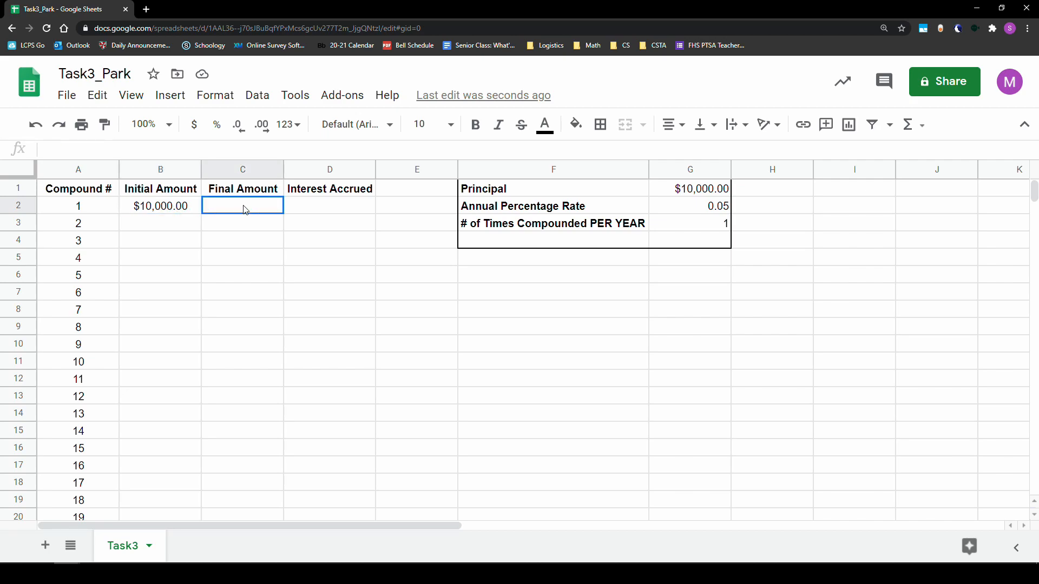
pyautogui.write('=')
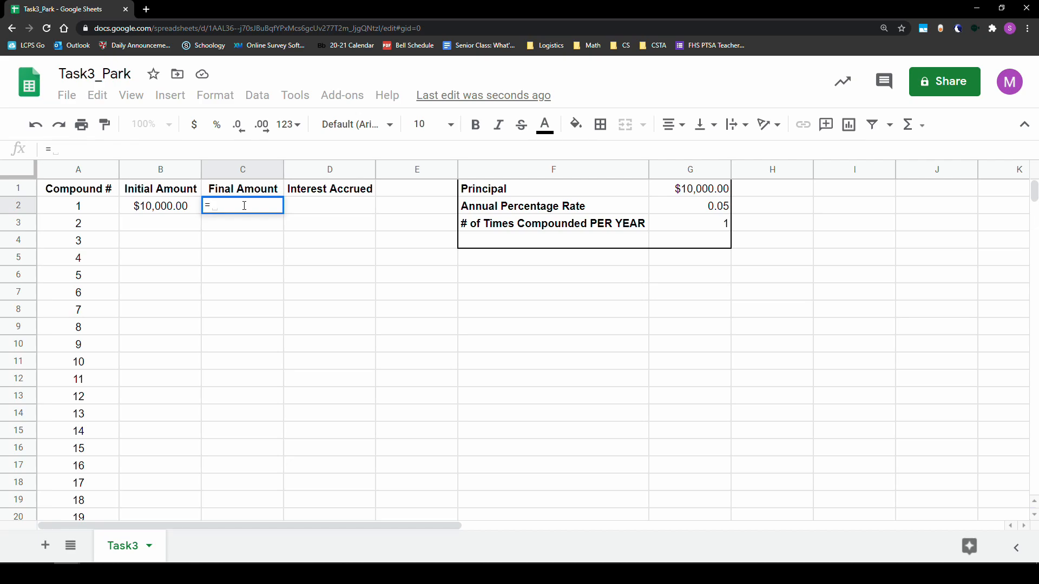
pyautogui.click(192, 207)
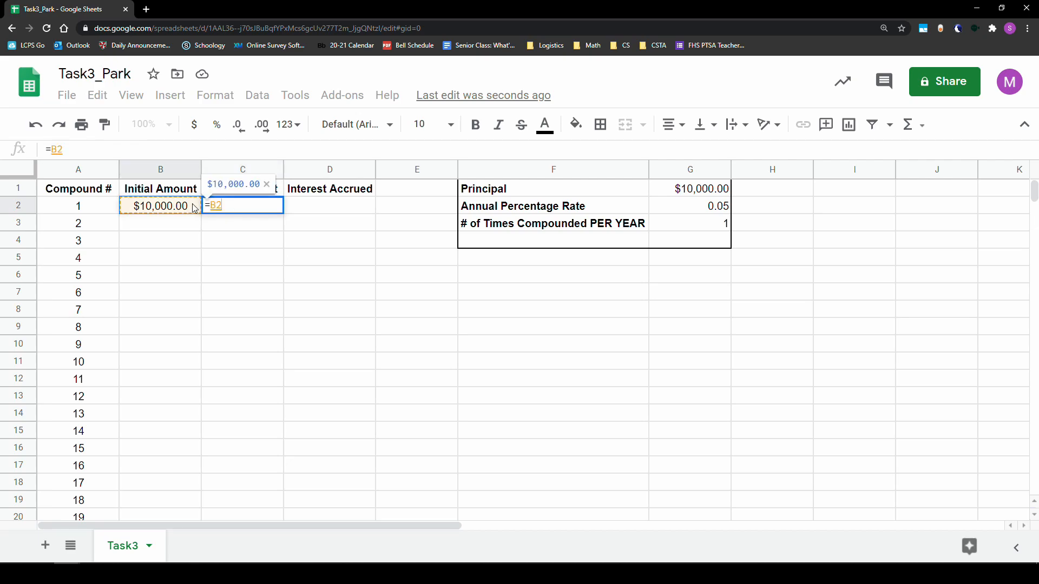
pyautogui.press('BackSpace')
pyautogui.press('BackSpace')
pyautogui.write('(1+')
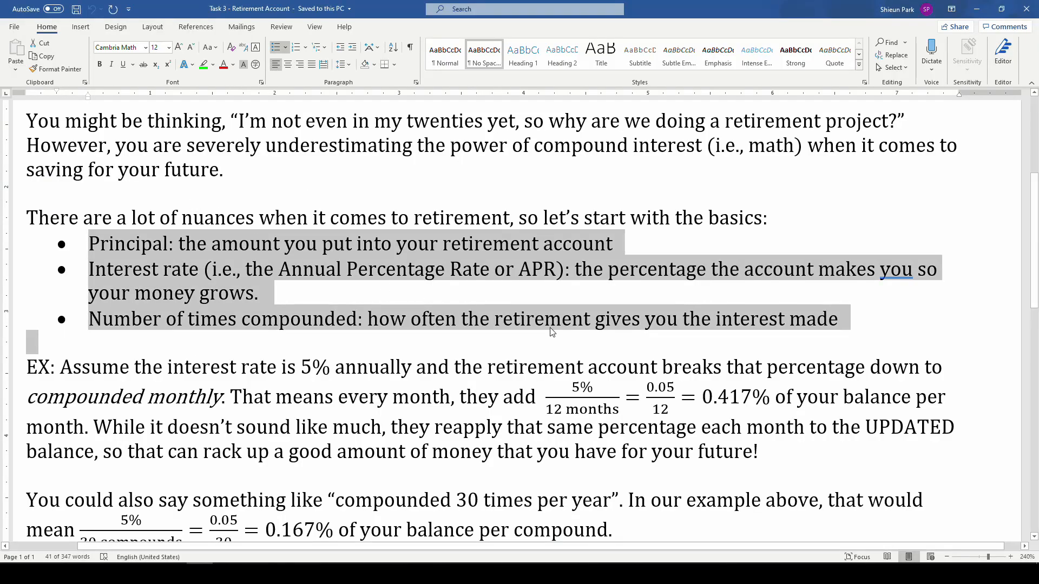
# Switch to the Word task document, examine the P, 1 and r/n parts of the compound interest formula, and return to the spreadsheet
pyautogui.scroll(-7, 552, 332)
pyautogui.click(463, 247)
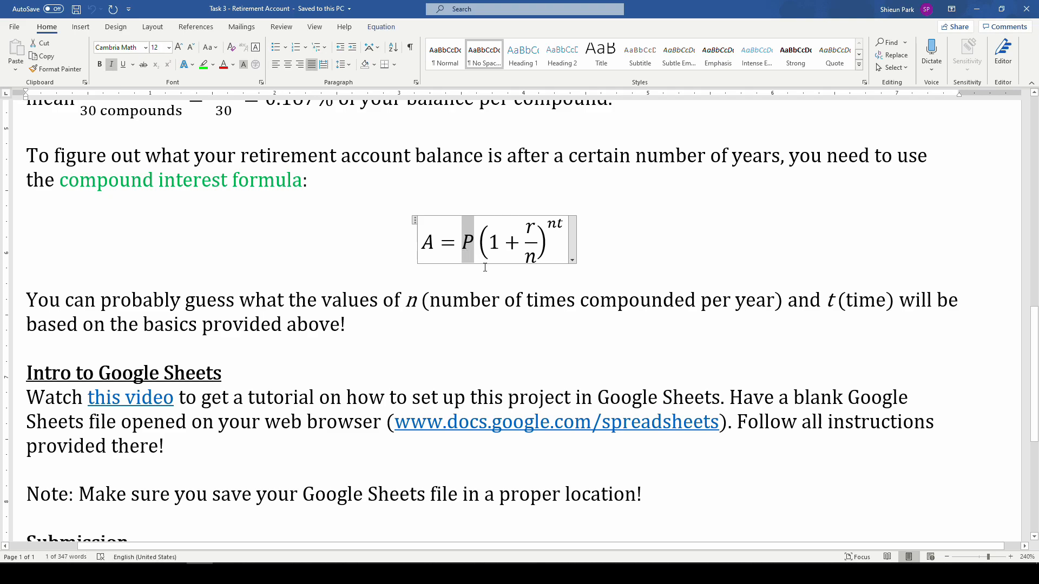
pyautogui.moveTo(494, 242); pyautogui.dragTo(534, 247)
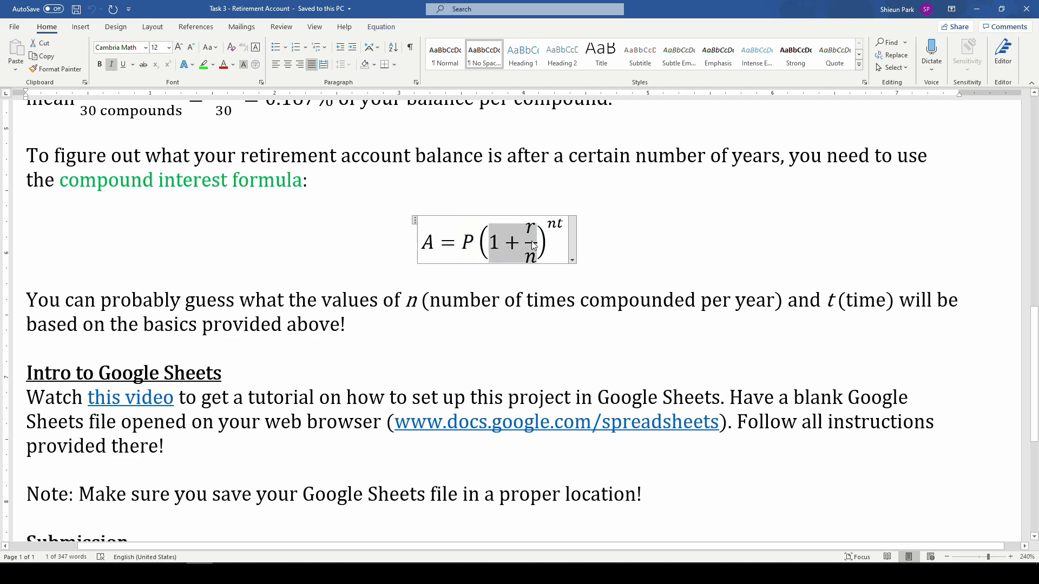
pyautogui.click(495, 242)
pyautogui.press('Right')
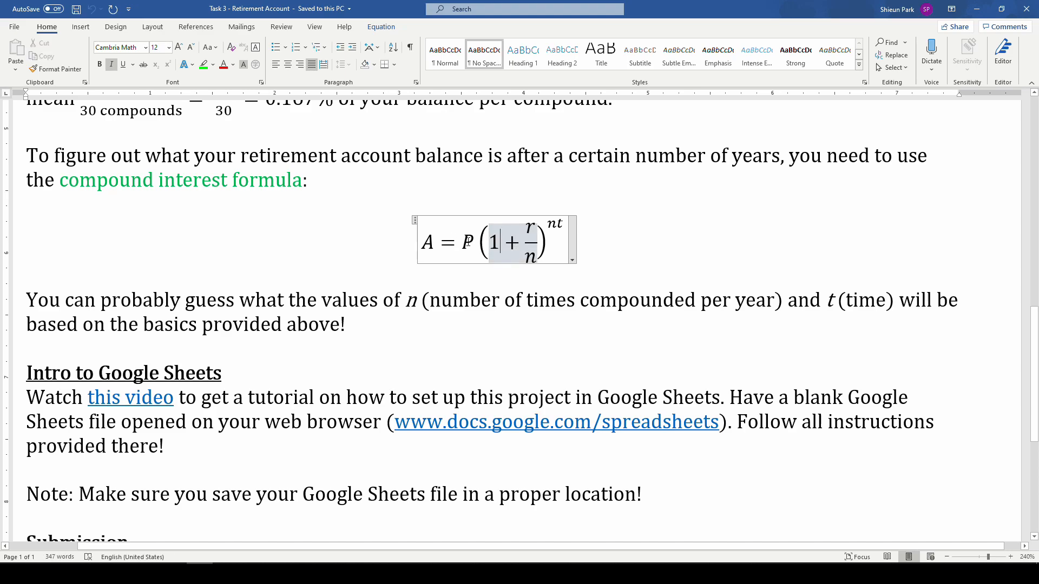
pyautogui.click(475, 241)
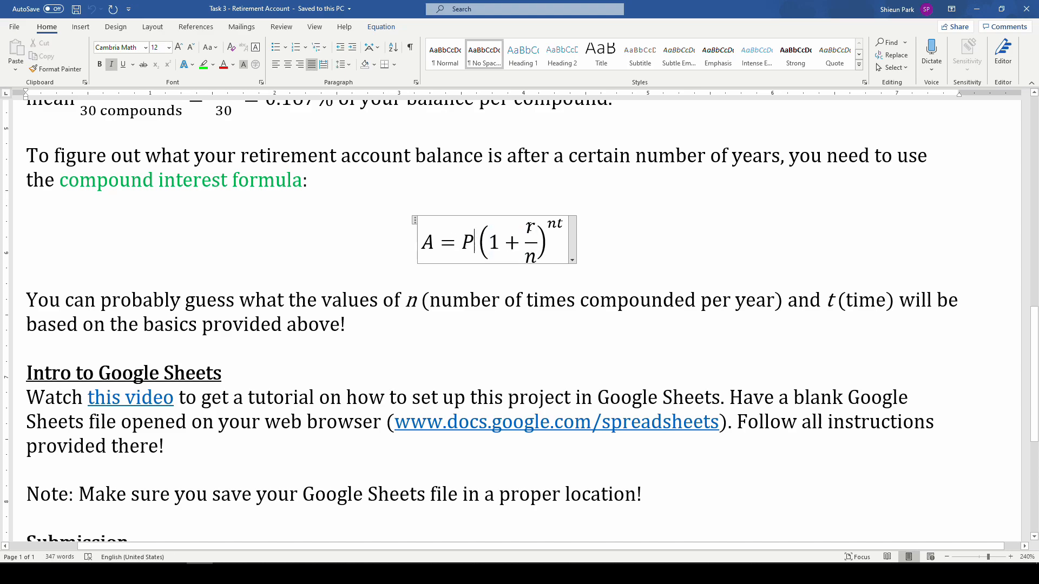
pyautogui.doubleClick(530, 230)
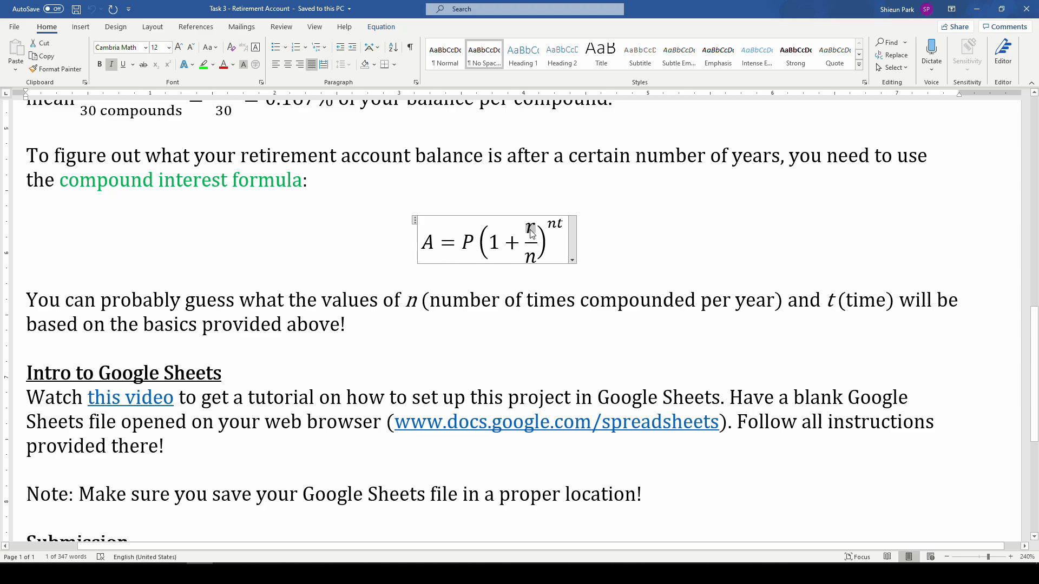
pyautogui.hotkey('alt', 'Tab')
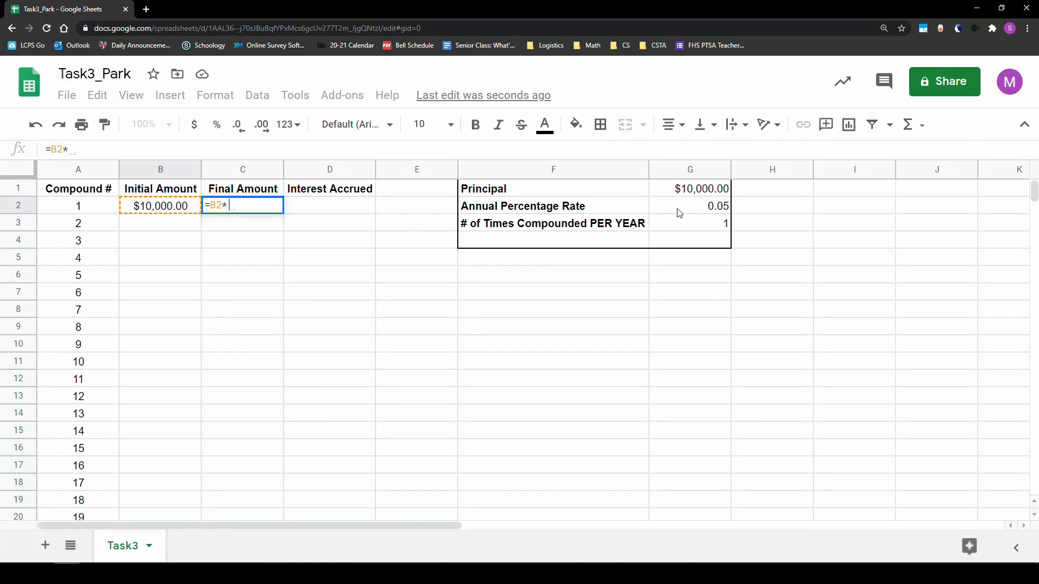
pyautogui.click(726, 210)
pyautogui.click(726, 227)
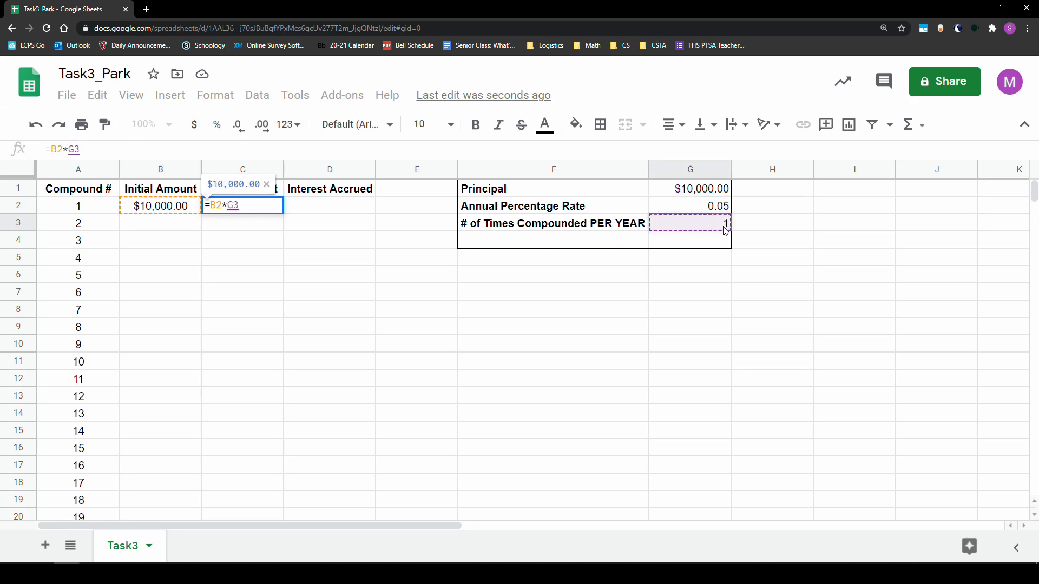
pyautogui.click(720, 211)
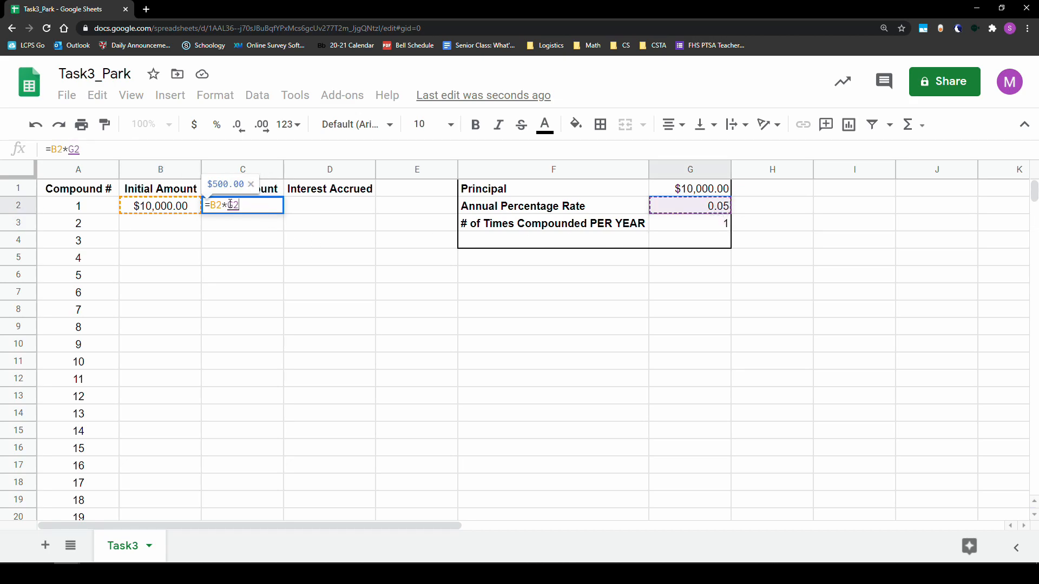
pyautogui.press('BackSpace')
pyautogui.press('BackSpace')
# Complete the Final Amount formula in C2 as =B2*(1+G2/G3), using the annual rate and the compounds per year
pyautogui.write('(1+')
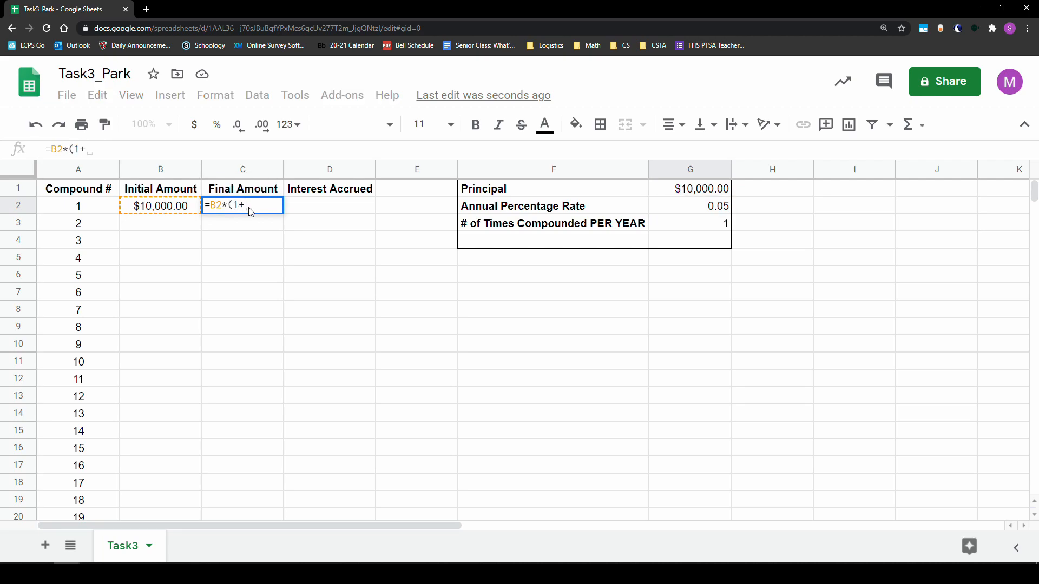
pyautogui.click(692, 211)
pyautogui.write('/')
pyautogui.click(695, 224)
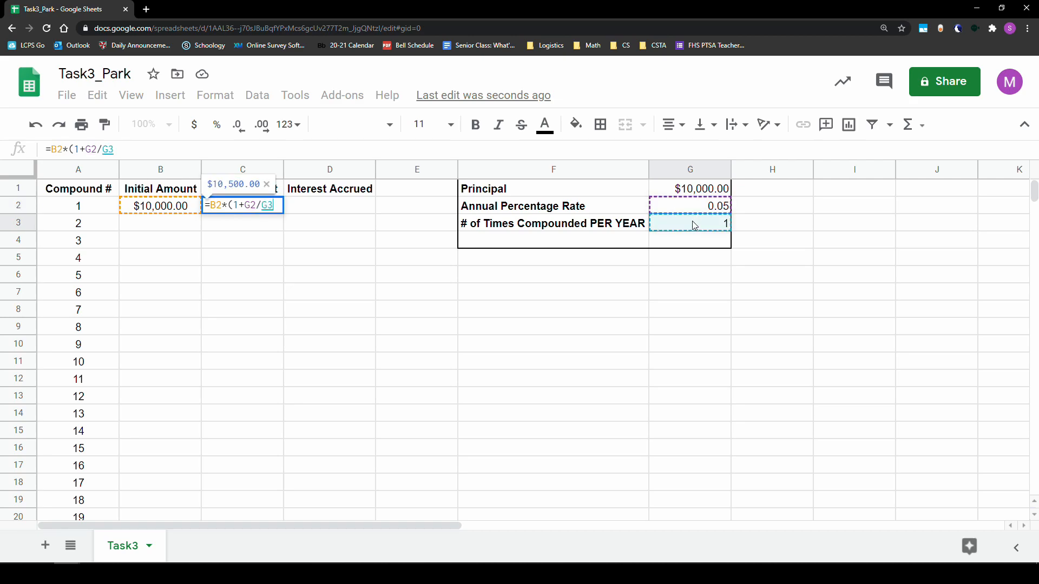
pyautogui.write(')')
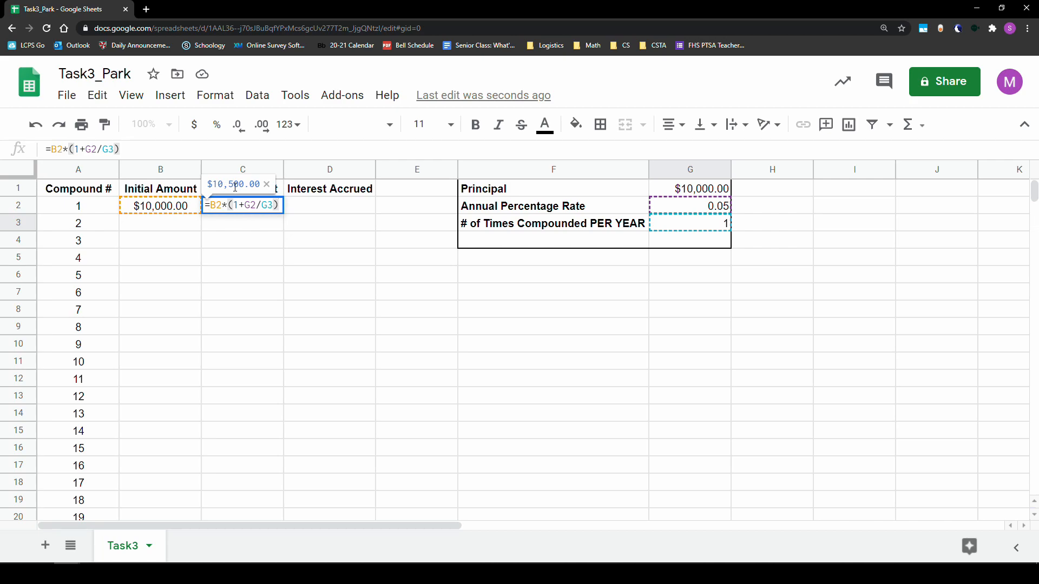
pyautogui.press('Return')
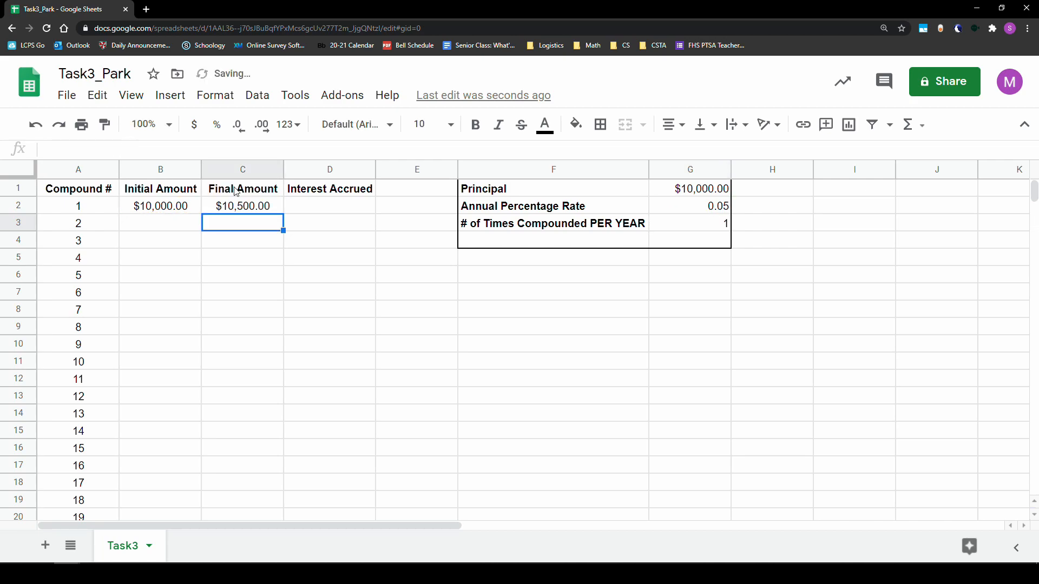
# Examine the initial amount, rate and compounding references in the C2 formula, leaving it as it is
pyautogui.click(262, 209)
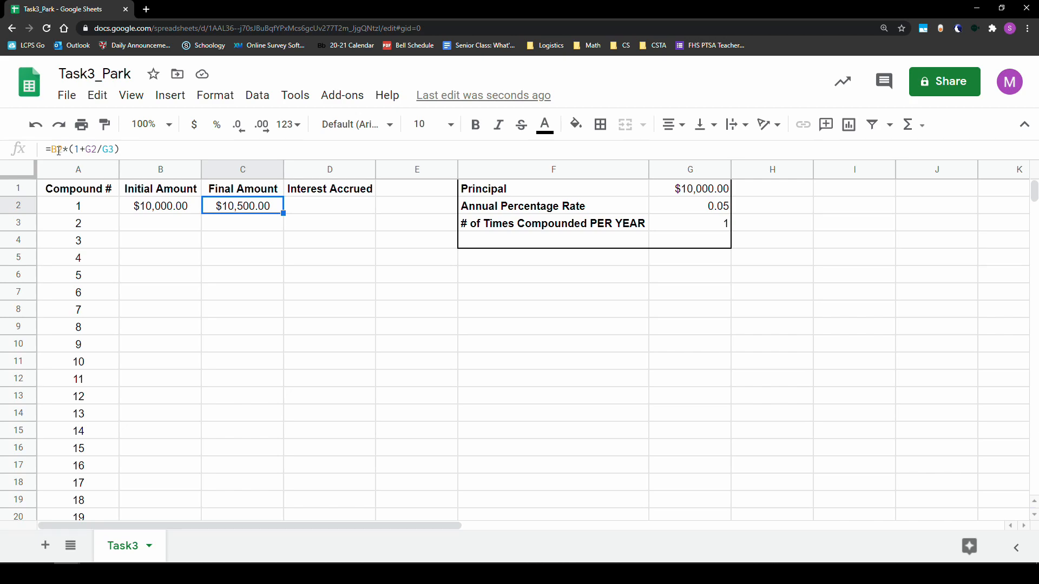
pyautogui.moveTo(57, 150); pyautogui.dragTo(63, 150)
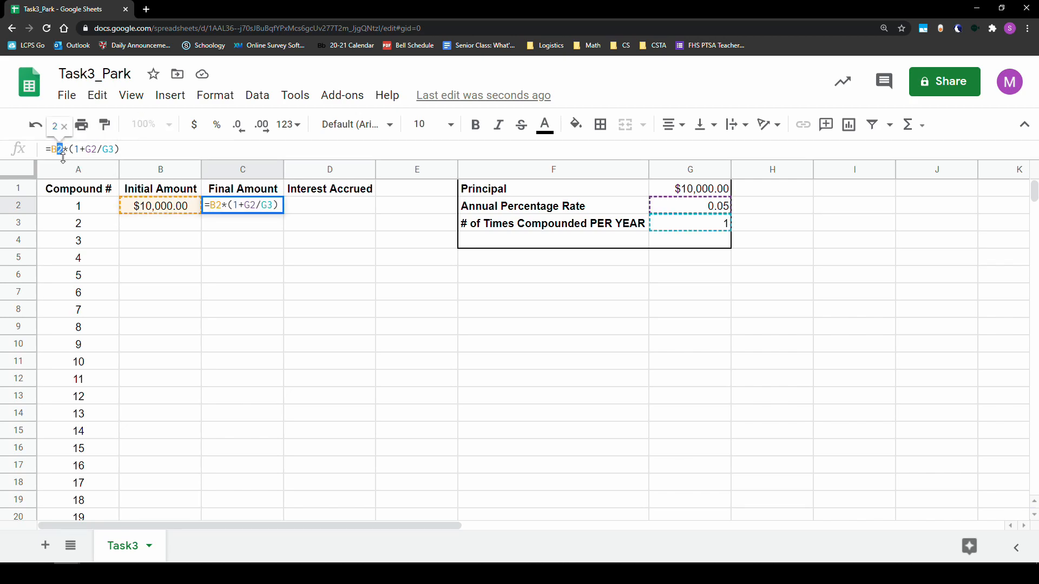
pyautogui.moveTo(73, 150); pyautogui.dragTo(112, 151)
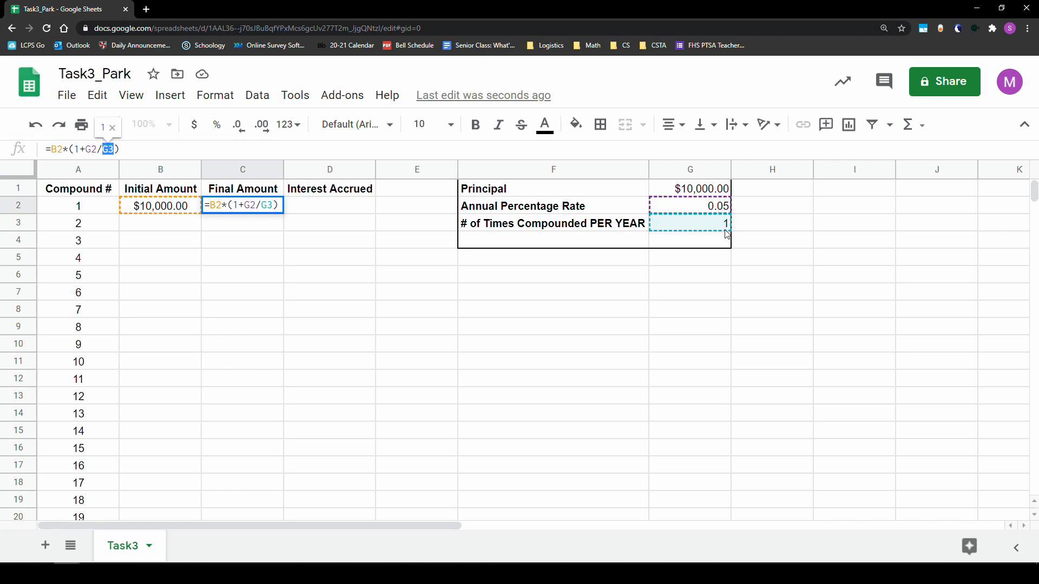
pyautogui.press('Return')
# Set the number of times compounded per year in G3 to 2 and check the Final Amount in C2
pyautogui.click(706, 228)
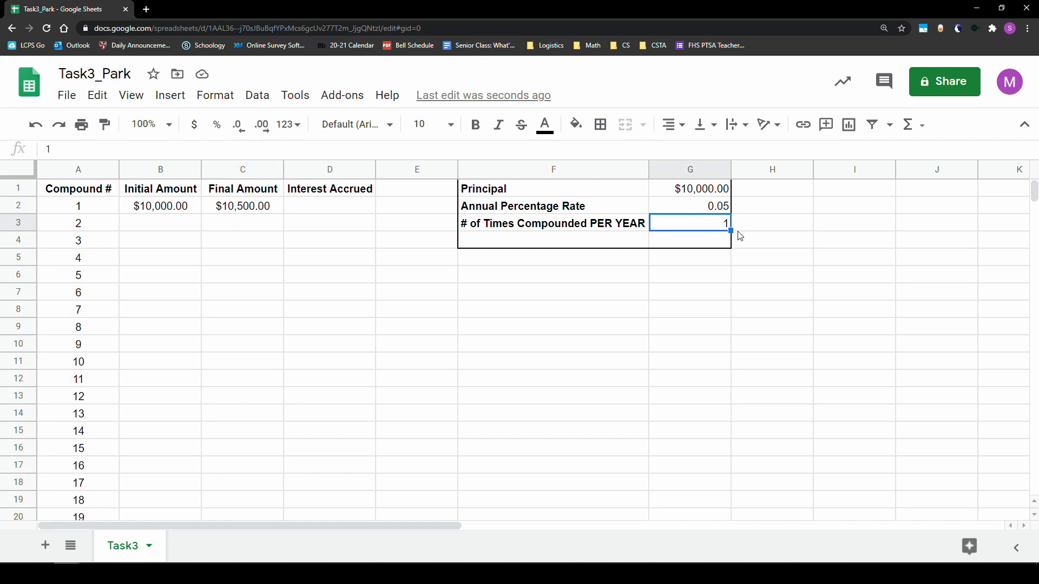
pyautogui.write('2')
pyautogui.press('Return')
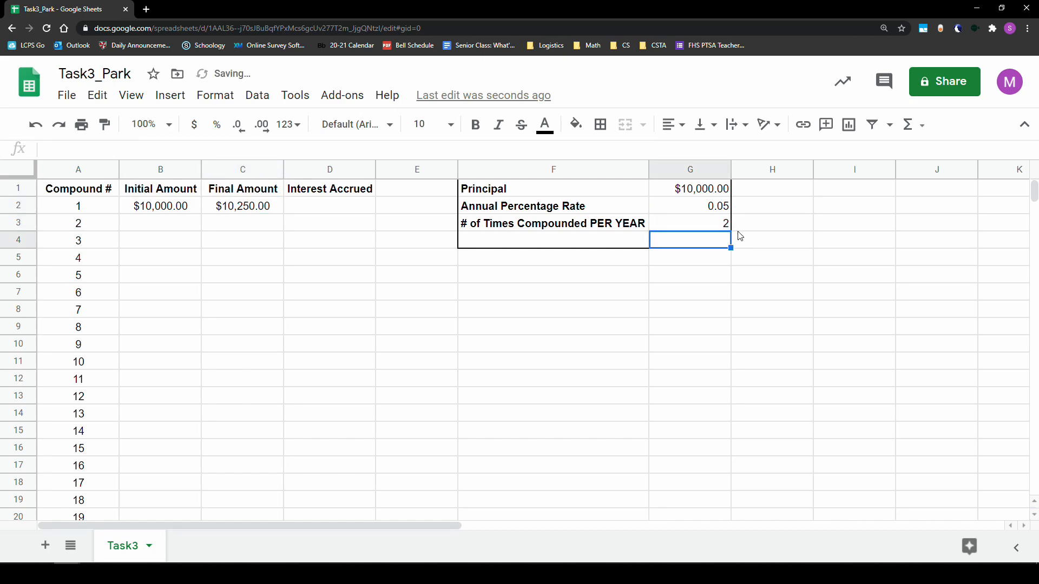
pyautogui.click(264, 210)
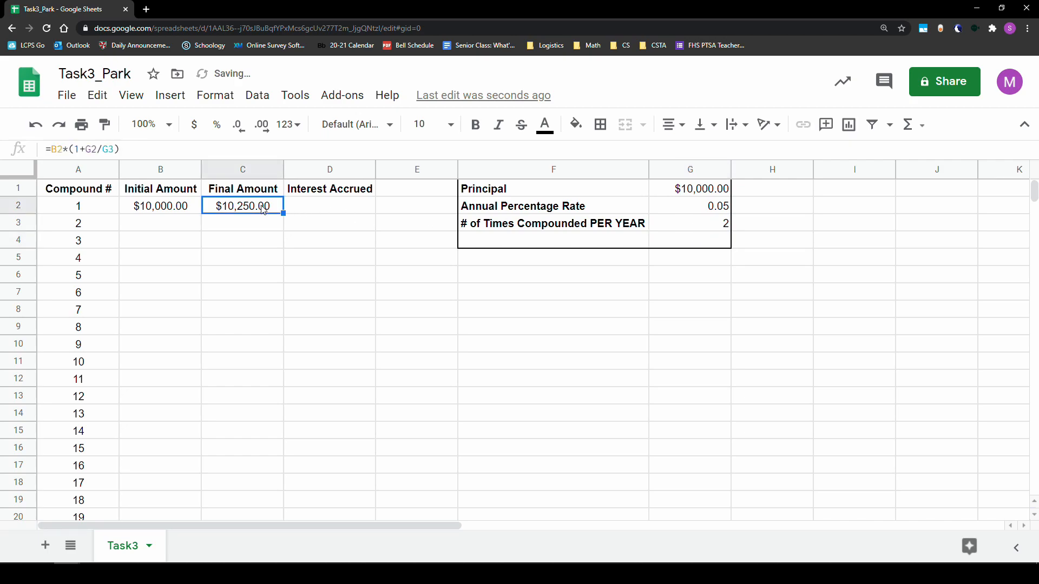
pyautogui.click(92, 211)
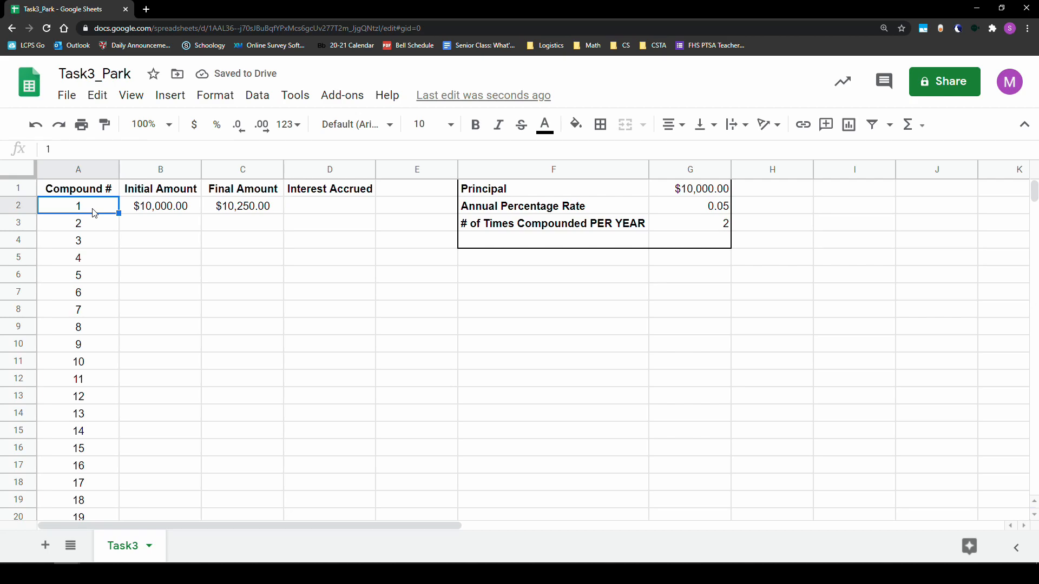
pyautogui.click(242, 210)
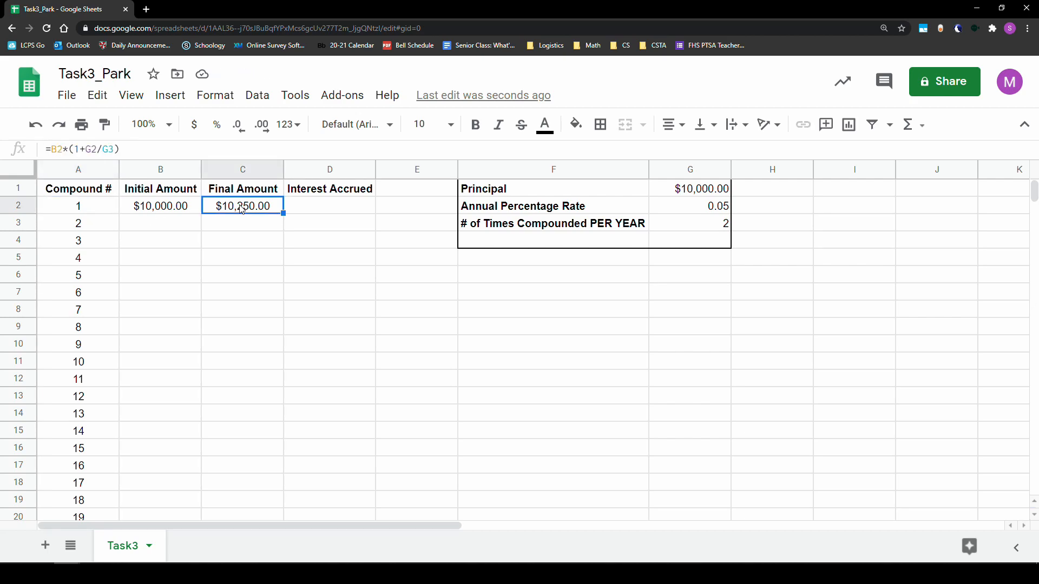
# Set the number of times compounded per year in G3 to 12 and check the first compound's Final Amount
pyautogui.click(723, 225)
pyautogui.write('12')
pyautogui.press('Return')
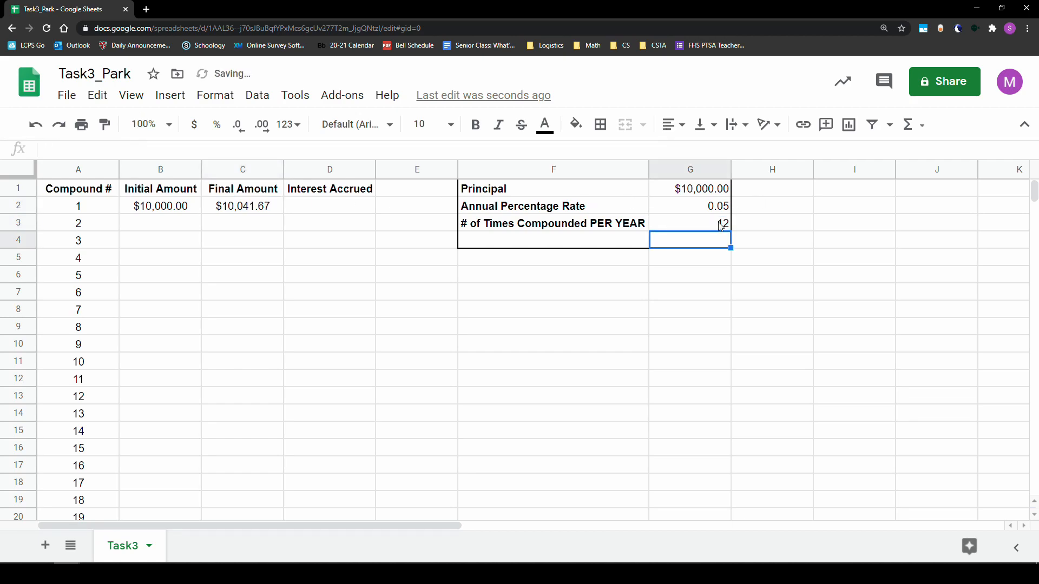
pyautogui.click(246, 209)
pyautogui.click(715, 226)
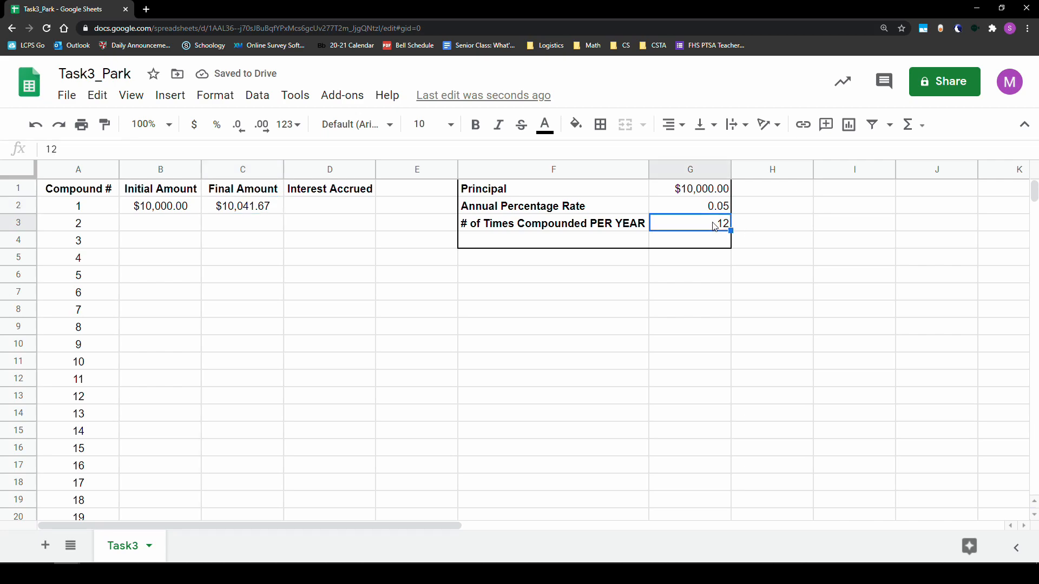
# Set the number of times compounded per year in G3 to 1 and review the references in the C2 formula
pyautogui.write('1')
pyautogui.press('Return')
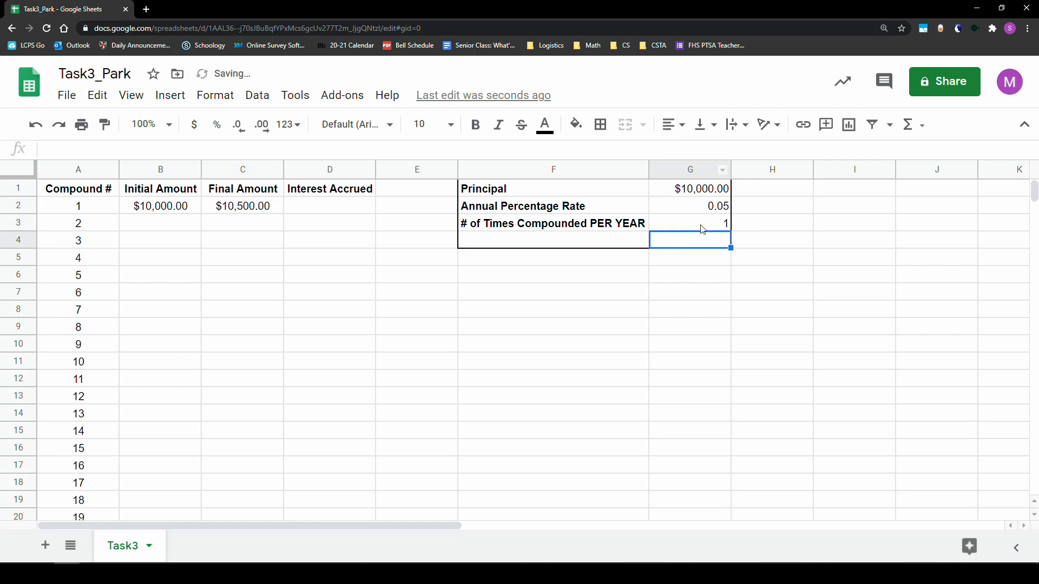
pyautogui.click(246, 209)
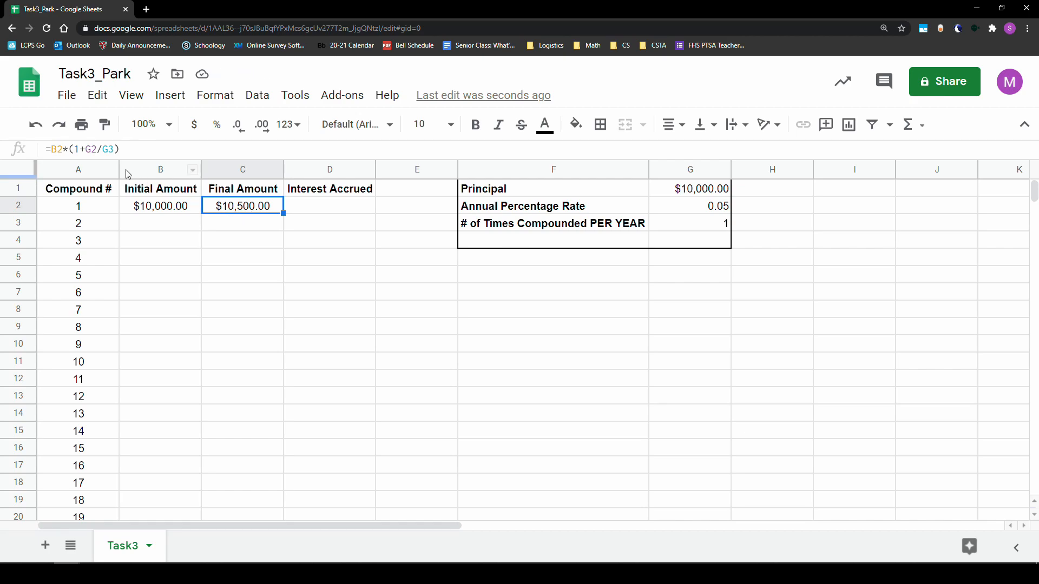
pyautogui.click(61, 149)
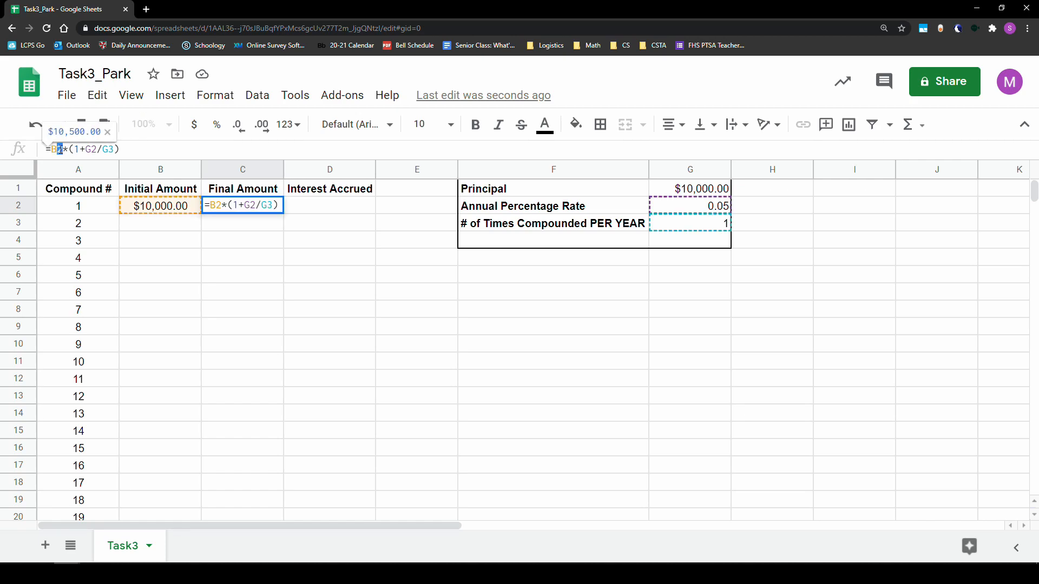
pyautogui.doubleClick(58, 148)
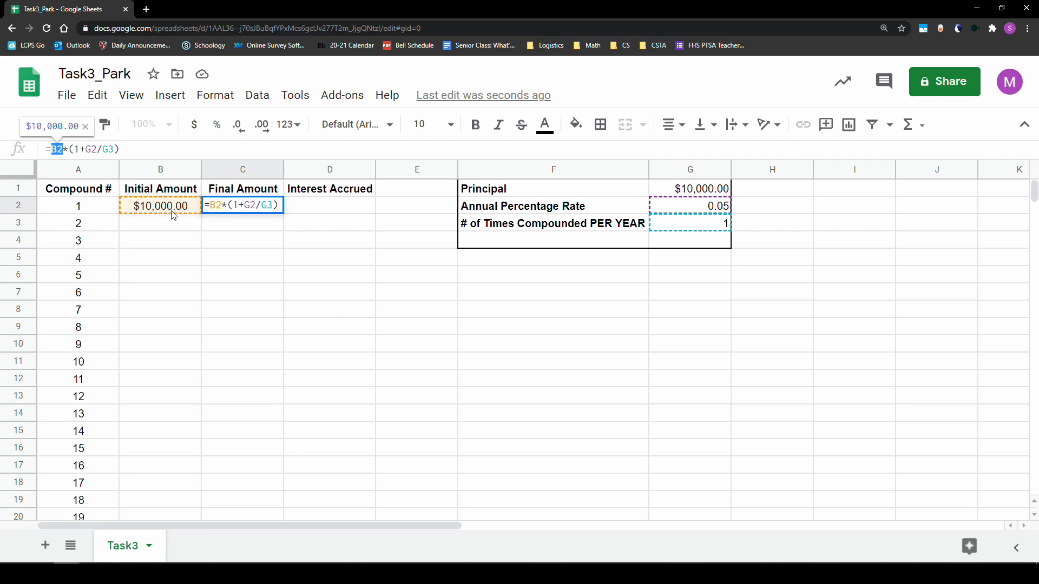
pyautogui.click(251, 206)
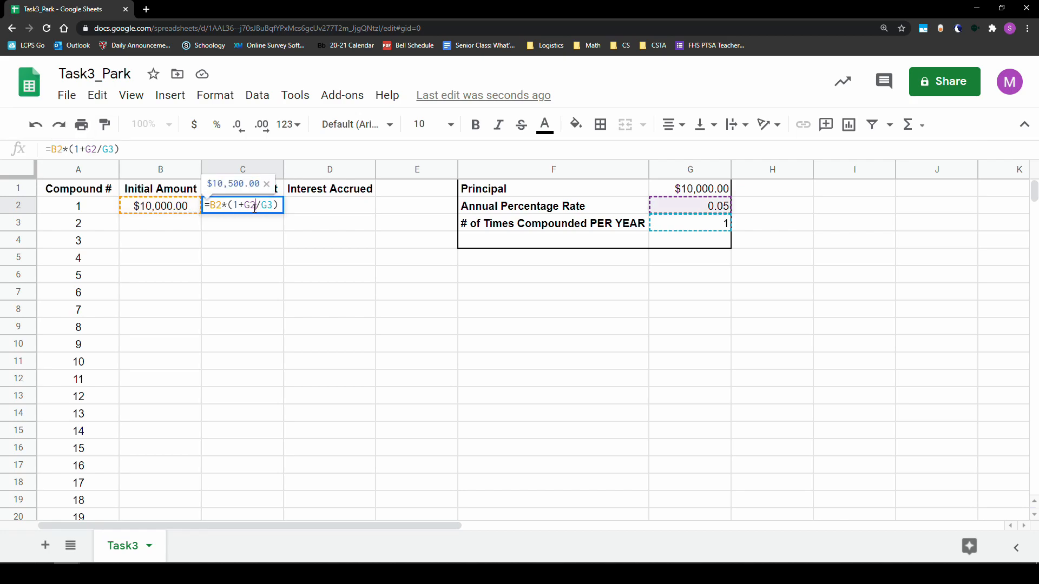
pyautogui.click(267, 206)
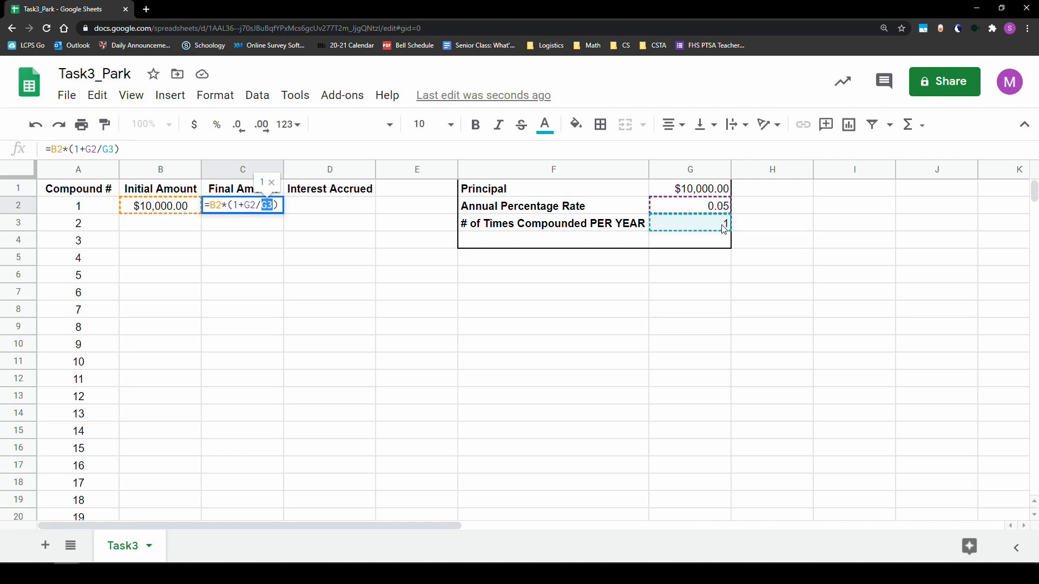
pyautogui.press('Escape')
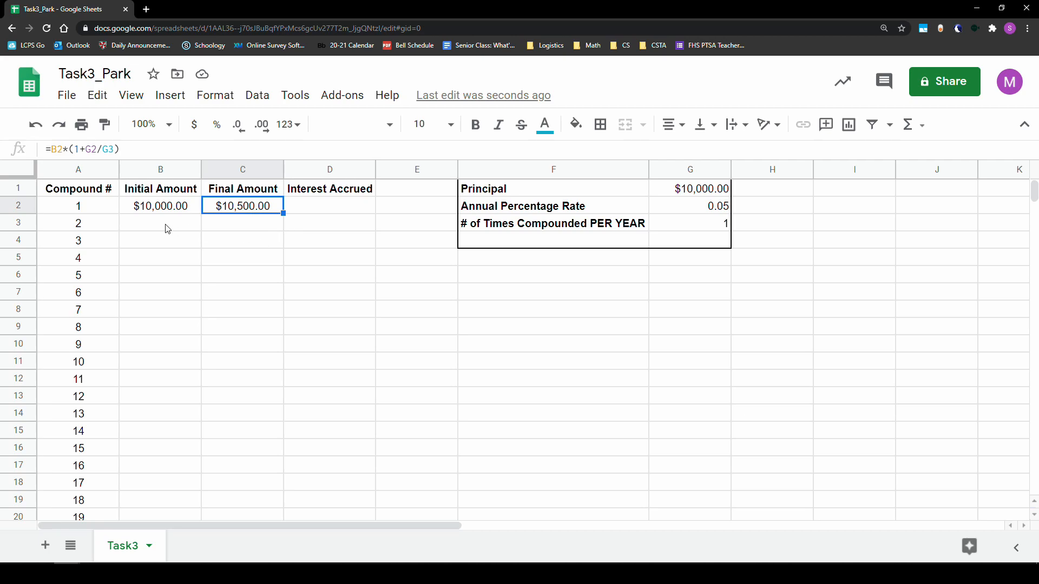
# Link the second compound's Initial Amount in B3 to the first compound's Final Amount with =C2
pyautogui.click(184, 229)
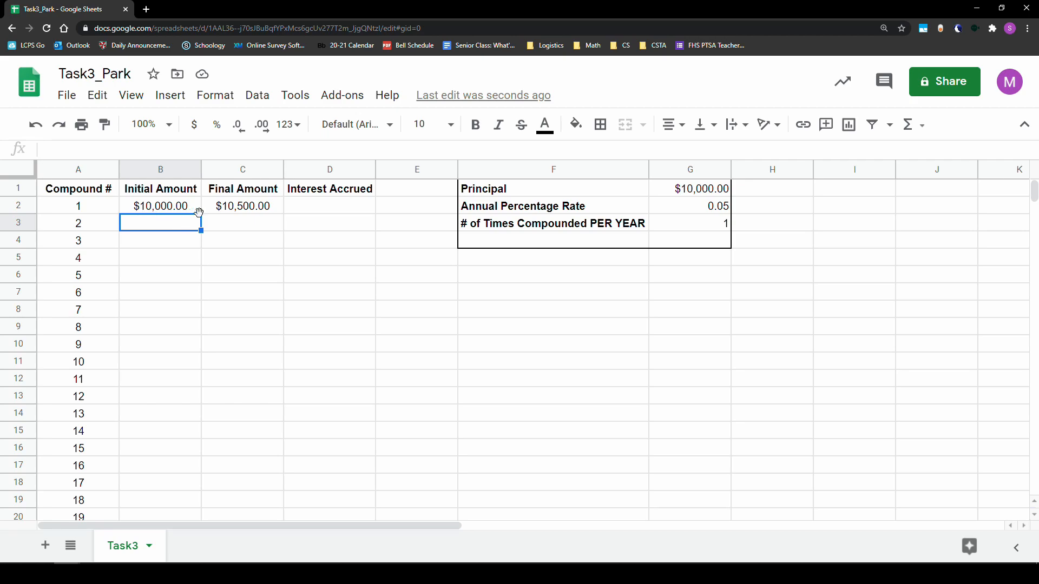
pyautogui.write('=')
pyautogui.click(233, 214)
pyautogui.press('Return')
# Try to fill the Final Amount formula from C2 down to C3
pyautogui.click(244, 226)
pyautogui.click(273, 213)
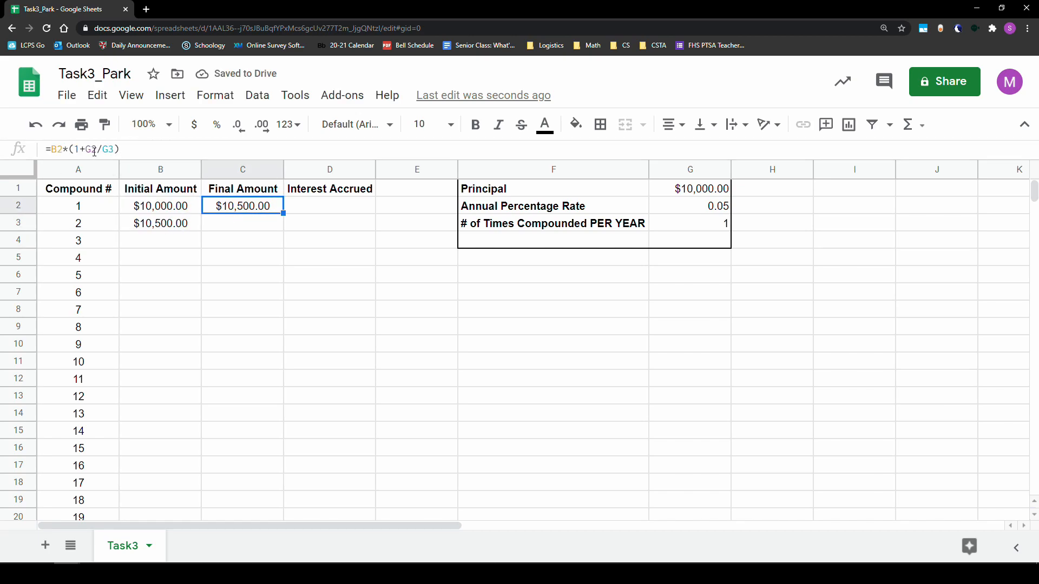
pyautogui.moveTo(285, 213); pyautogui.dragTo(289, 229)
pyautogui.click(259, 225)
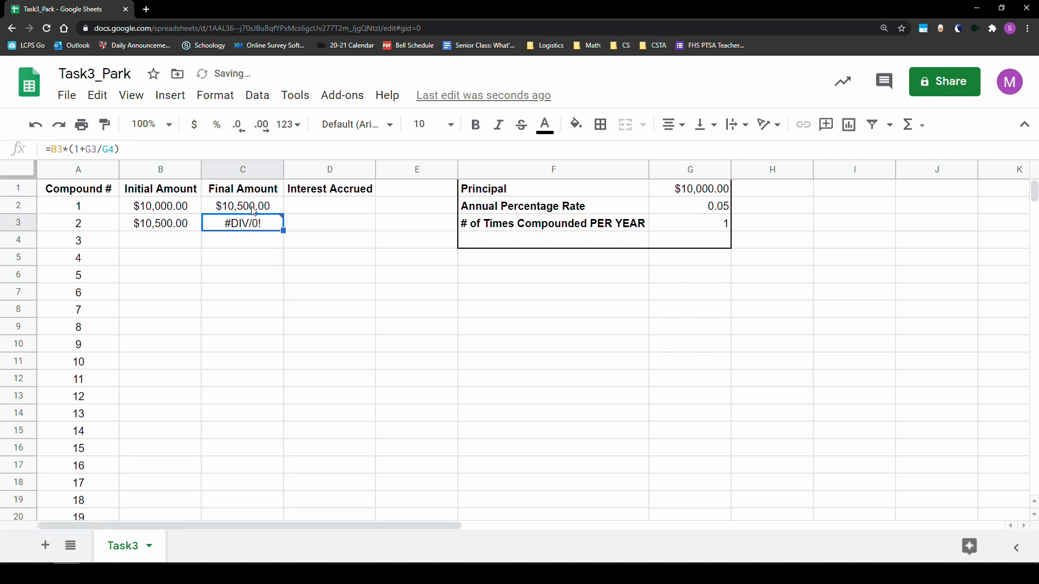
# Examine the original Final Amount formula in C2 and its rate and compounding references, leaving it as it is
pyautogui.click(253, 211)
pyautogui.moveTo(52, 150); pyautogui.dragTo(120, 151)
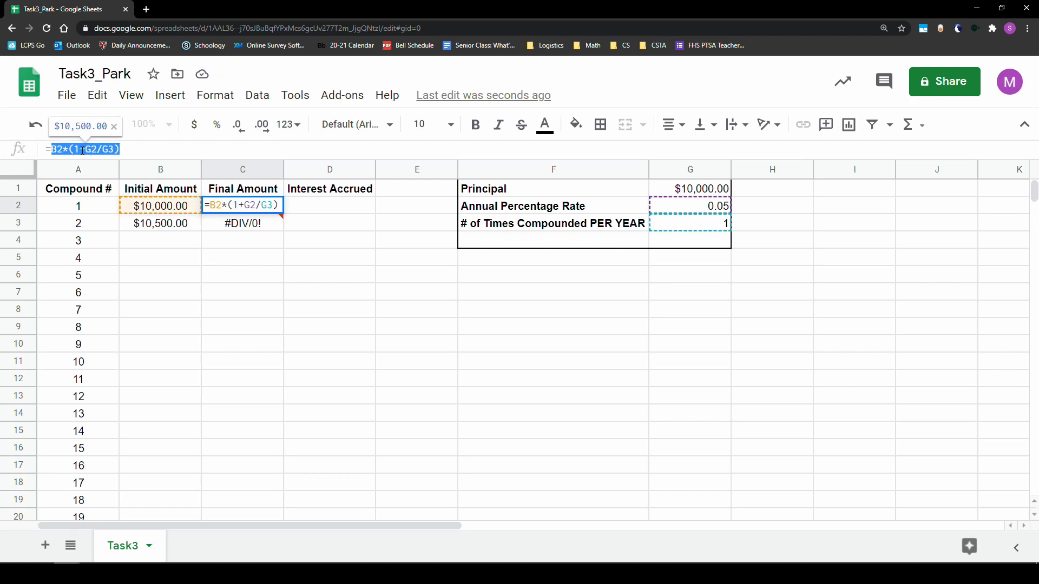
pyautogui.press('Return')
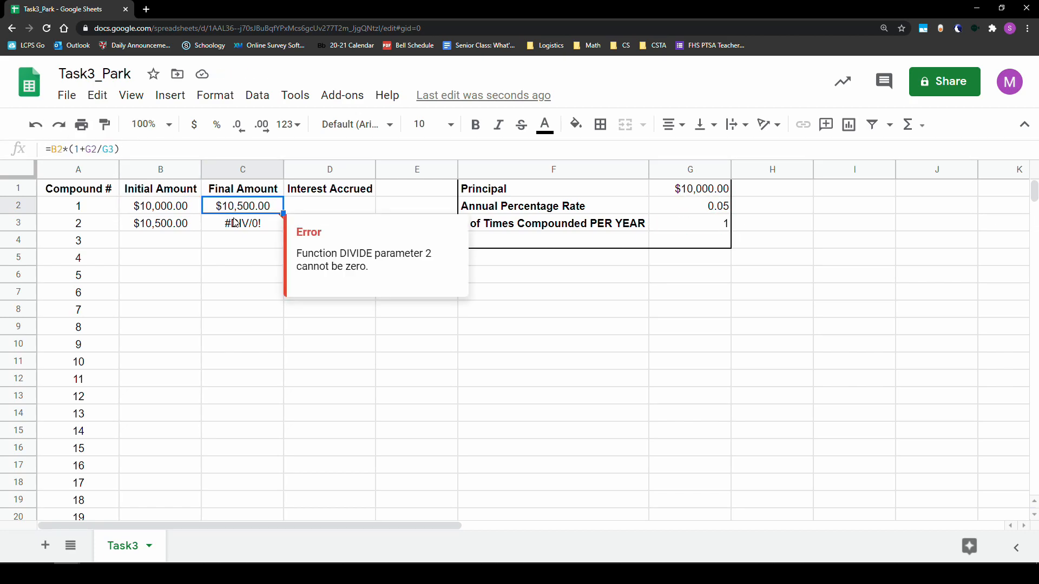
pyautogui.moveTo(63, 150); pyautogui.dragTo(111, 150)
pyautogui.click(92, 150)
pyautogui.press('Escape')
pyautogui.moveTo(88, 206); pyautogui.dragTo(179, 226)
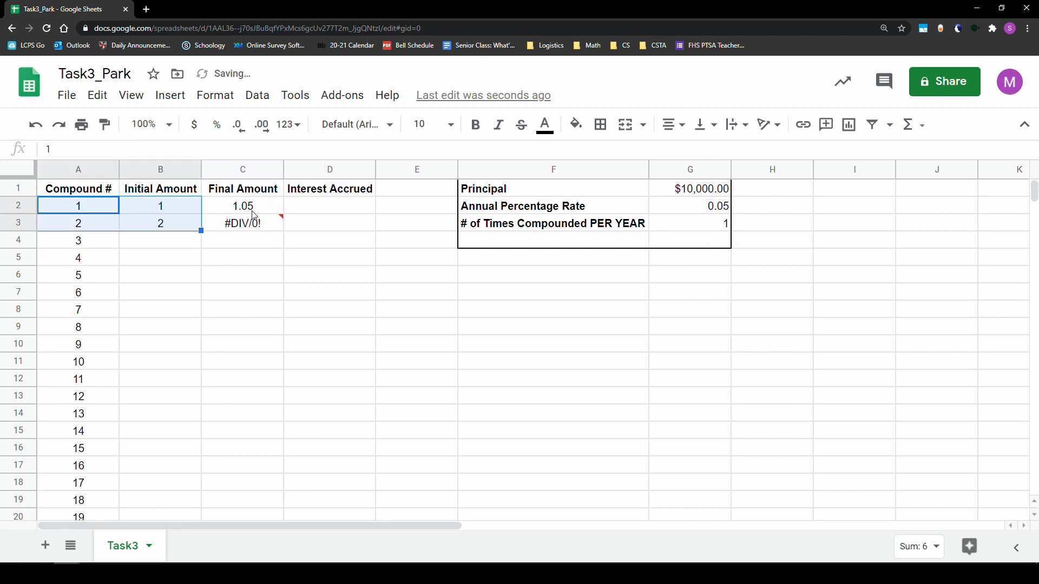
pyautogui.hotkey('ctrl', 'z')
pyautogui.click(254, 210)
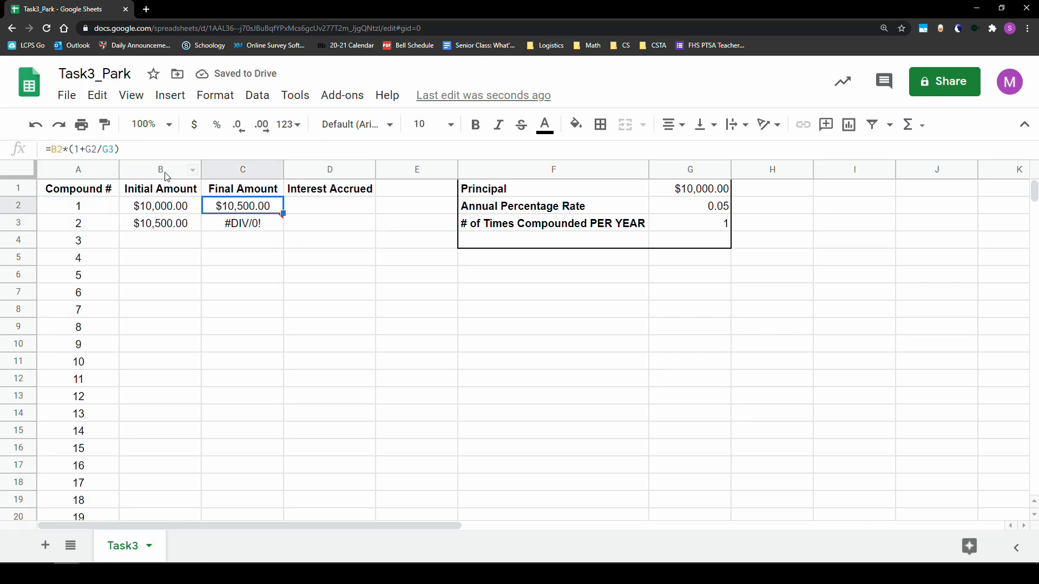
# Examine the shifted cell references in the copied C3 formula and clear that cell
pyautogui.click(239, 225)
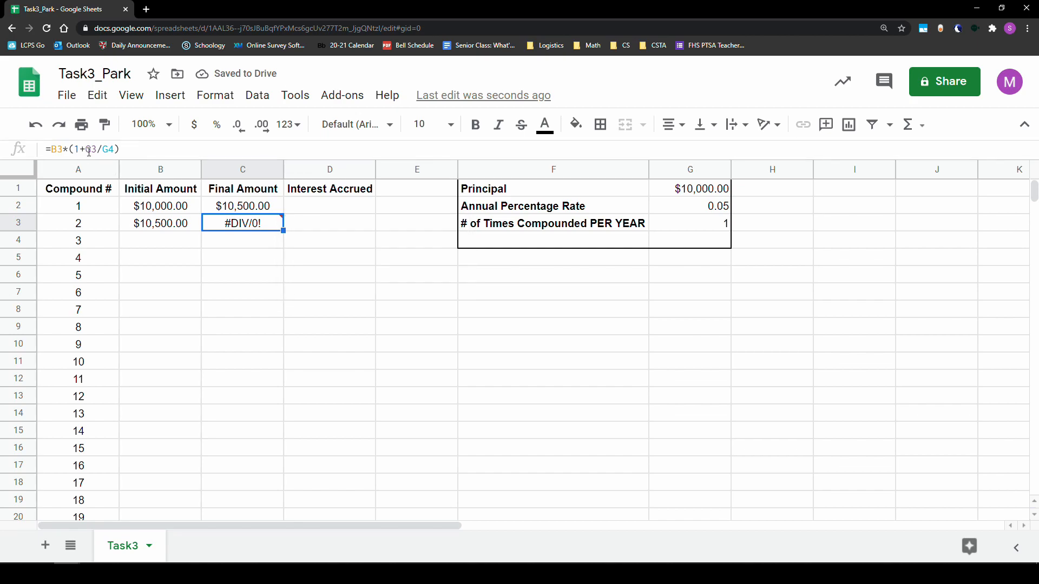
pyautogui.doubleClick(231, 226)
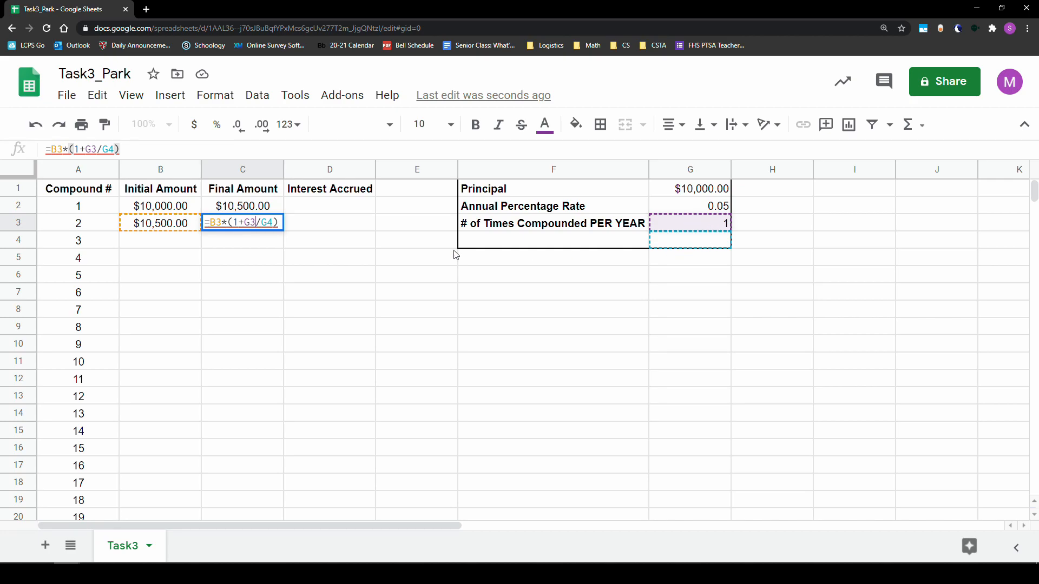
pyautogui.click(256, 219)
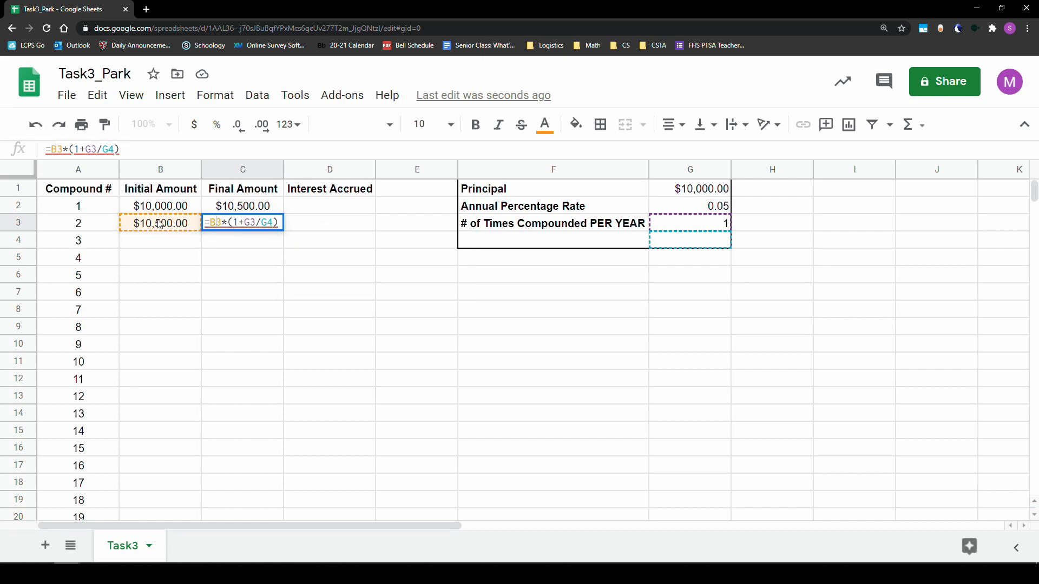
pyautogui.press('Escape')
pyautogui.press('Delete')
# Review the B2 reference in the C2 formula and the formula behind the second compound's Initial Amount in B3
pyautogui.click(256, 208)
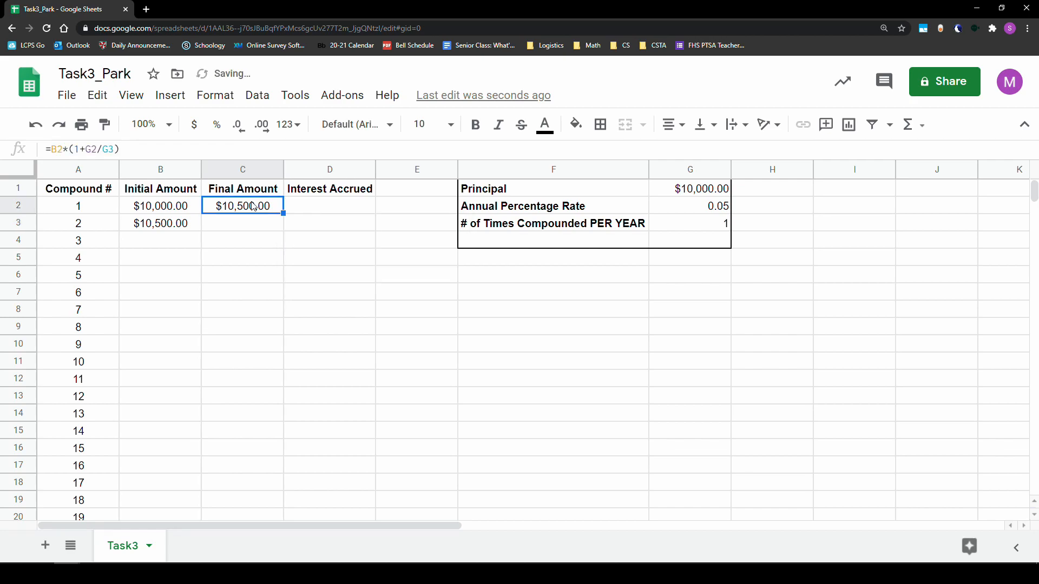
pyautogui.click(62, 150)
pyautogui.doubleClick(53, 150)
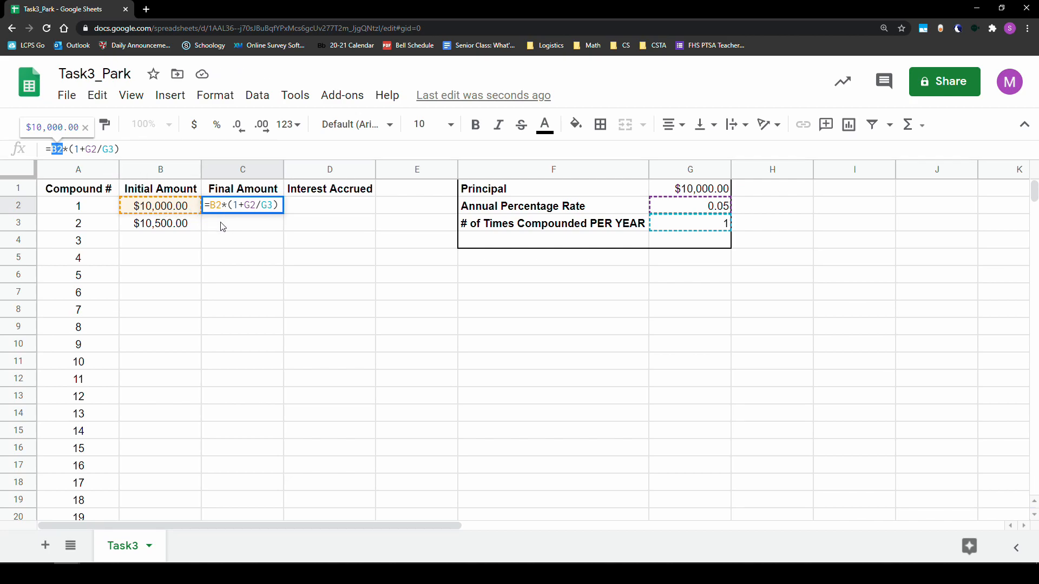
pyautogui.press('Return')
pyautogui.click(162, 221)
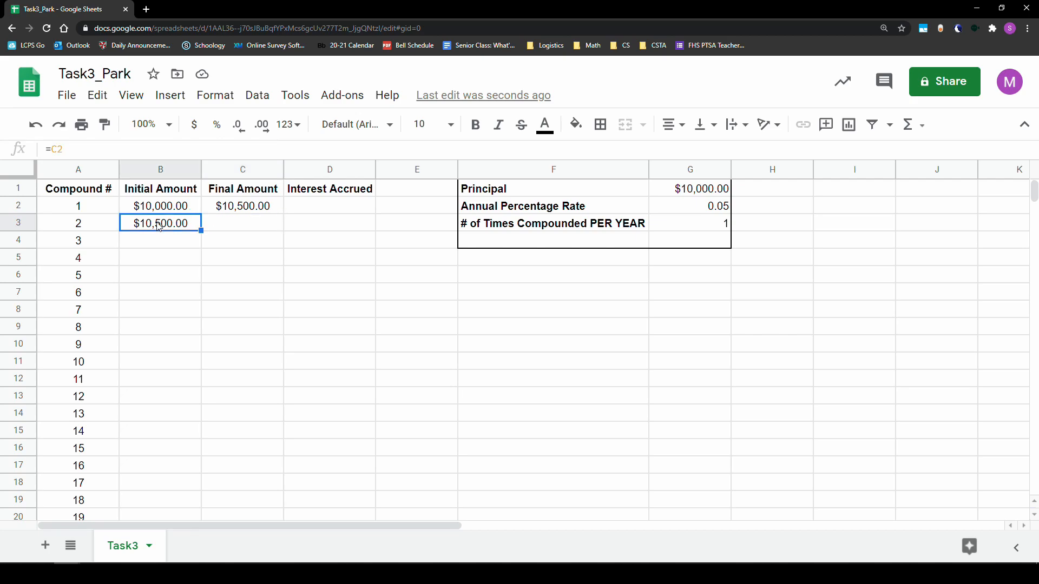
pyautogui.click(219, 242)
pyautogui.click(179, 242)
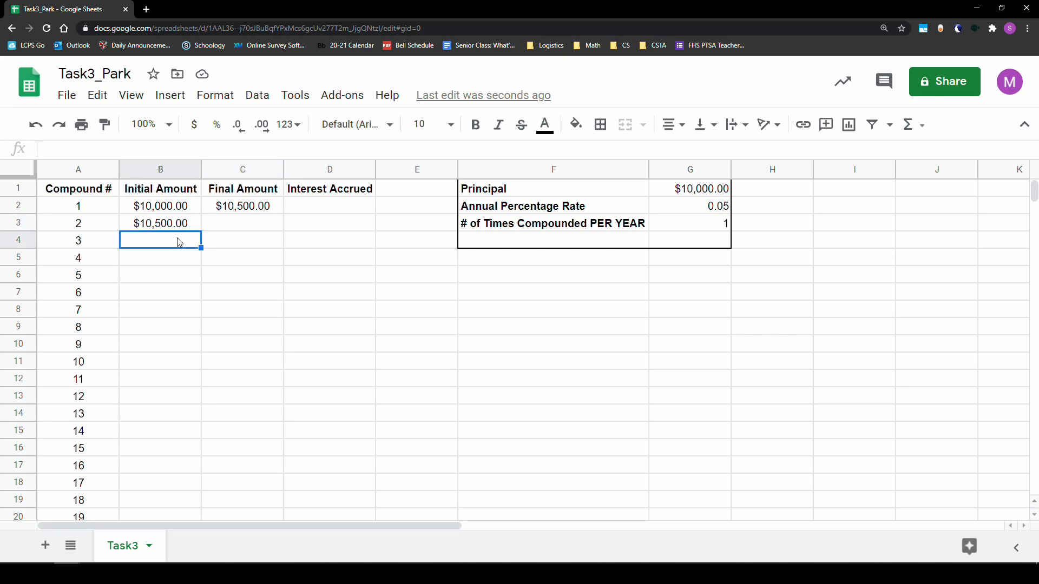
pyautogui.click(223, 257)
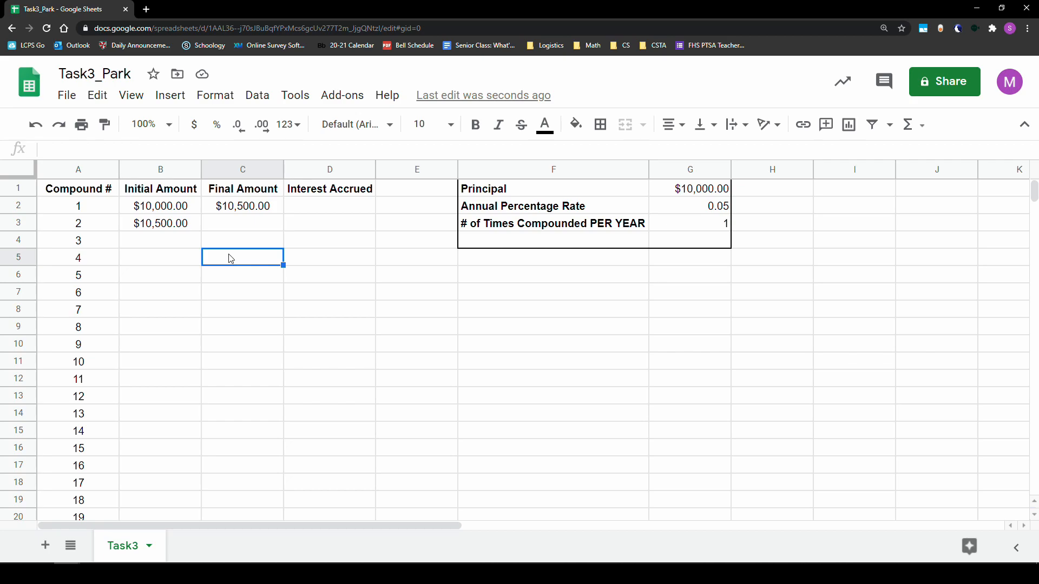
# Make the rate and compounding references in C2 absolute so the formula reads =B2*(1+$G$2/$G$3)
pyautogui.click(239, 188)
pyautogui.click(230, 205)
pyautogui.doubleClick(263, 208)
pyautogui.click(247, 208)
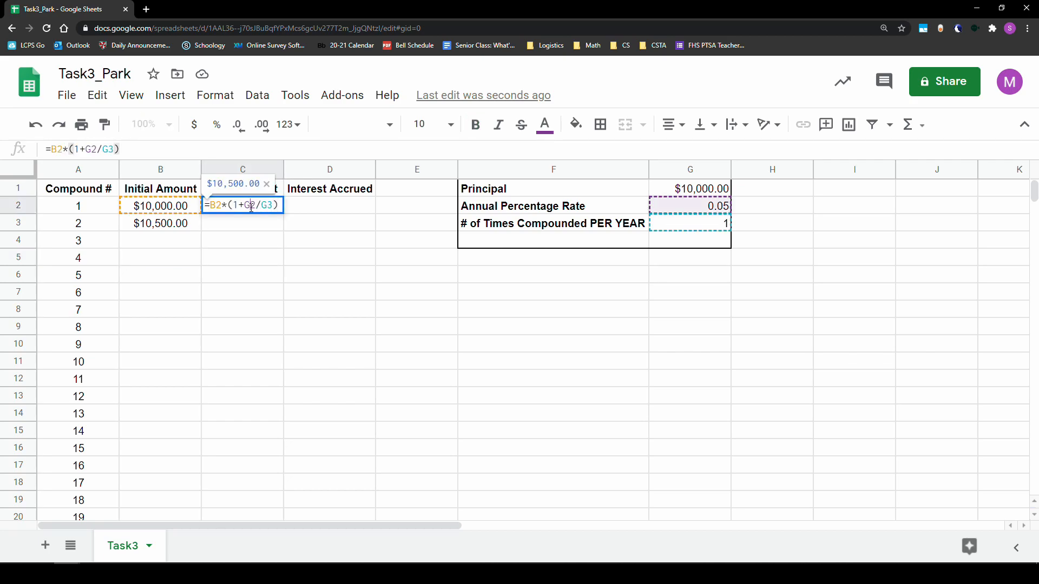
pyautogui.click(264, 207)
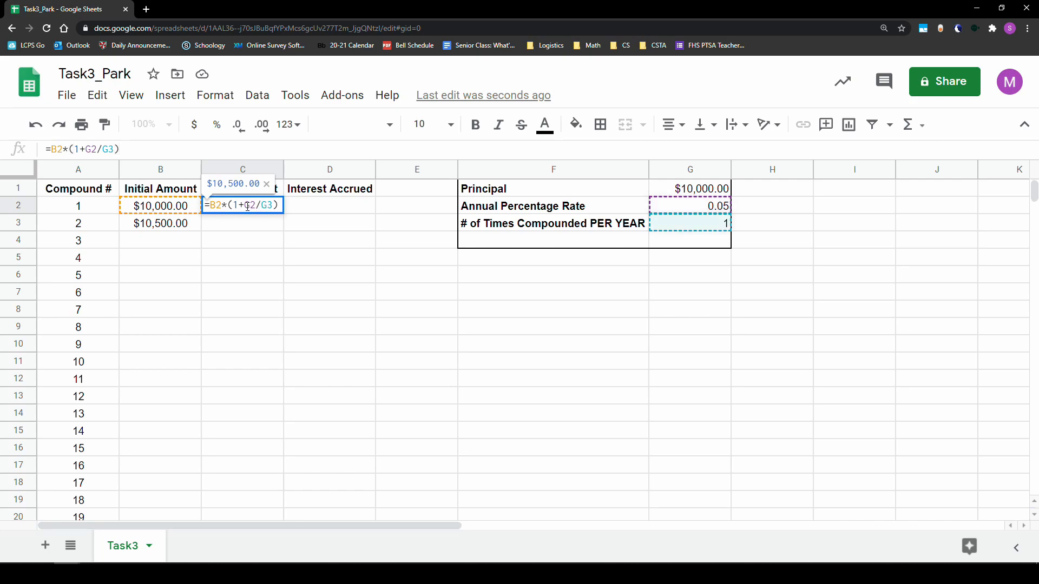
pyautogui.click(248, 206)
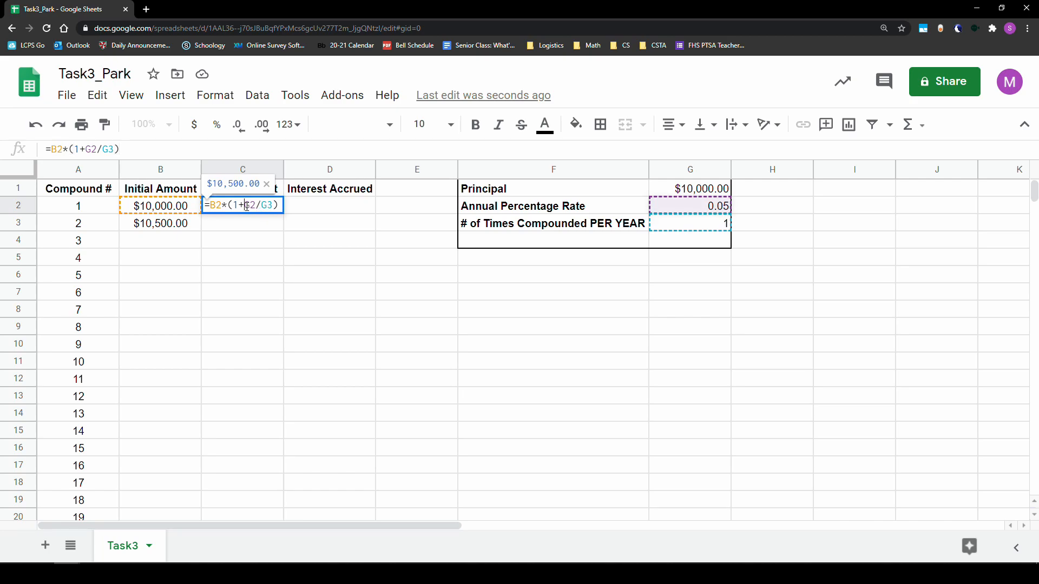
pyautogui.write('$')
pyautogui.press('Right')
pyautogui.write('$')
pyautogui.press('Right')
pyautogui.press('Right')
pyautogui.write('$')
pyautogui.press('Right')
pyautogui.write('$')
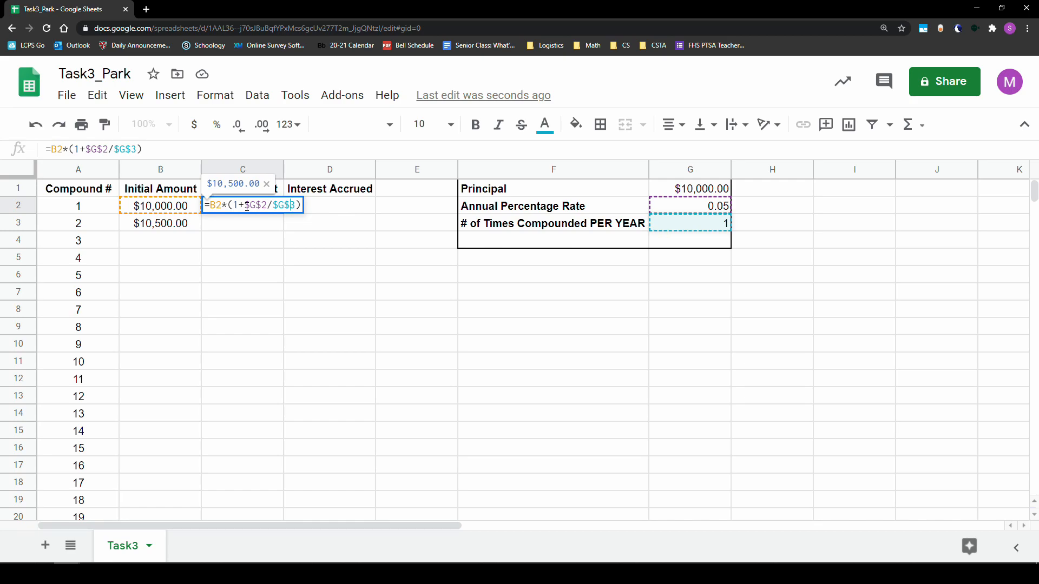
pyautogui.press('Return')
# Fill the Final Amount formula from C2 down to C3 and check the references in the copied formula
pyautogui.click(248, 211)
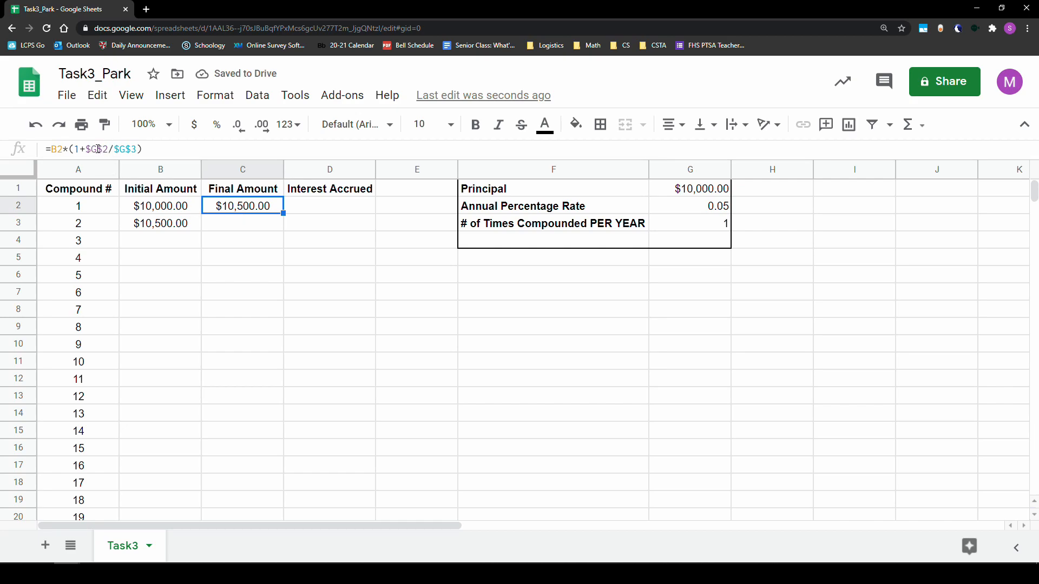
pyautogui.moveTo(284, 213); pyautogui.dragTo(286, 226)
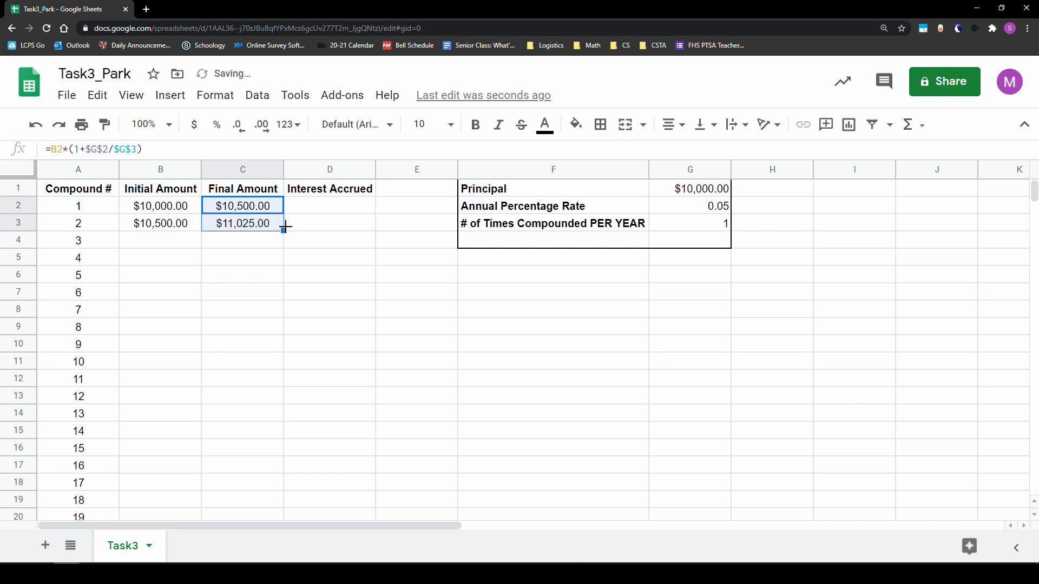
pyautogui.doubleClick(216, 222)
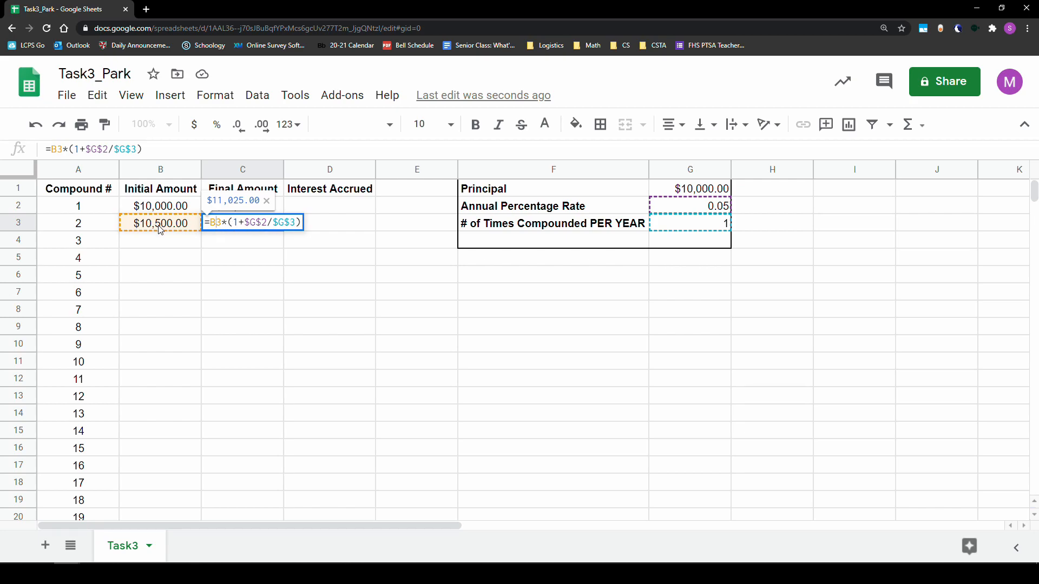
pyautogui.press('Return')
pyautogui.click(244, 224)
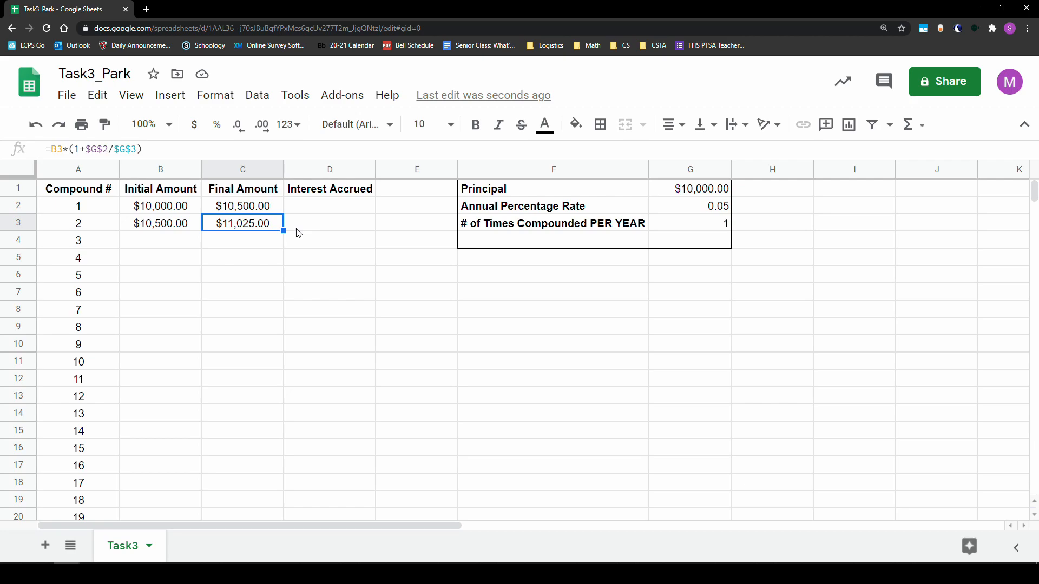
# Fill the Initial Amount formula from B3 down the column and check the copied formulas in B5, B6 and B7
pyautogui.click(109, 226)
pyautogui.click(244, 229)
pyautogui.click(157, 227)
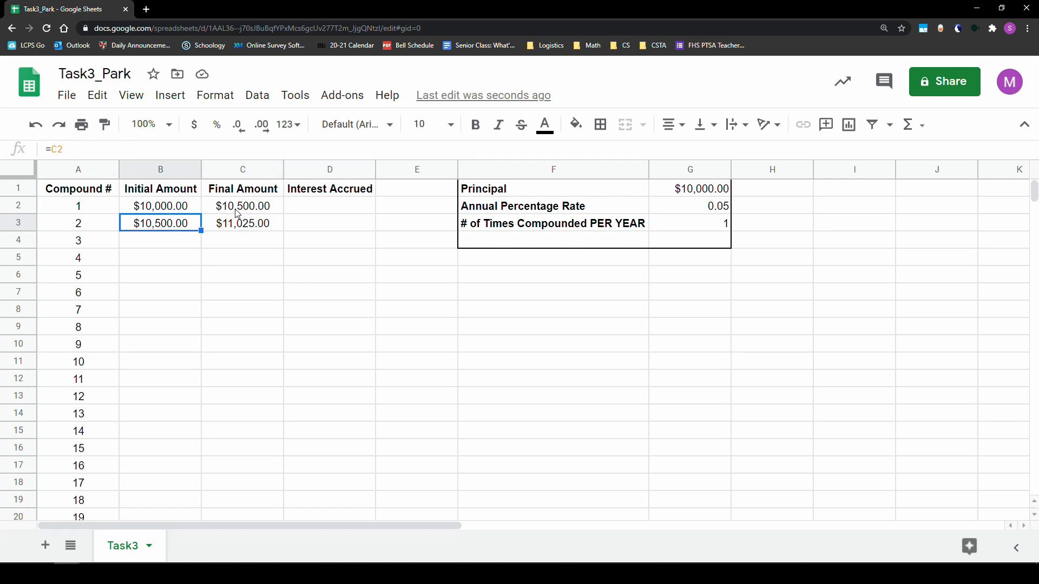
pyautogui.moveTo(197, 230); pyautogui.dragTo(177, 454)
pyautogui.scroll(5, 248, 309)
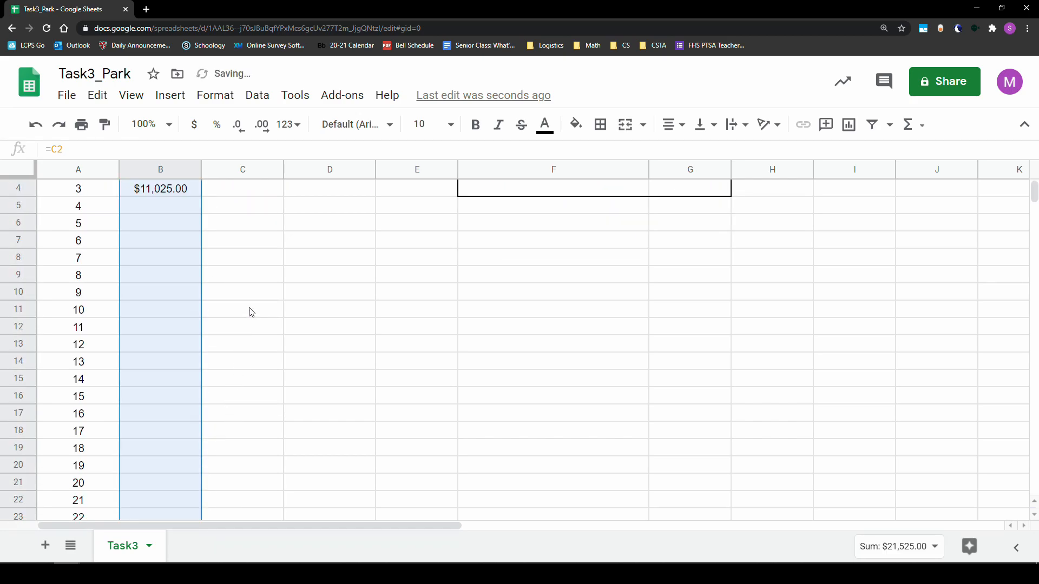
pyautogui.click(183, 258)
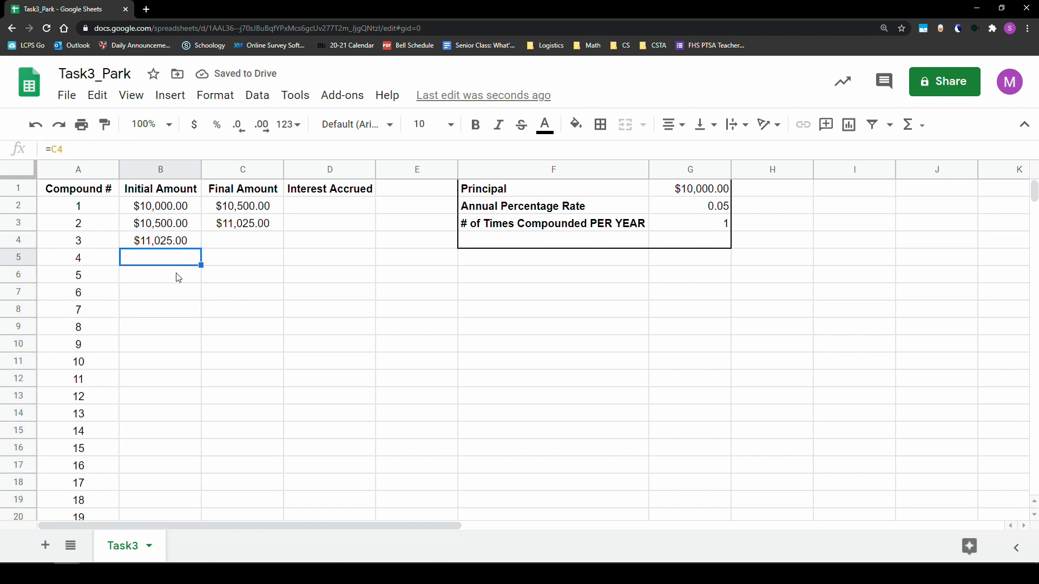
pyautogui.click(179, 276)
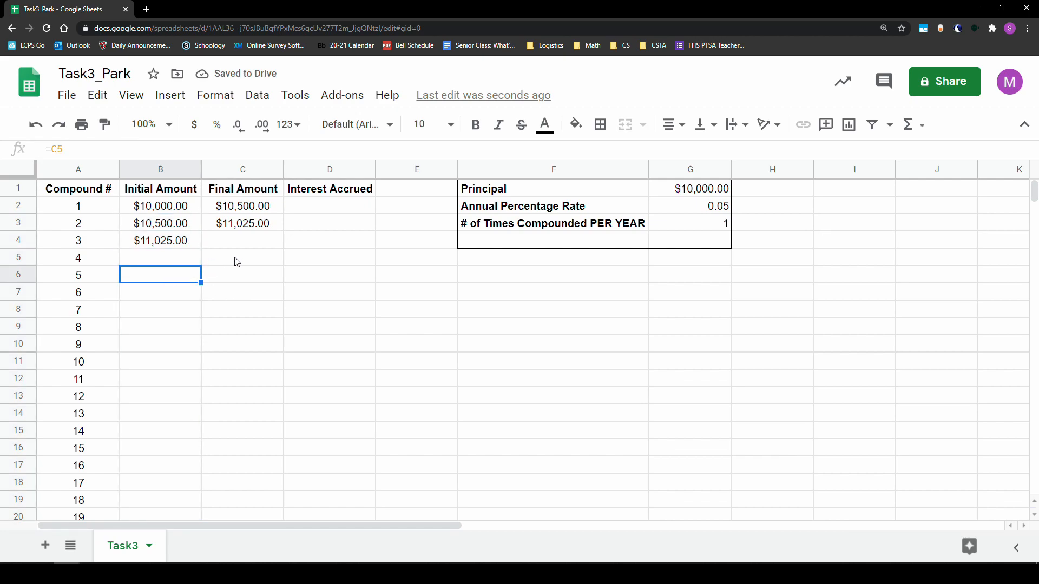
pyautogui.click(175, 300)
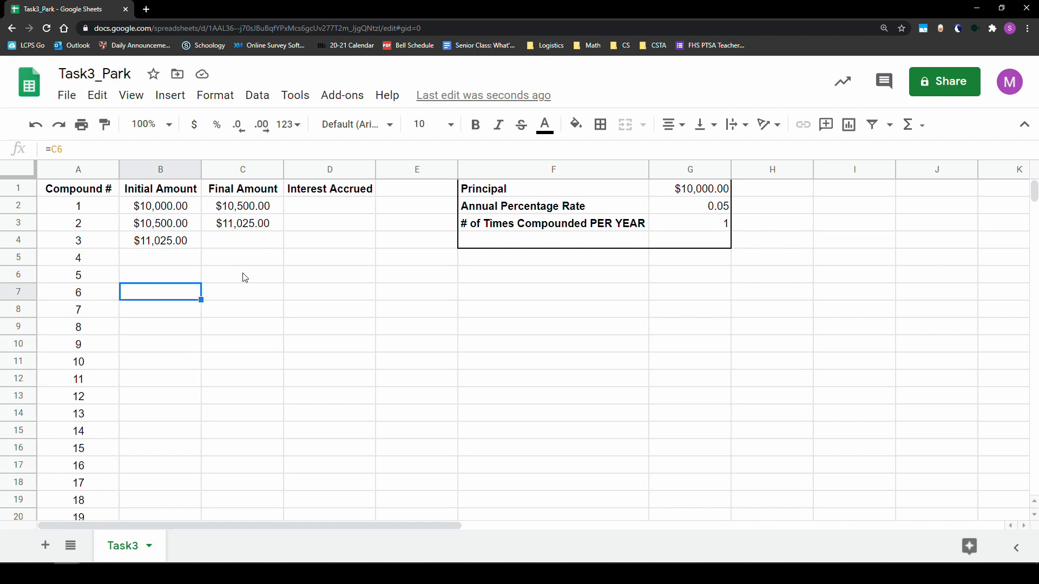
# Fill the Final Amount formula from C3 down to C31 and check the copied formulas in C3, C4 and C5
pyautogui.click(244, 225)
pyautogui.moveTo(283, 231); pyautogui.dragTo(252, 299)
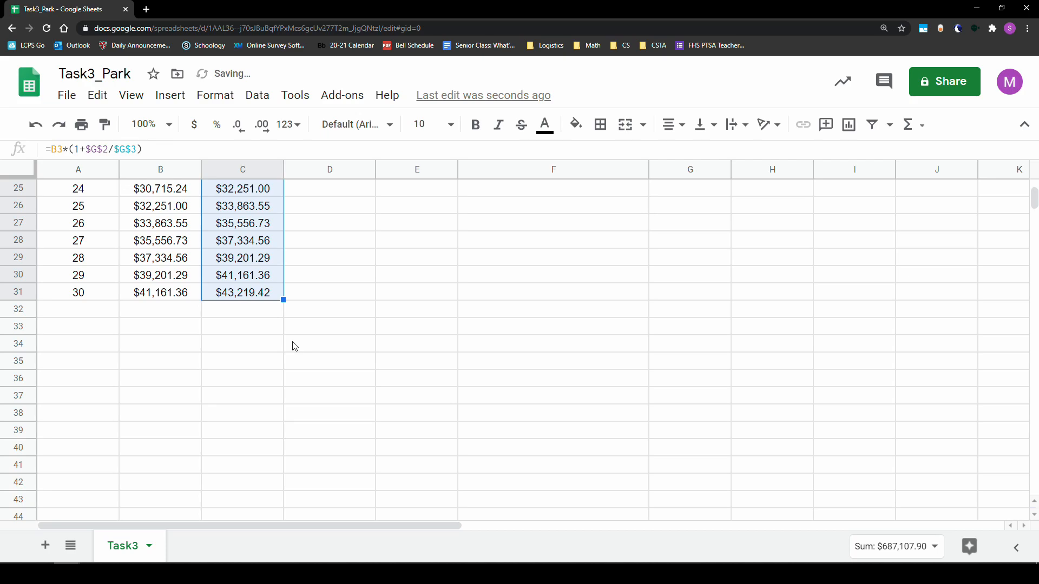
pyautogui.scroll(10, 295, 346)
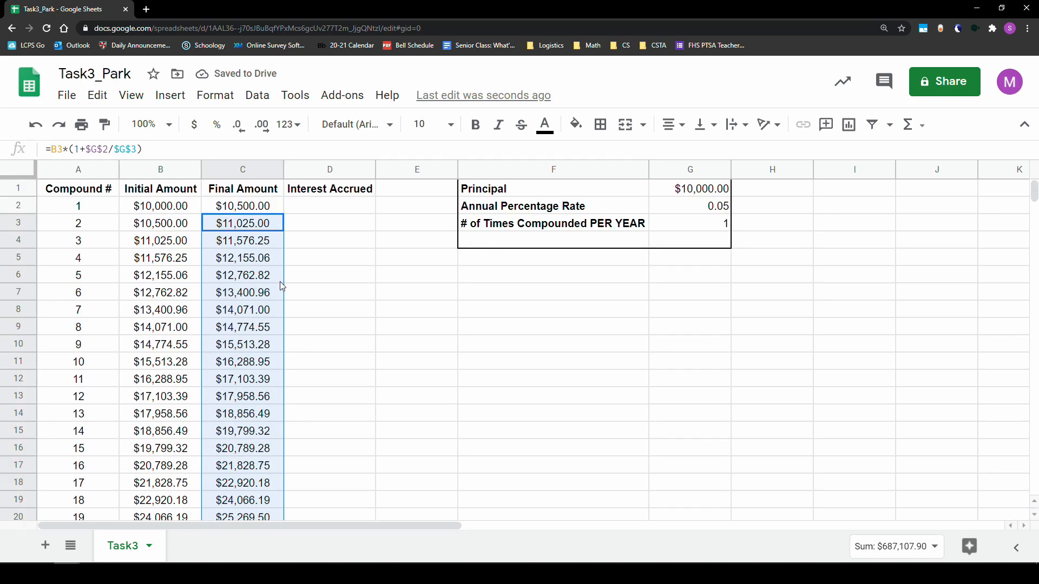
pyautogui.click(263, 225)
pyautogui.click(251, 245)
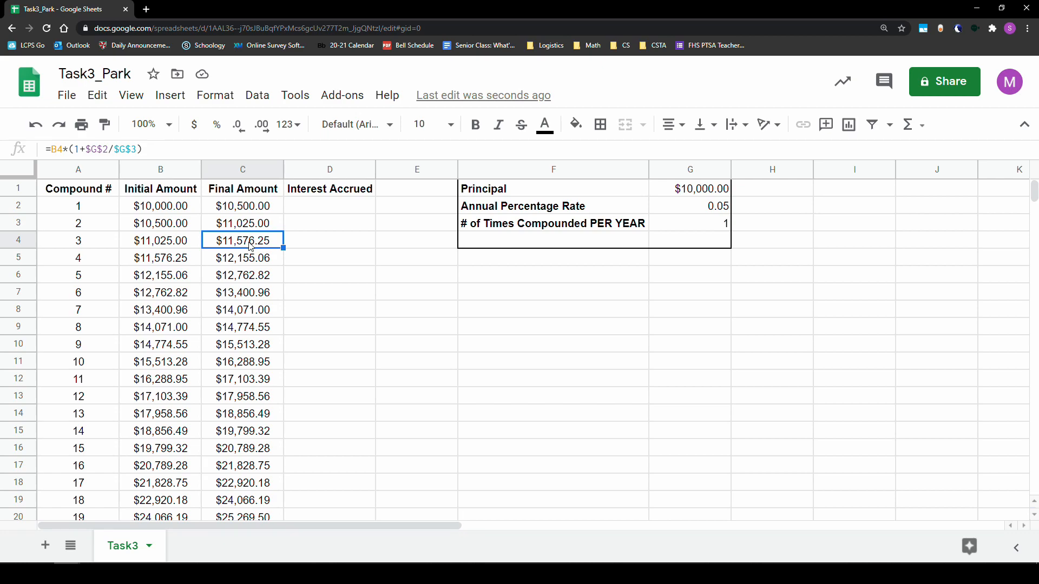
pyautogui.click(261, 262)
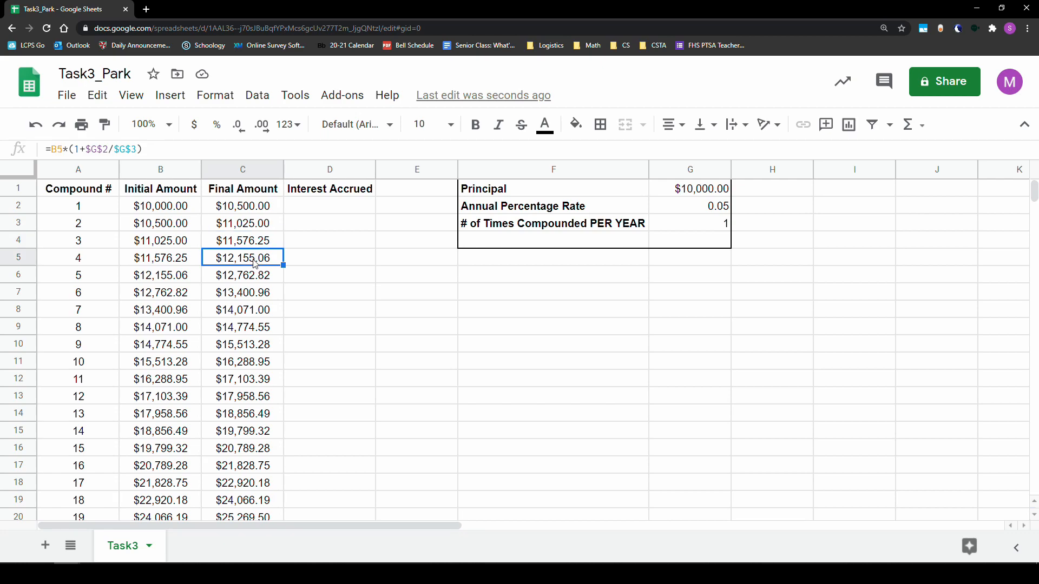
# Review the first compound numbers and the Final Amount formulas in C2 through C8
pyautogui.moveTo(79, 208); pyautogui.dragTo(89, 283)
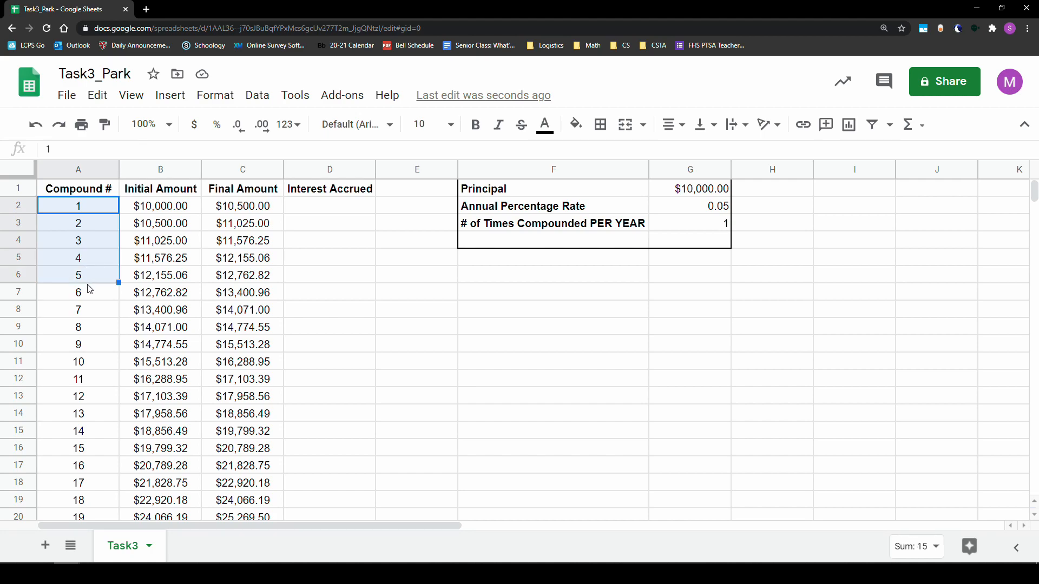
pyautogui.click(104, 214)
pyautogui.click(248, 207)
pyautogui.click(255, 231)
pyautogui.click(258, 243)
pyautogui.click(256, 259)
pyautogui.click(255, 281)
pyautogui.click(253, 300)
pyautogui.click(253, 317)
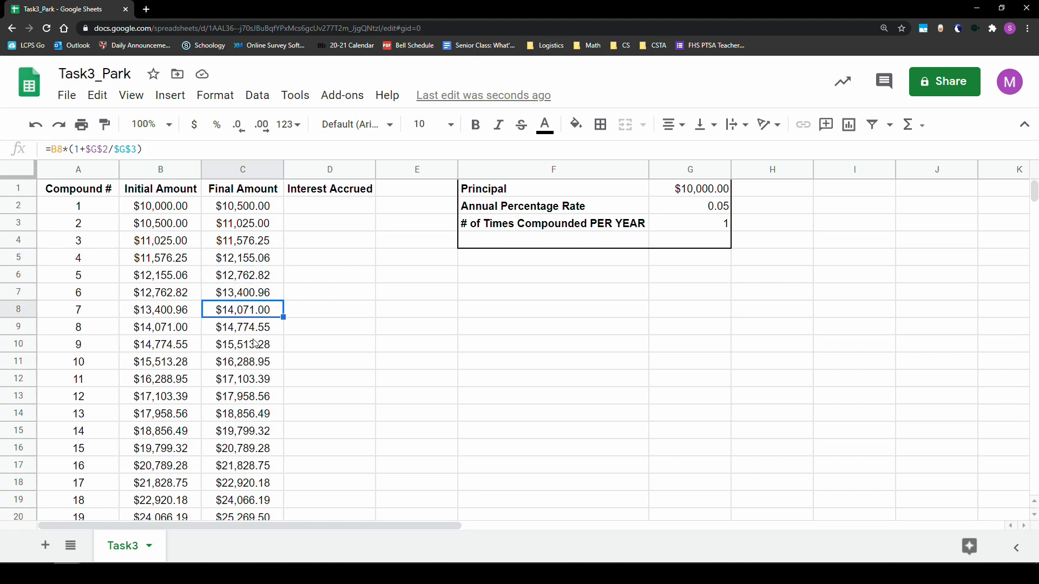
pyautogui.scroll(-3, 252, 368)
pyautogui.scroll(3, 247, 380)
# Check the starting Initial Amount formula in B2 and the Final Amount of the last compound in C31
pyautogui.click(170, 212)
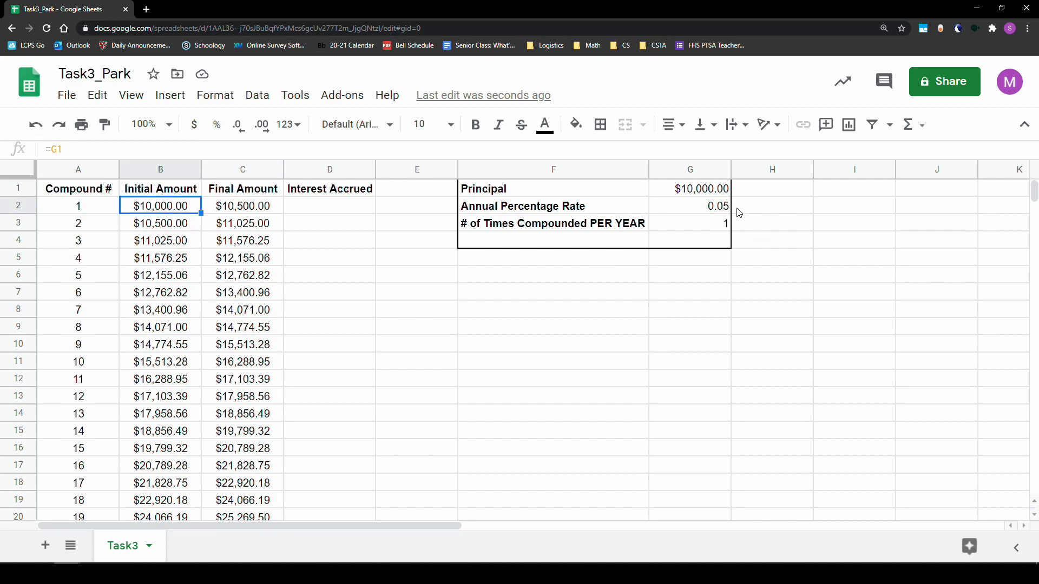
pyautogui.scroll(-5, 347, 325)
pyautogui.click(259, 450)
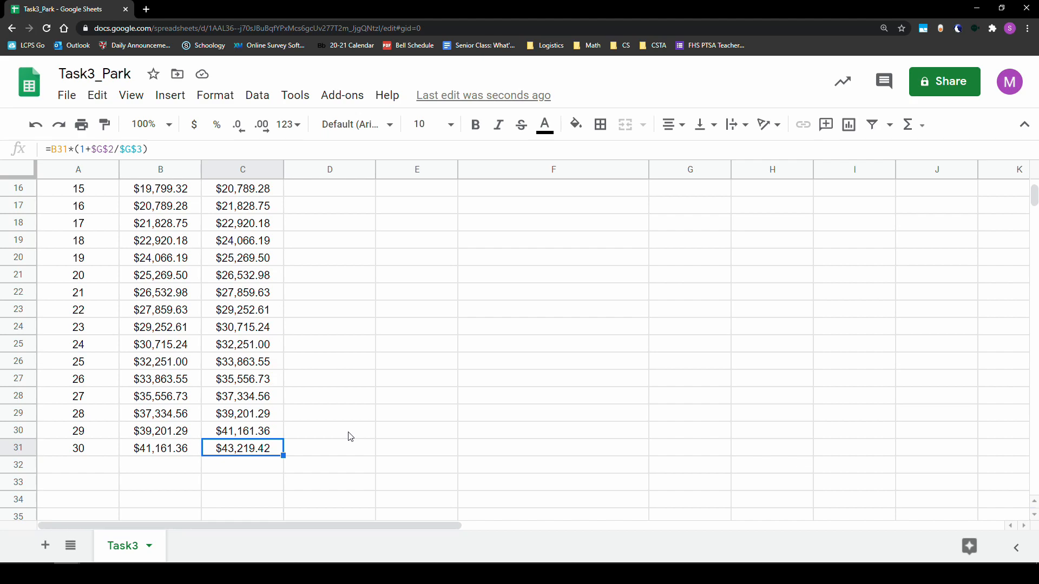
pyautogui.scroll(5, 350, 437)
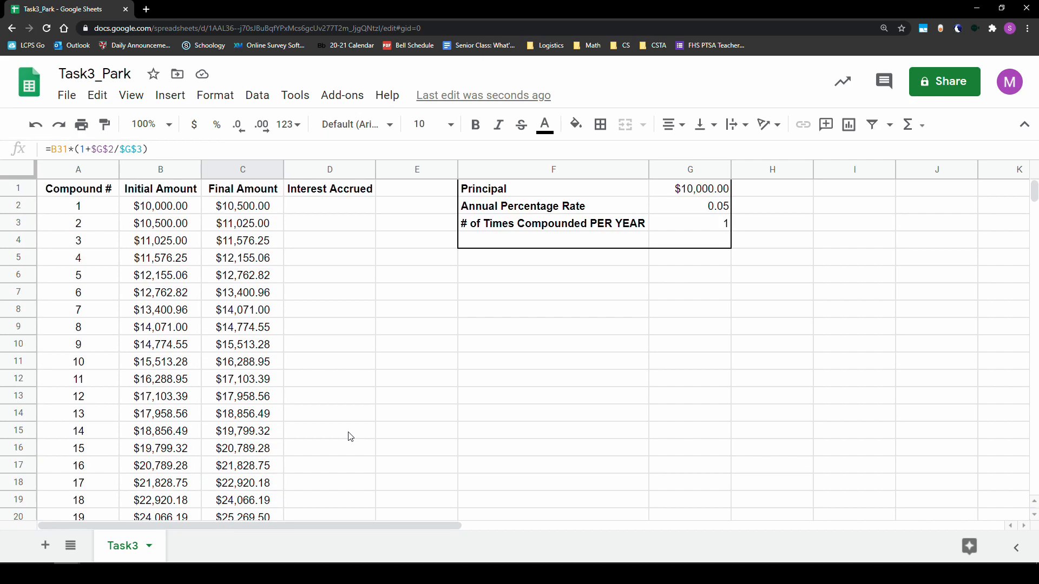
# Enter the formula =C2-B2 in D2 to calculate the first compound's Interest Accrued
pyautogui.click(331, 212)
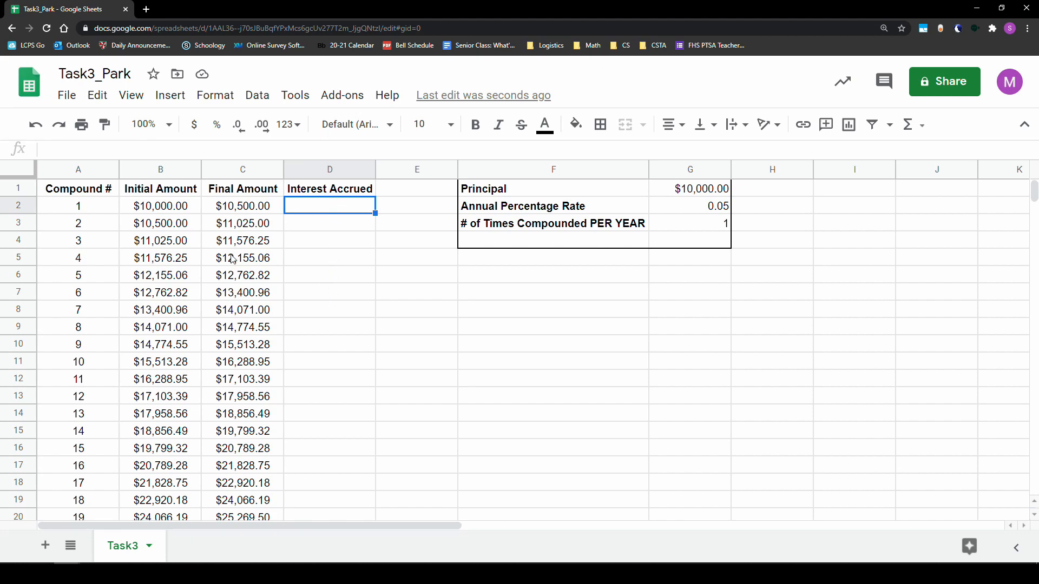
pyautogui.write('=')
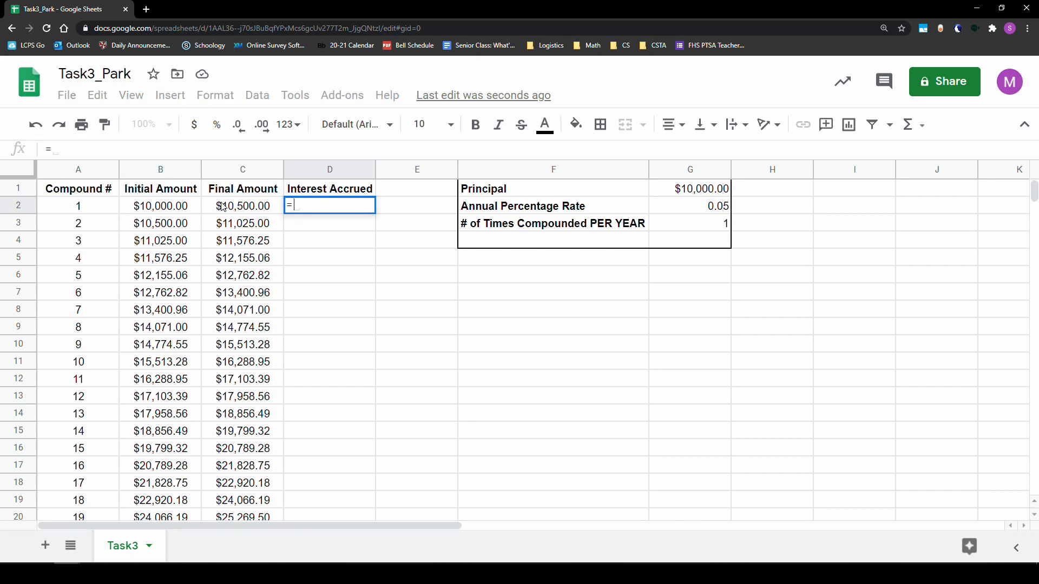
pyautogui.click(246, 206)
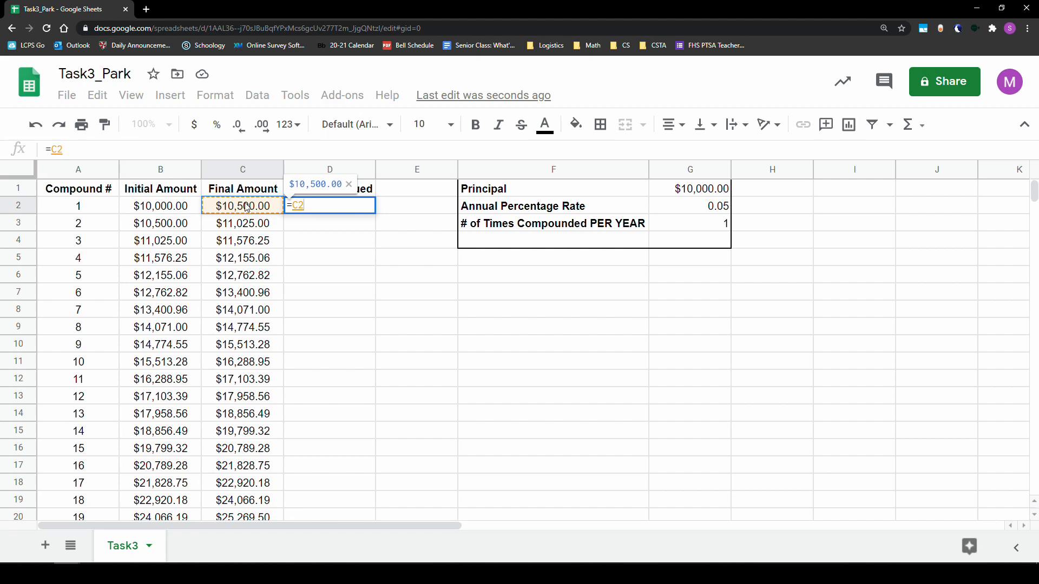
pyautogui.write('-')
pyautogui.click(173, 211)
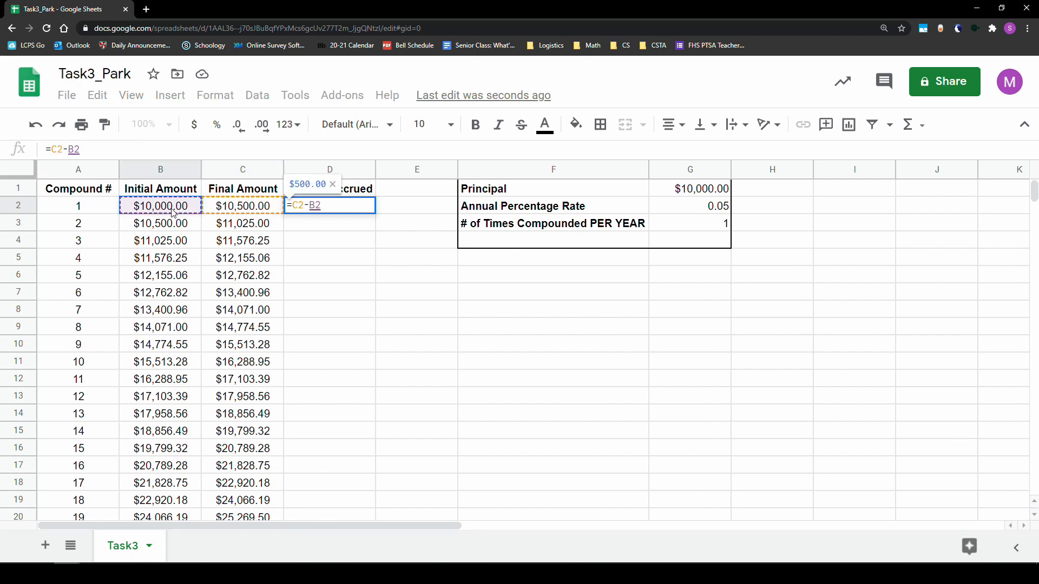
pyautogui.press('Return')
pyautogui.press('Up')
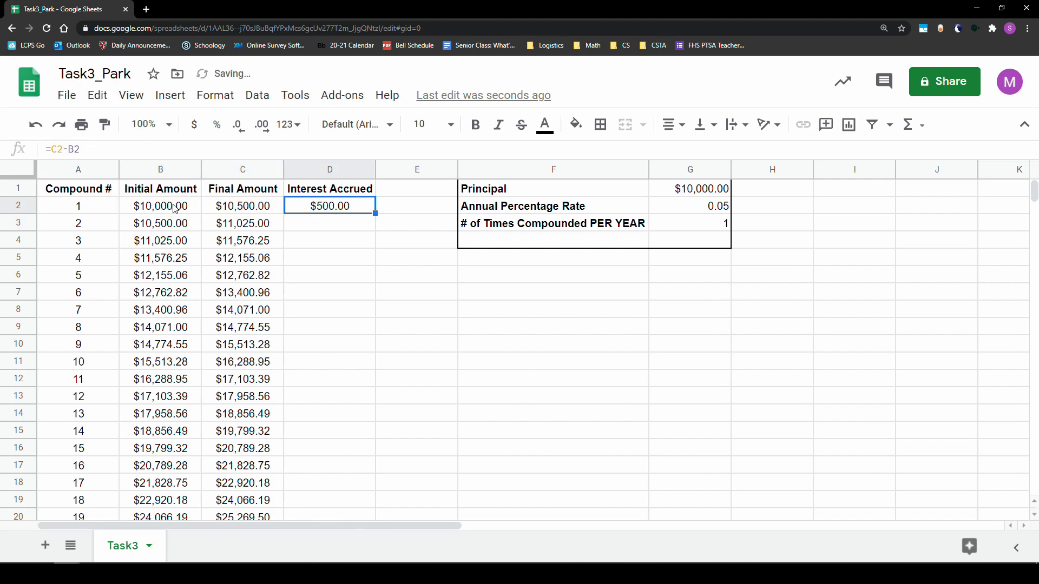
# Fill the Interest Accrued formula from D2 down to D7 and check the copied formulas in D3 through D7
pyautogui.moveTo(373, 215); pyautogui.dragTo(380, 295)
pyautogui.click(348, 222)
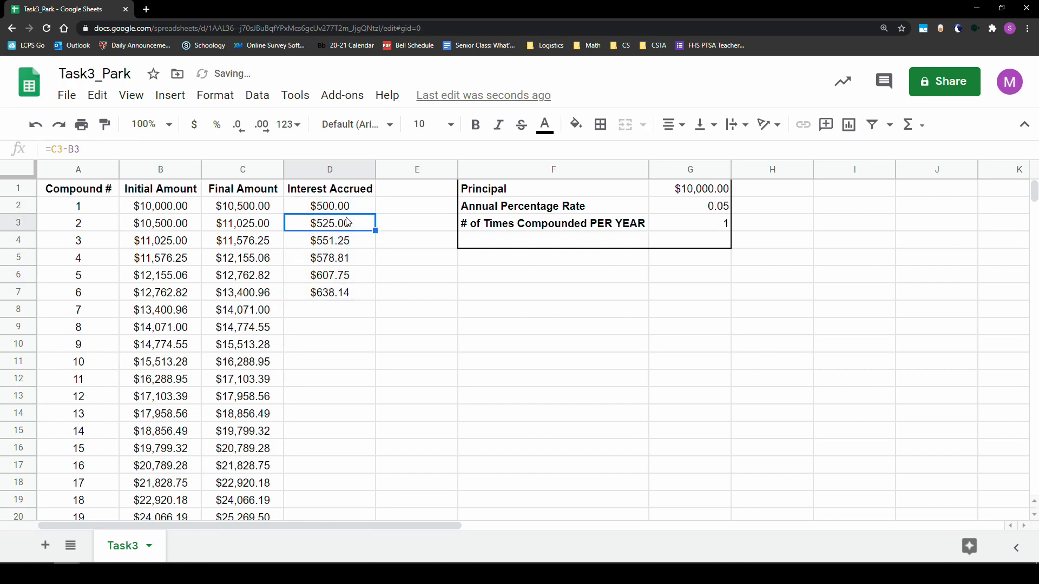
pyautogui.click(357, 244)
pyautogui.click(358, 264)
pyautogui.click(357, 277)
pyautogui.click(355, 294)
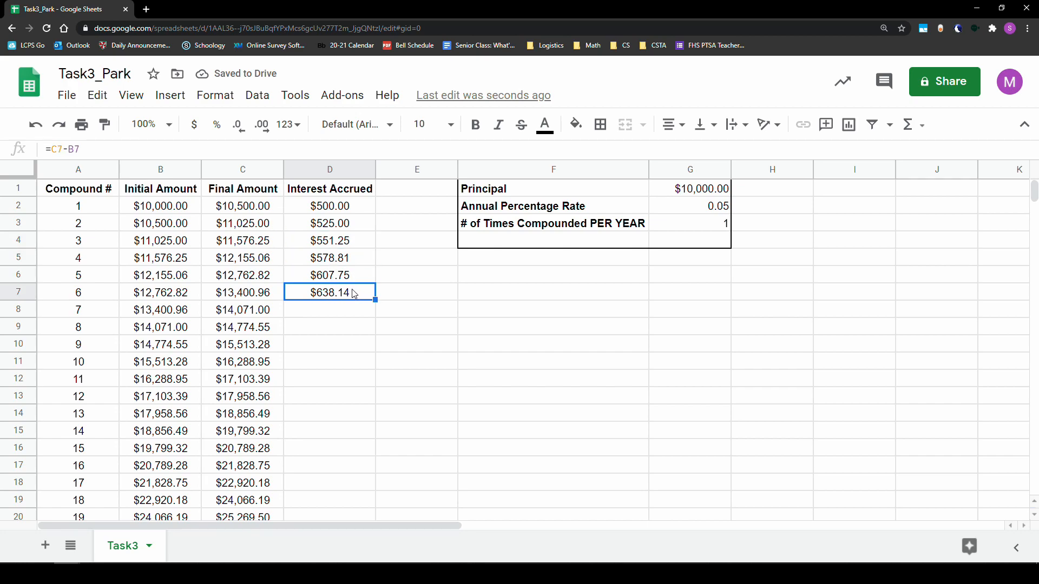
# Compare the Final Amount in C7 with the Initial Amount in B8, and review the B2 formula and the annual rate in G2
pyautogui.click(238, 296)
pyautogui.click(158, 316)
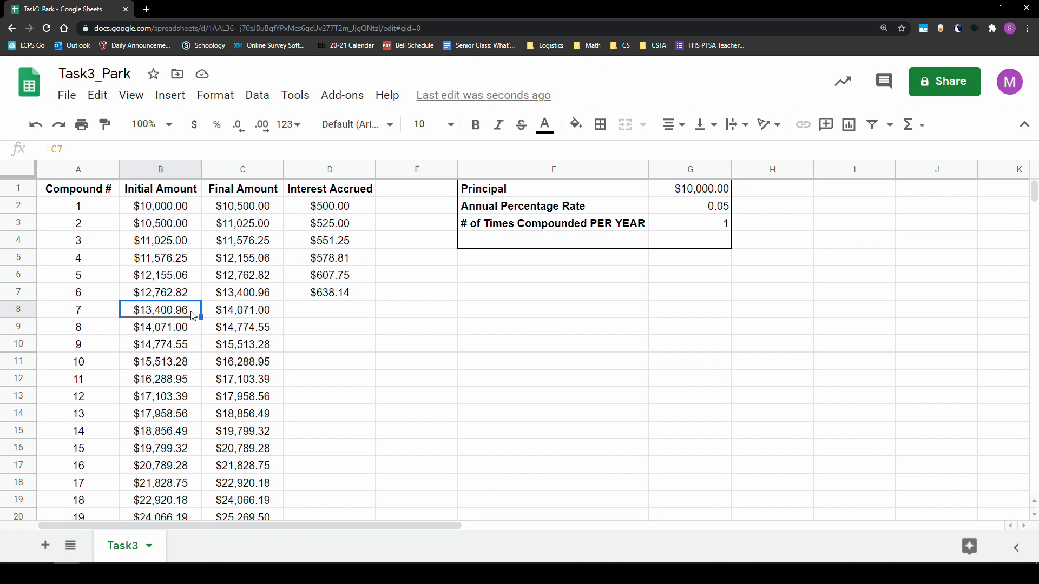
pyautogui.click(172, 208)
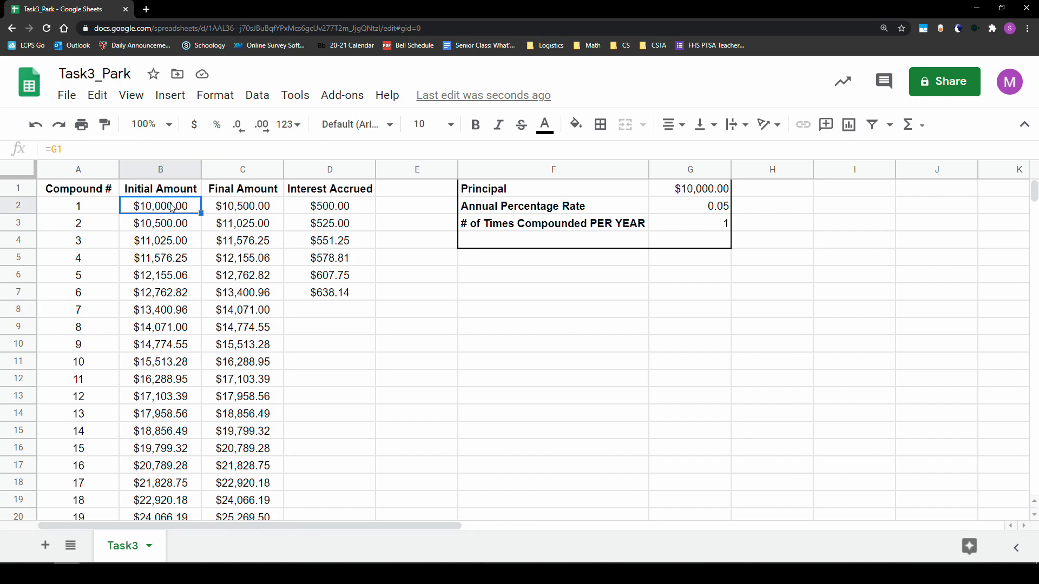
pyautogui.click(699, 206)
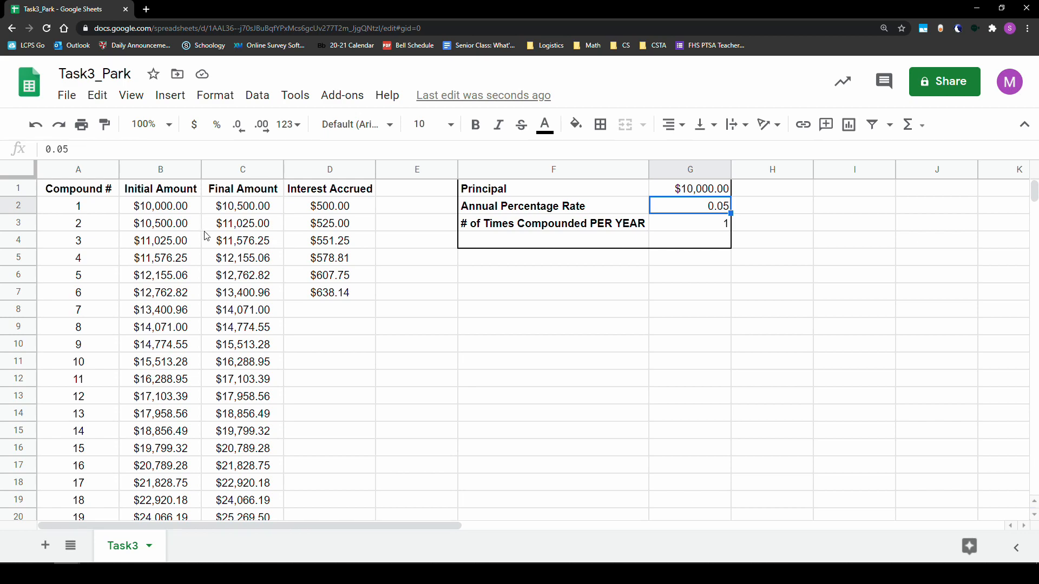
pyautogui.click(176, 316)
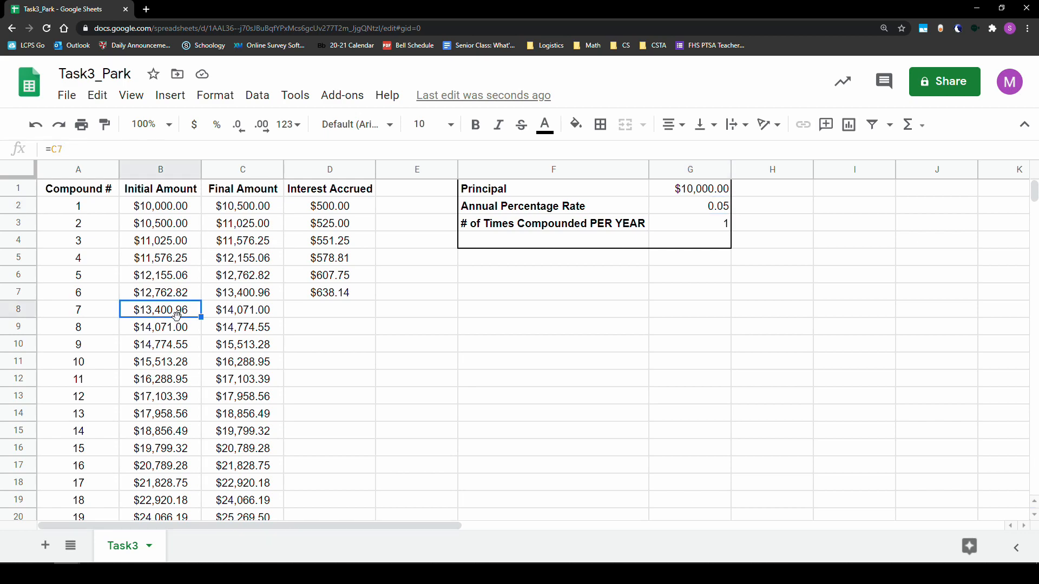
pyautogui.click(358, 308)
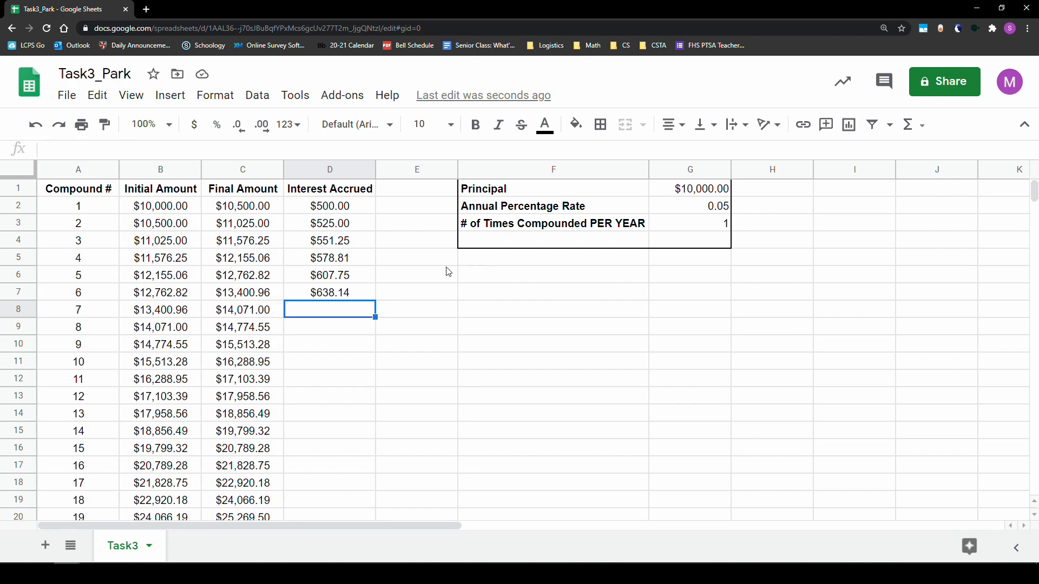
# Insert a chart from the Compound # and Final Amount columns
pyautogui.click(80, 167)
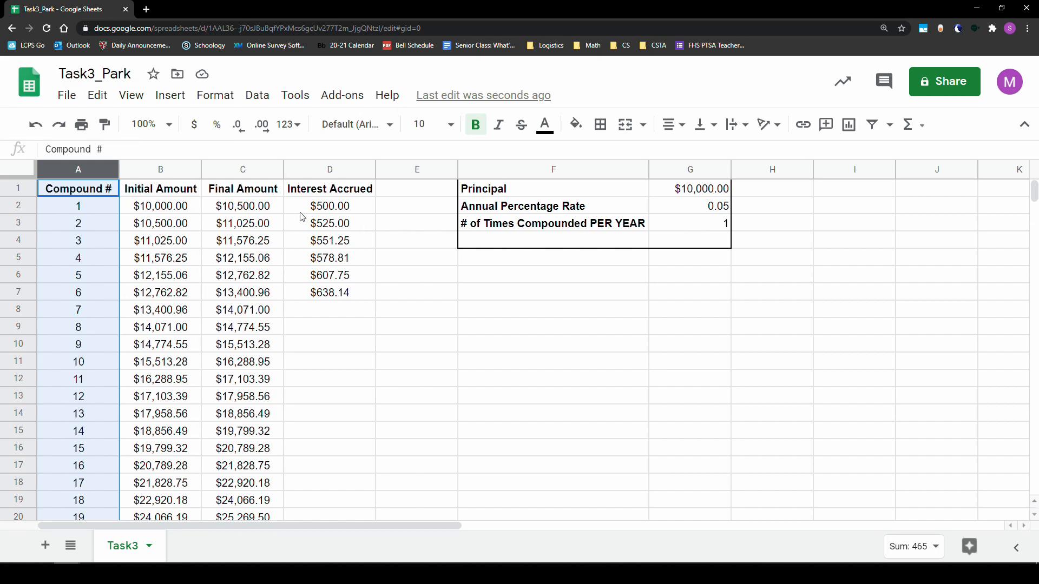
pyautogui.keyDown('ctrl'); pyautogui.click(246, 169); pyautogui.keyUp('ctrl')
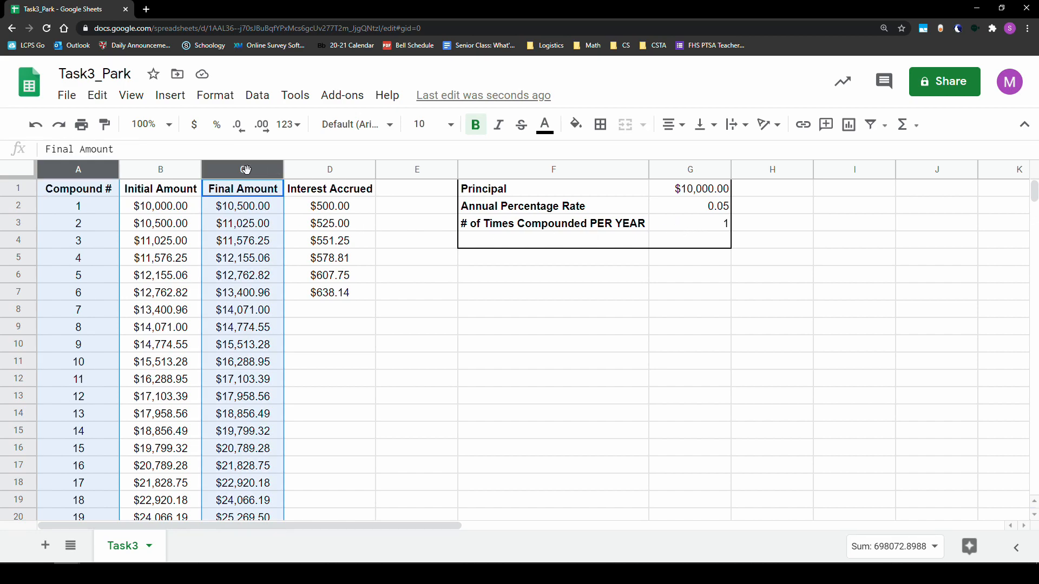
pyautogui.click(243, 223)
pyautogui.click(80, 169)
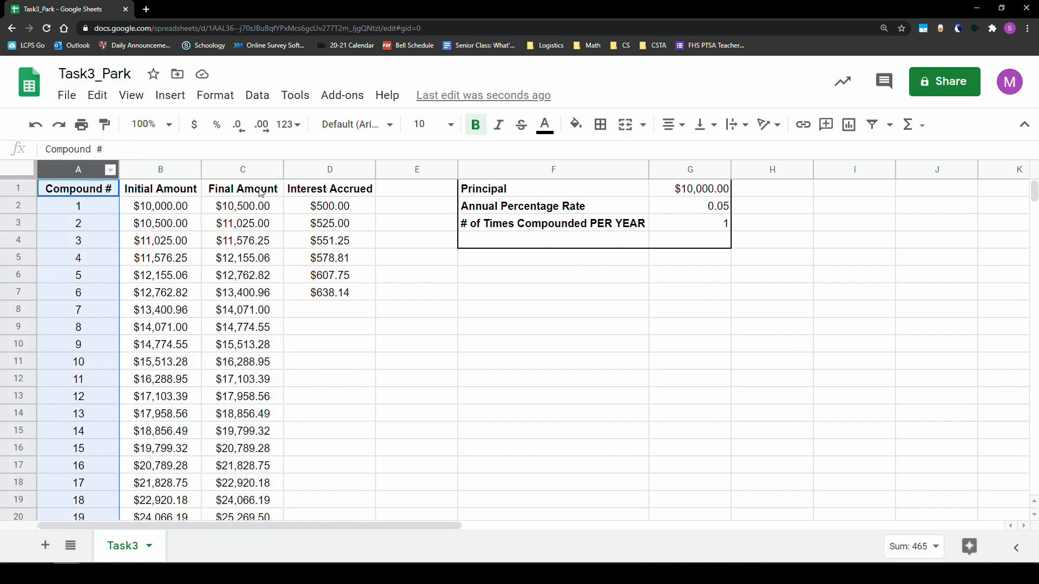
pyautogui.keyDown('ctrl'); pyautogui.click(240, 169); pyautogui.keyUp('ctrl')
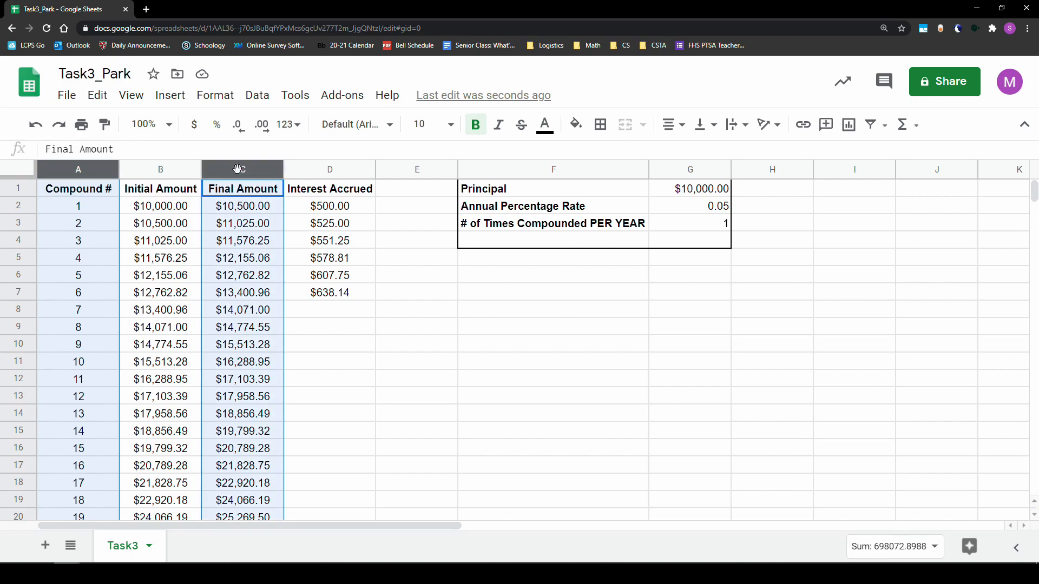
pyautogui.click(170, 95)
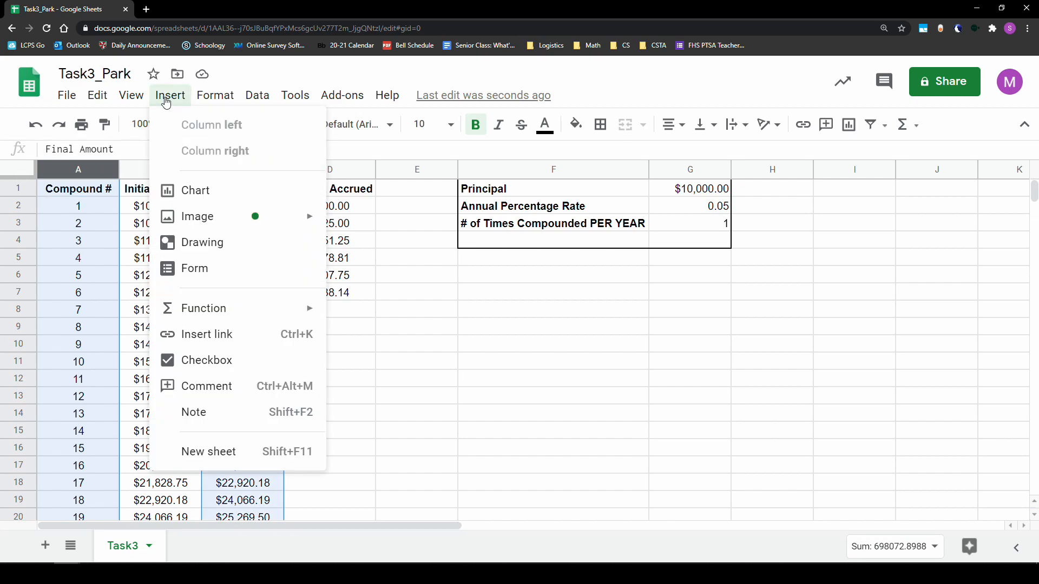
pyautogui.click(208, 197)
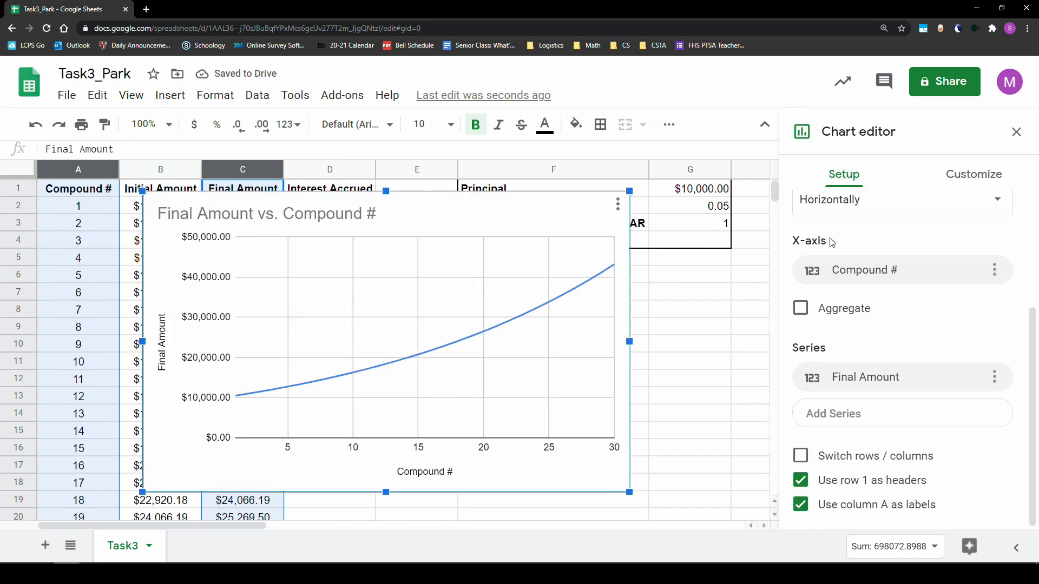
# Move the Final Amount chart below the principal and rate box, starting at column F
pyautogui.moveTo(417, 205); pyautogui.dragTo(734, 284)
pyautogui.scroll(-1, 405, 501)
pyautogui.moveTo(269, 531); pyautogui.dragTo(371, 532)
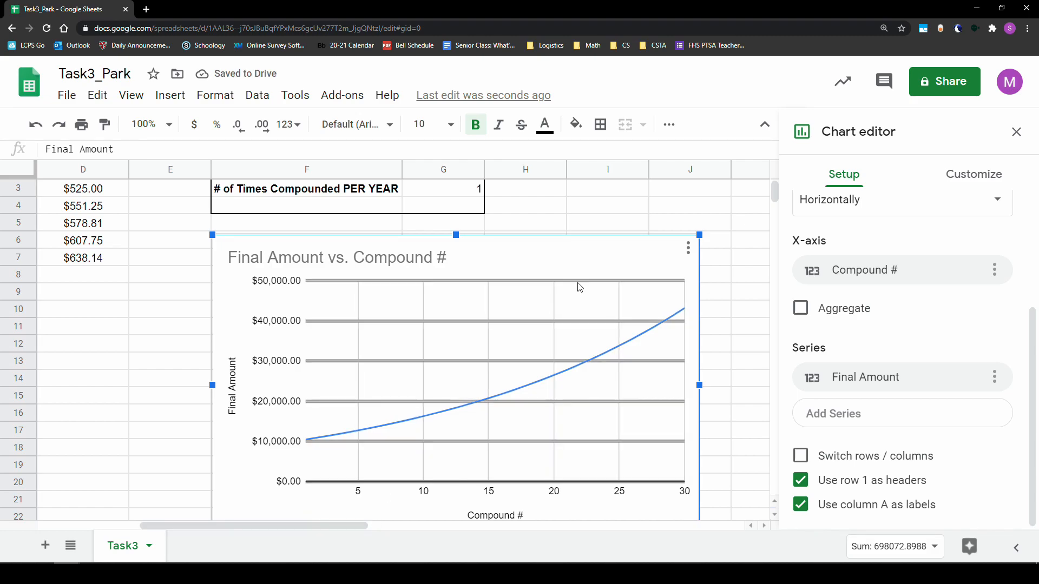
pyautogui.scroll(-1, 580, 287)
pyautogui.click(729, 242)
pyautogui.click(637, 216)
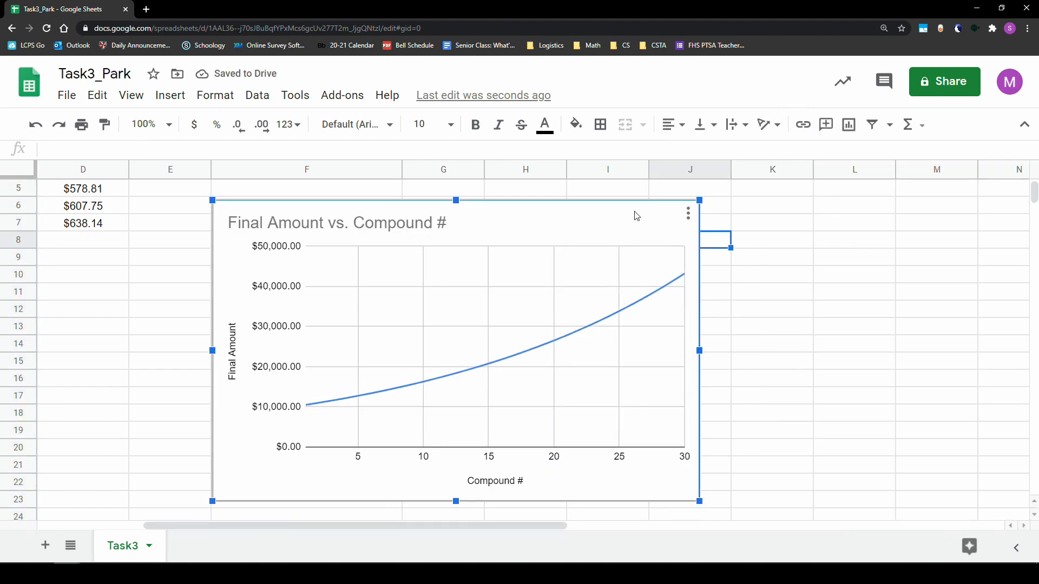
# Open the Final Amount chart for editing and review the available chart types, including the line charts
pyautogui.doubleClick(579, 230)
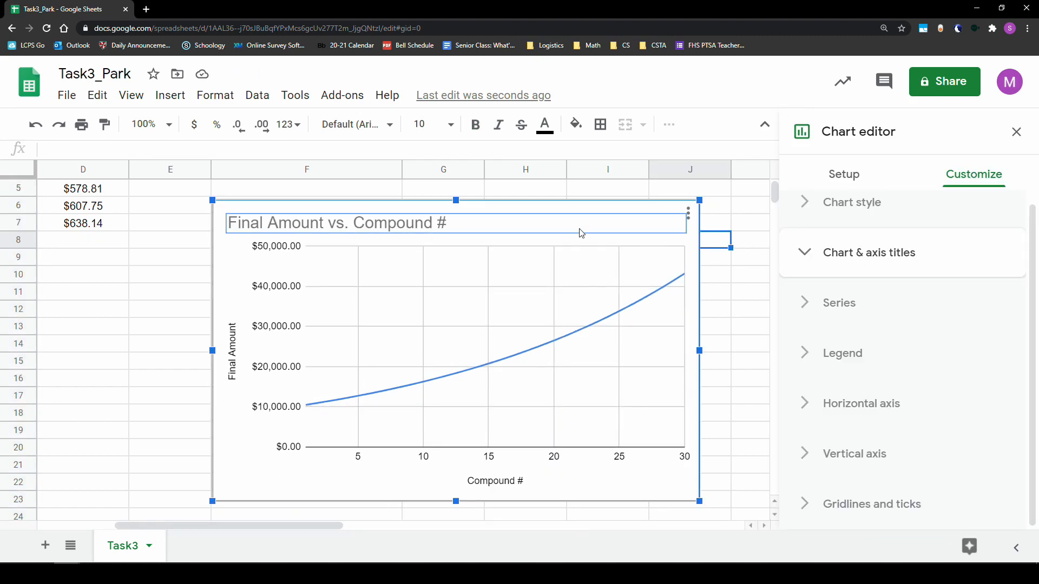
pyautogui.click(868, 184)
pyautogui.click(872, 228)
pyautogui.scroll(-4, 916, 418)
pyautogui.scroll(-1, 915, 418)
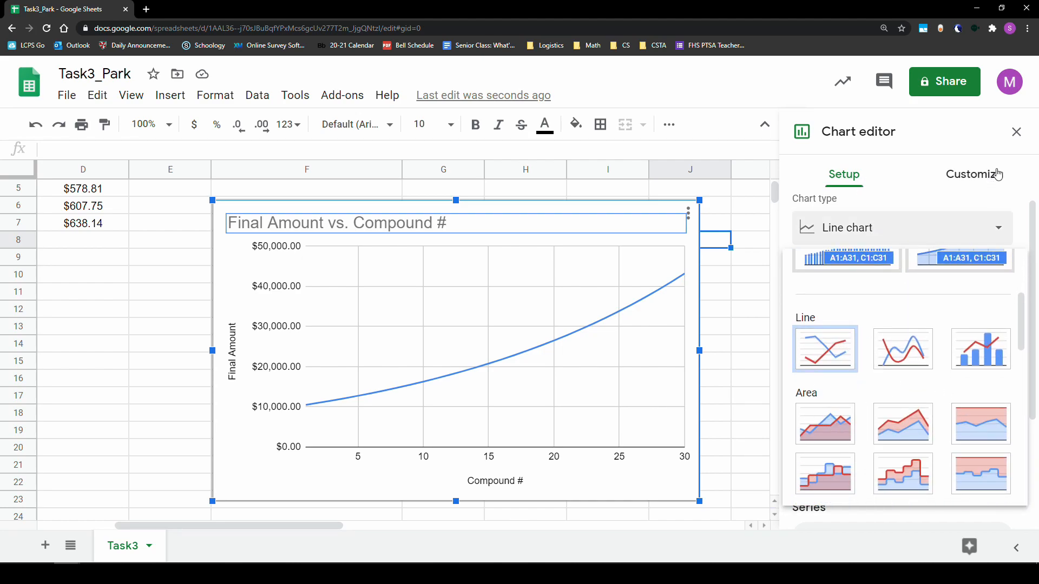
pyautogui.click(865, 184)
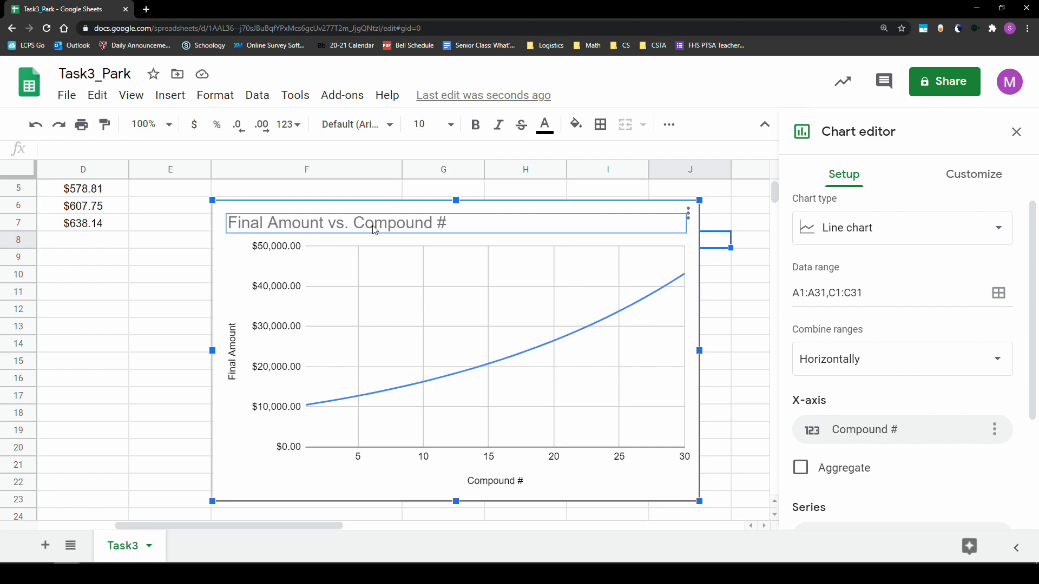
# Add a trendline to the Final Amount series of the chart
pyautogui.click(961, 182)
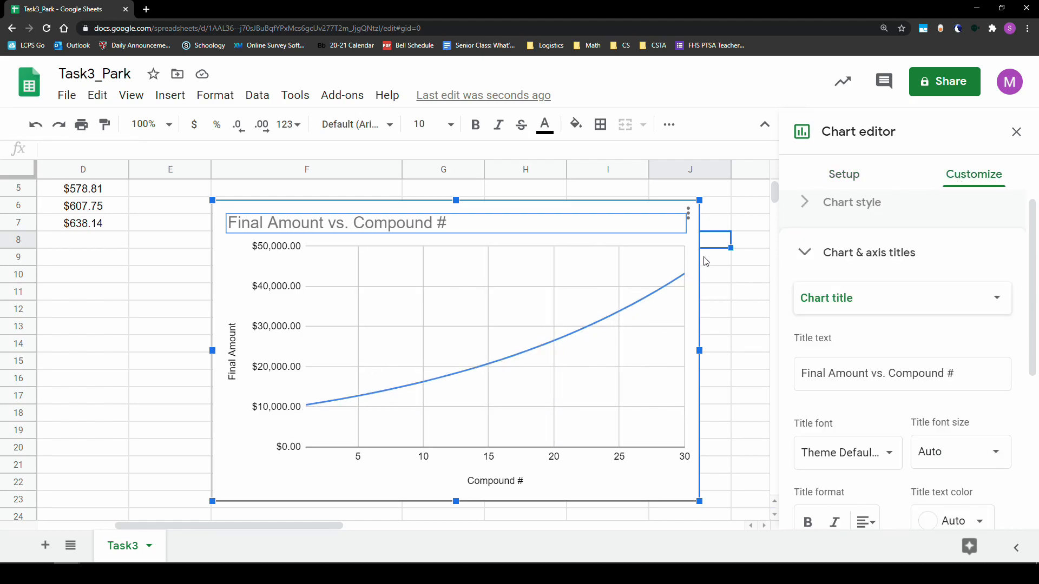
pyautogui.click(886, 257)
pyautogui.click(861, 310)
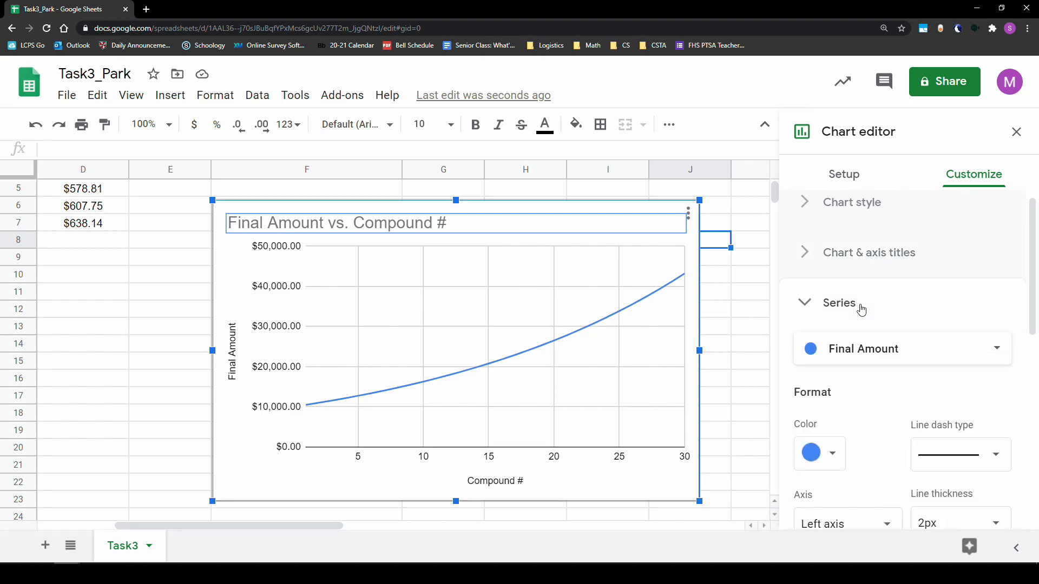
pyautogui.scroll(-4, 890, 311)
pyautogui.scroll(-4, 899, 316)
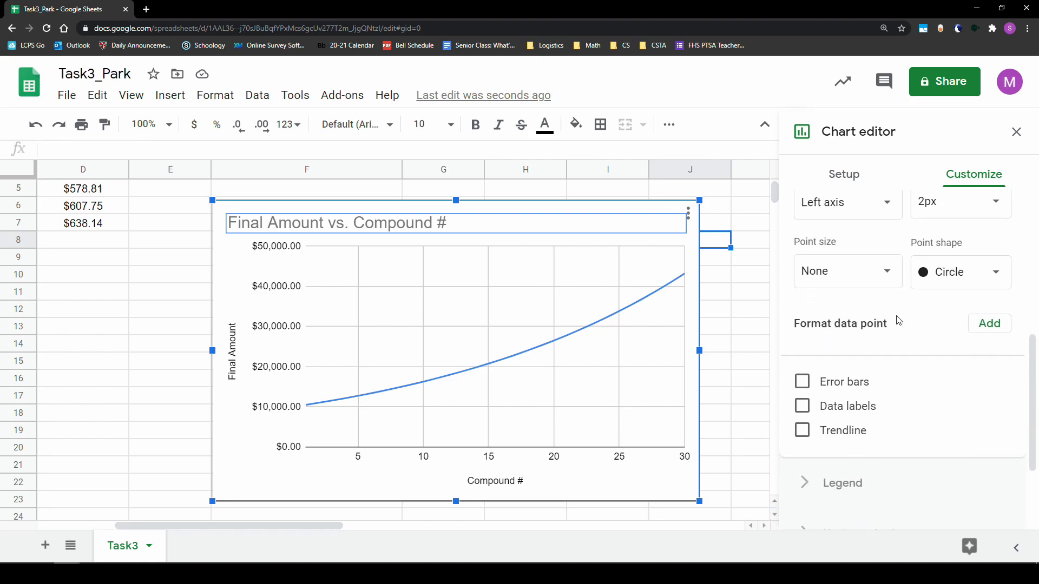
pyautogui.scroll(2, 898, 355)
pyautogui.scroll(-1, 877, 376)
pyautogui.click(848, 377)
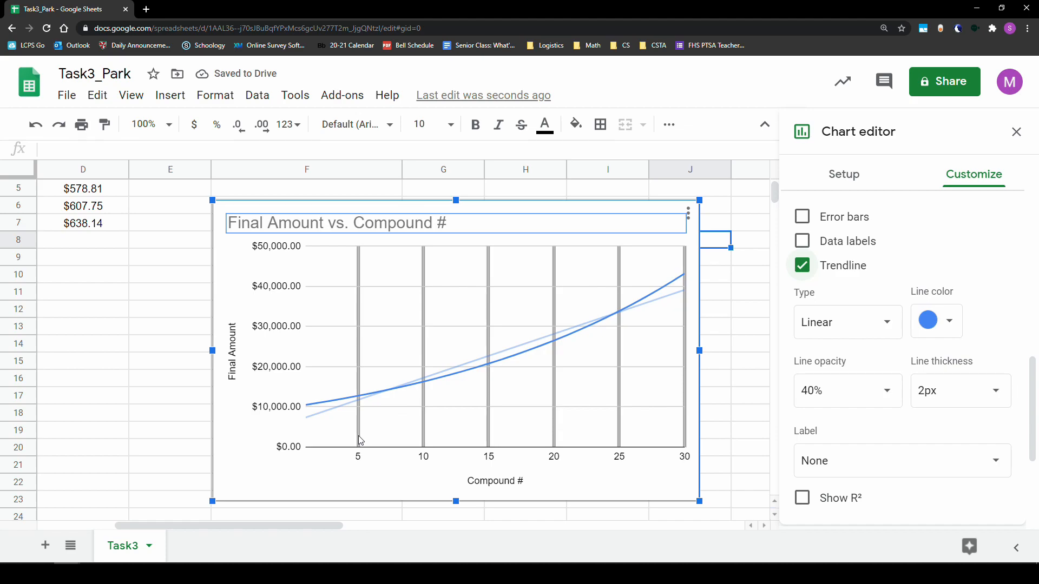
# Label the Final Amount trendline with its equation and review the available trendline types, keeping Linear
pyautogui.click(823, 332)
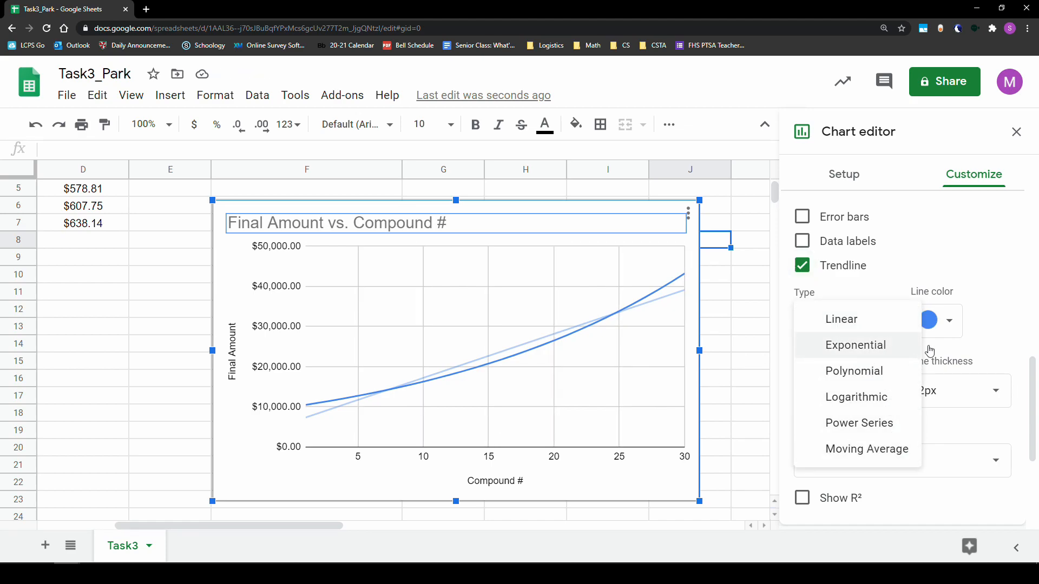
pyautogui.click(987, 309)
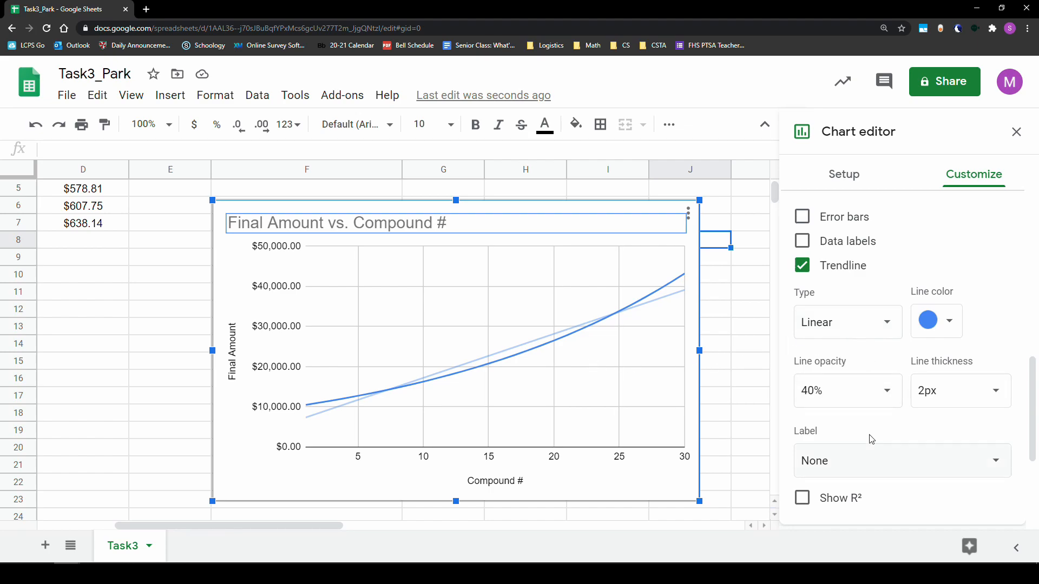
pyautogui.click(870, 457)
pyautogui.click(861, 511)
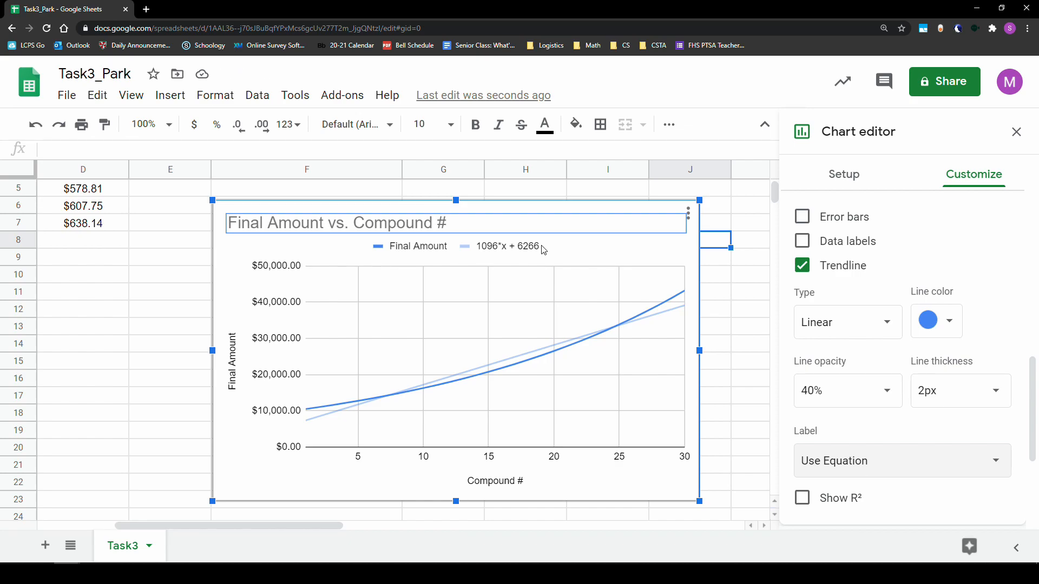
pyautogui.click(832, 329)
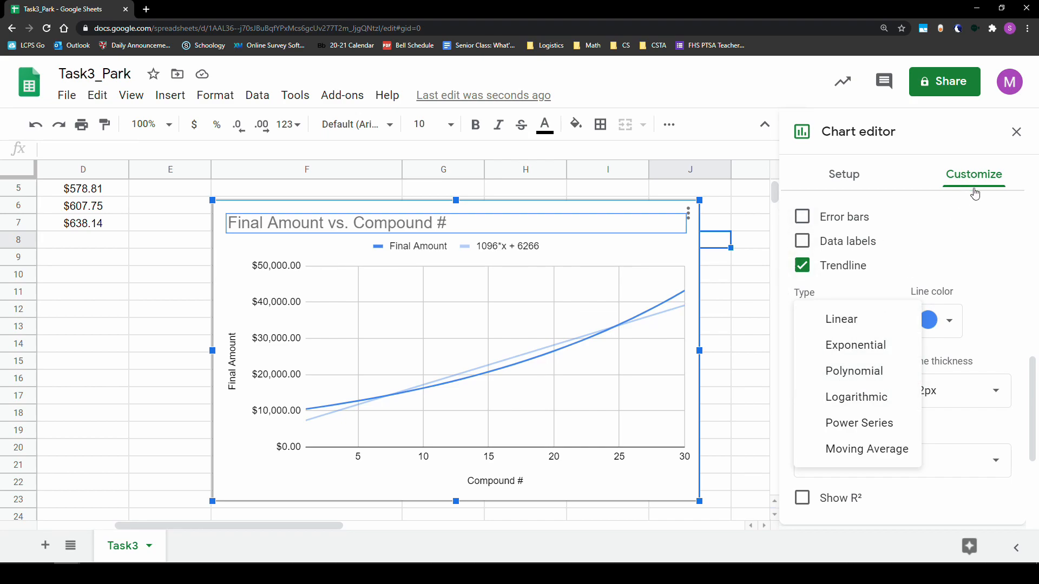
pyautogui.click(981, 217)
pyautogui.click(914, 215)
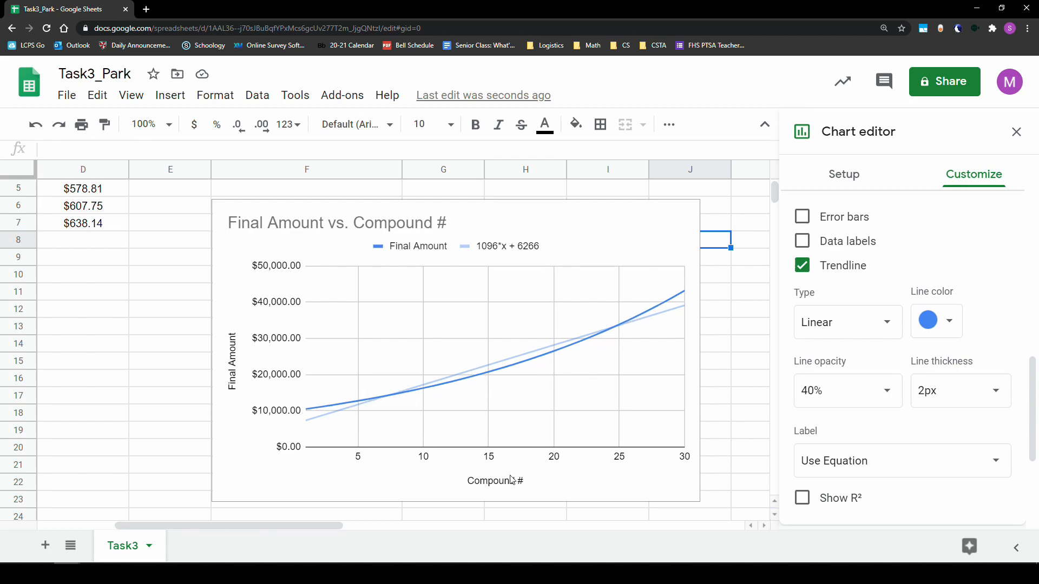
# Review the initial and final amounts in B2:C7 alongside the chart
pyautogui.moveTo(326, 528); pyautogui.dragTo(247, 528)
pyautogui.scroll(2, 404, 409)
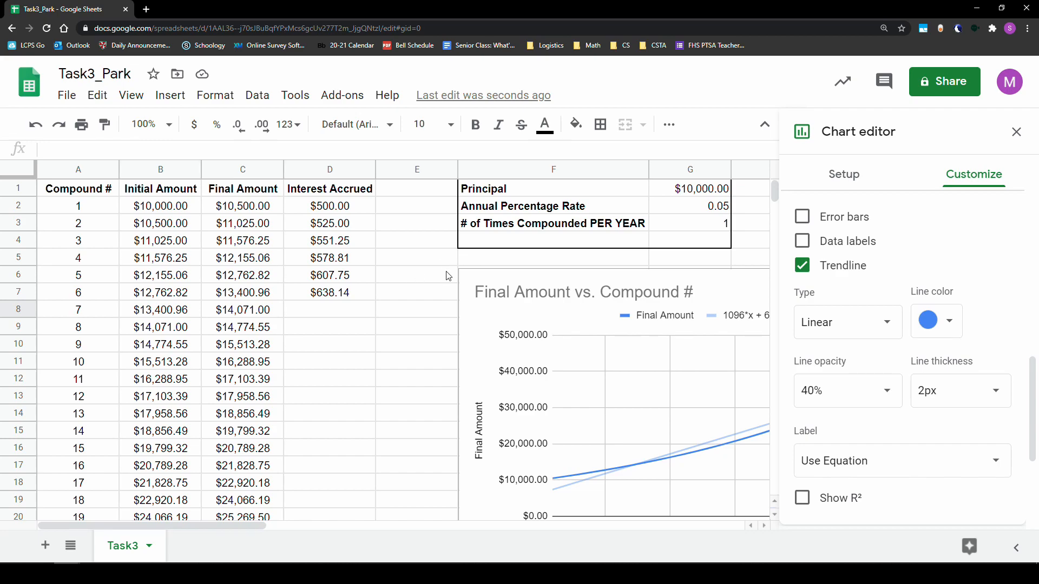
pyautogui.moveTo(165, 210); pyautogui.dragTo(236, 299)
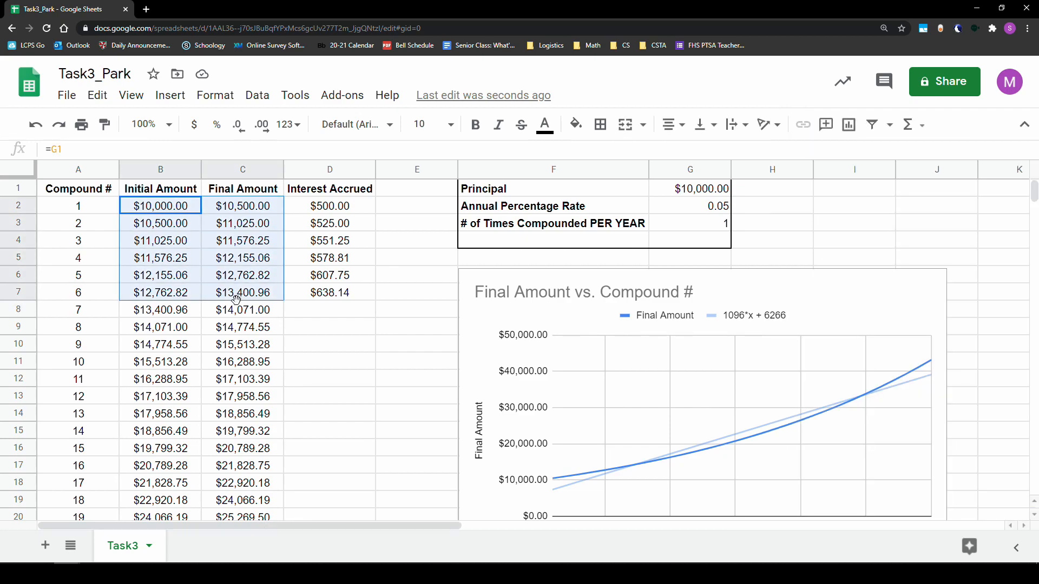
pyautogui.click(406, 301)
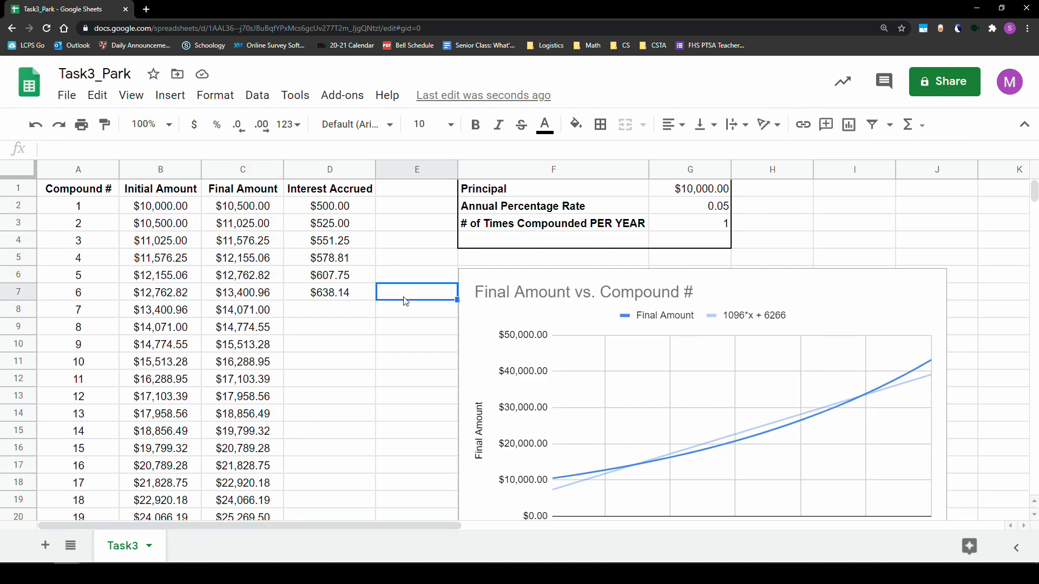
# Review the B2 formula and go through the first three compound numbers in A2:A4
pyautogui.click(183, 216)
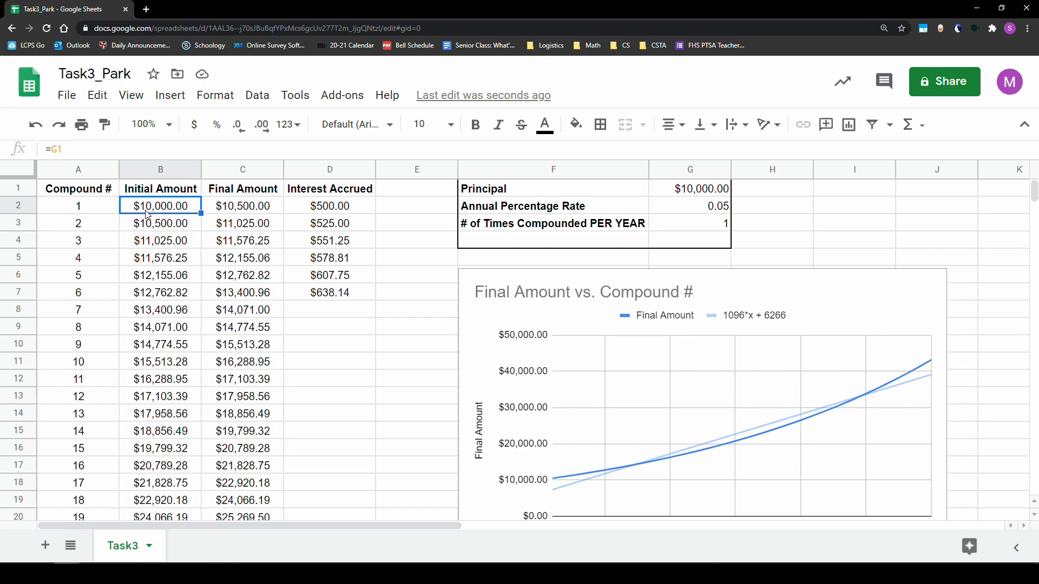
pyautogui.click(93, 222)
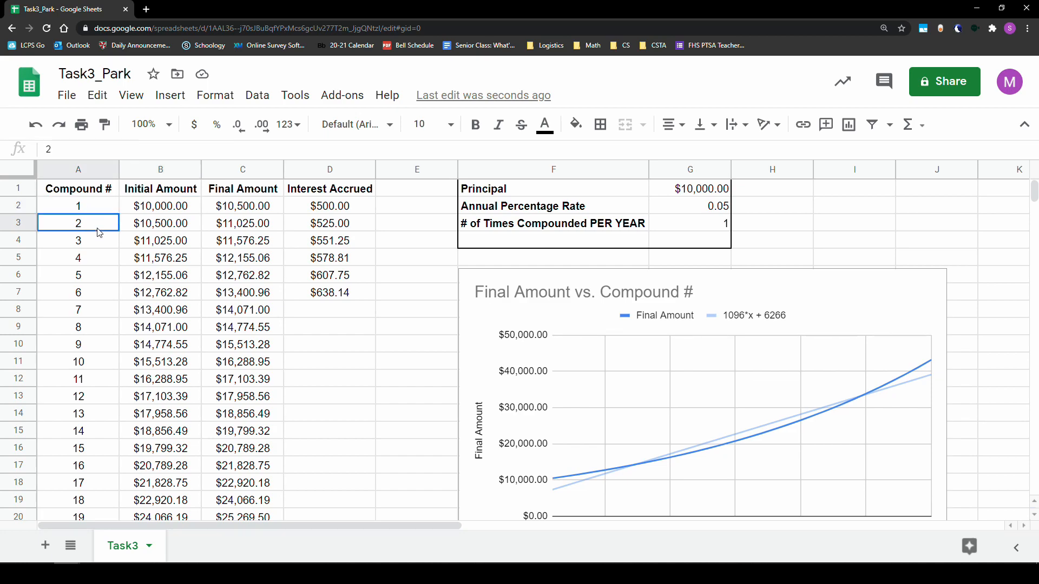
pyautogui.click(110, 246)
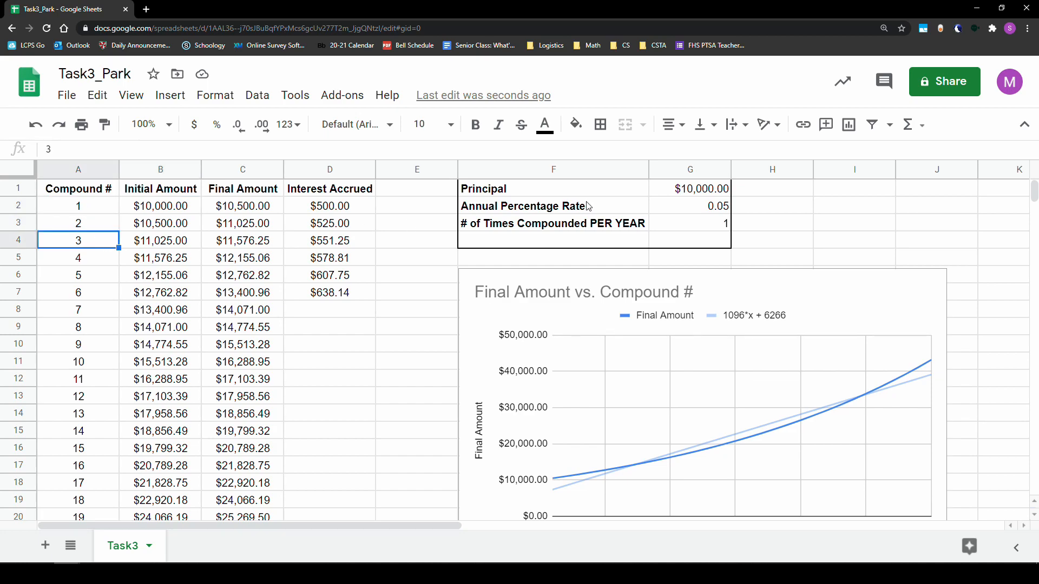
pyautogui.click(99, 213)
pyautogui.click(100, 227)
pyautogui.click(101, 246)
# Set the number of times compounded per year in G3 to 12
pyautogui.click(680, 226)
pyautogui.write('12')
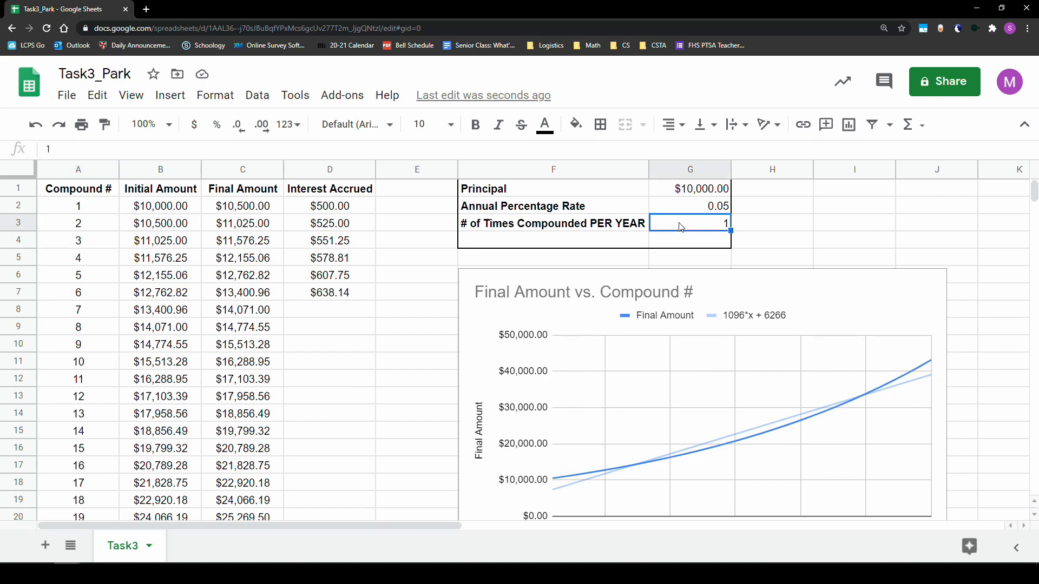
pyautogui.press('Return')
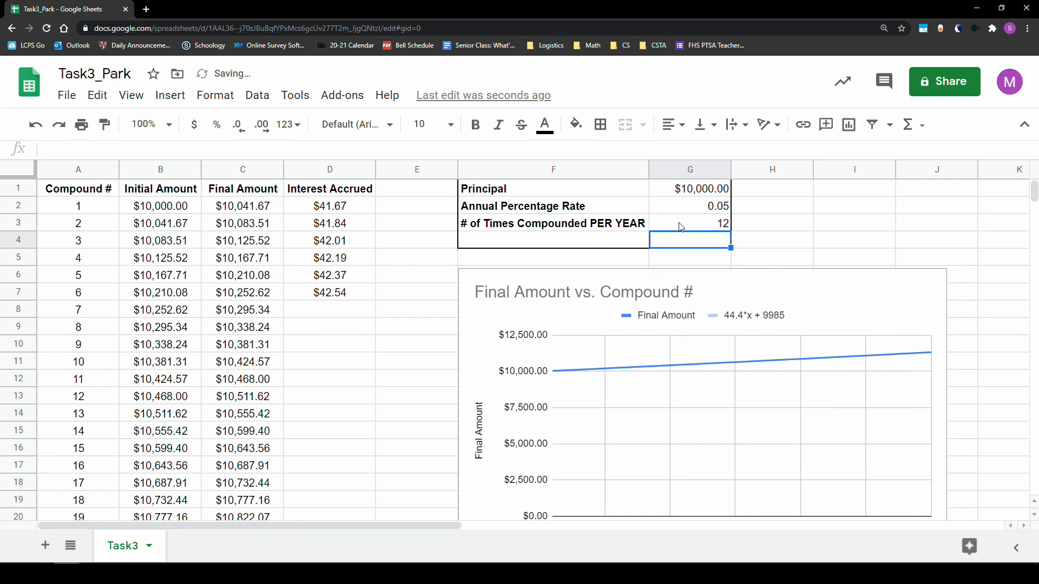
# Go through the compound numbers in A2:A7 and review the Interest Accrued formulas in D2 and D3
pyautogui.click(90, 211)
pyautogui.click(97, 228)
pyautogui.click(97, 244)
pyautogui.click(94, 263)
pyautogui.click(95, 293)
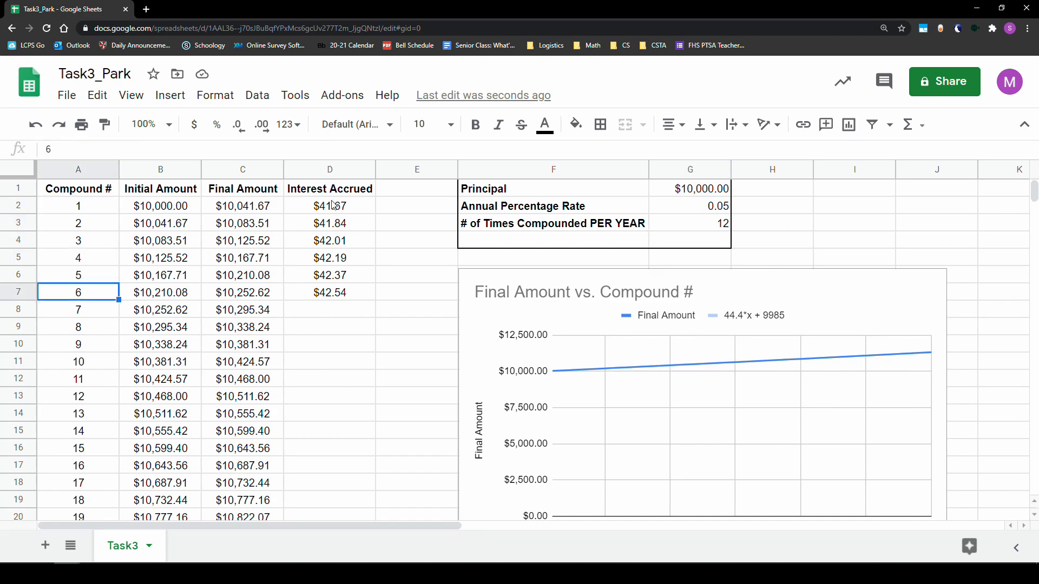
pyautogui.click(362, 212)
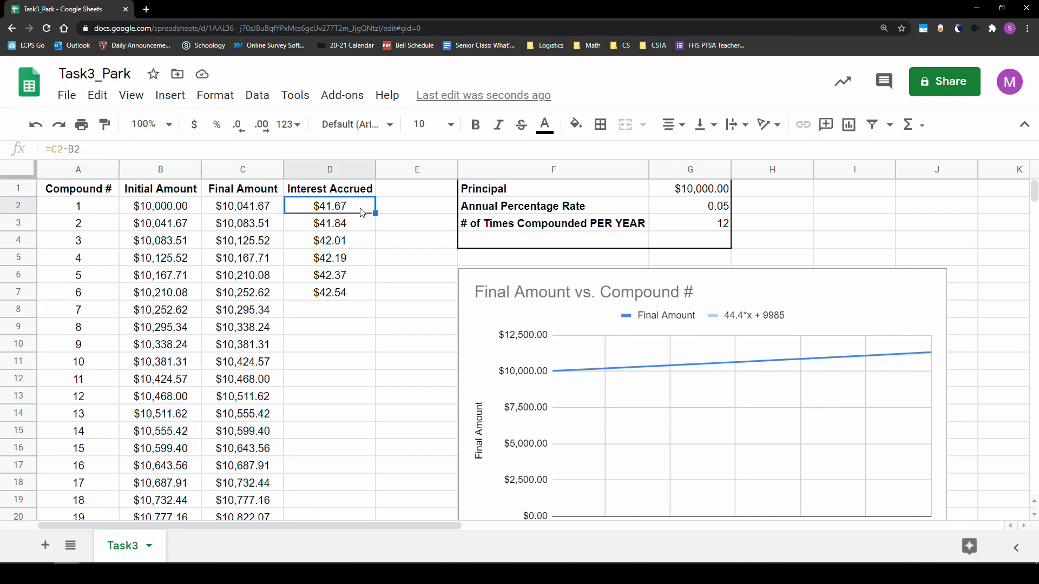
pyautogui.click(354, 228)
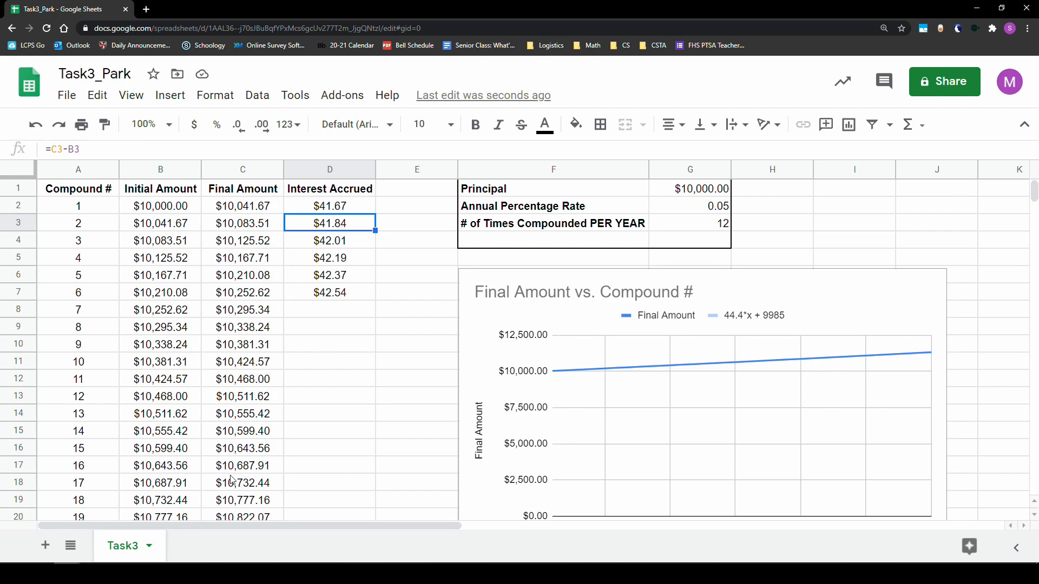
# Add a new sheet and calculate the base-2 logarithm of 8 in A1 with =LOG(8,2)
pyautogui.click(46, 546)
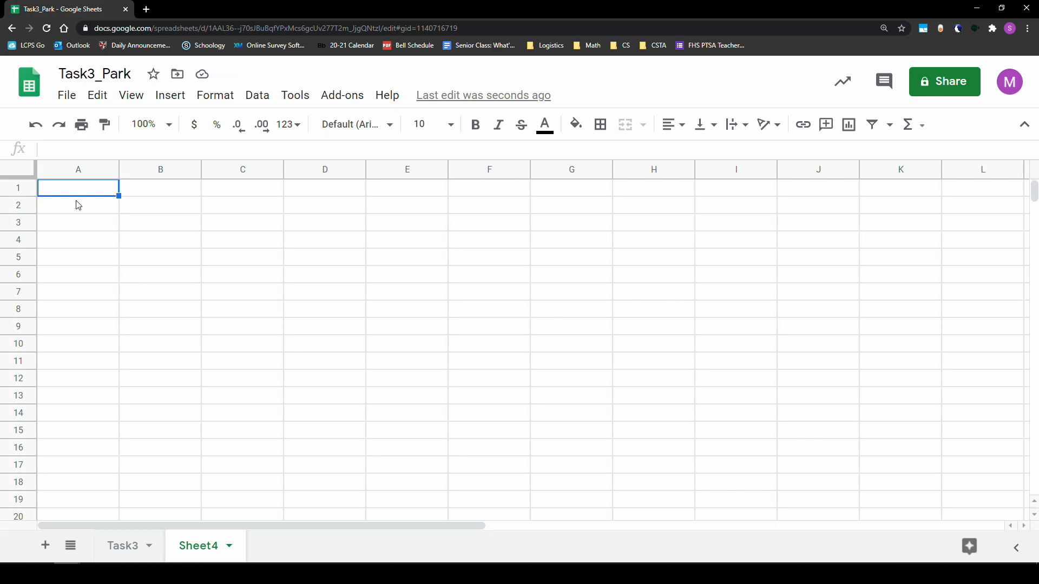
pyautogui.write('=')
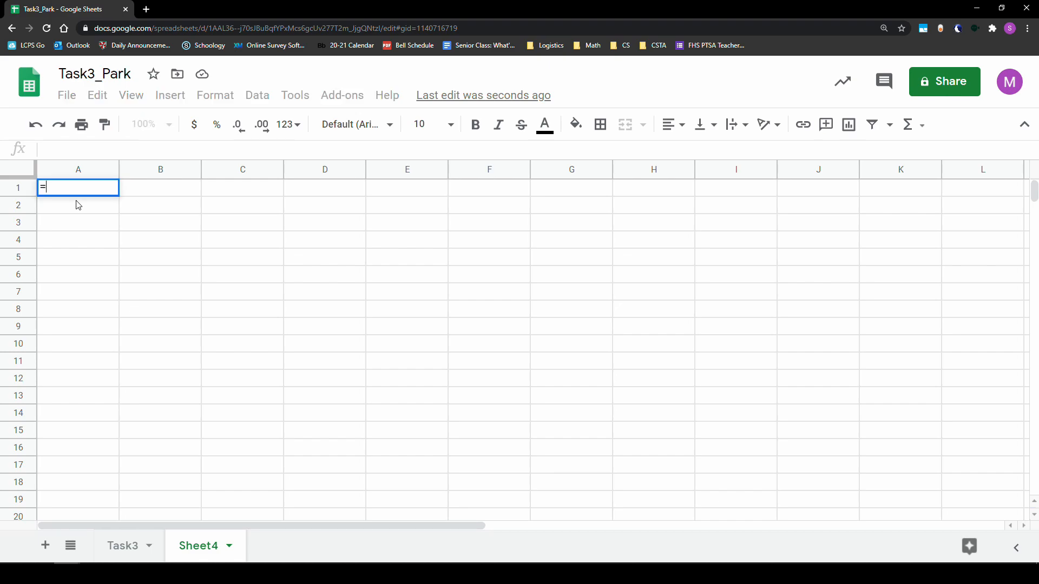
pyautogui.write('LOG')
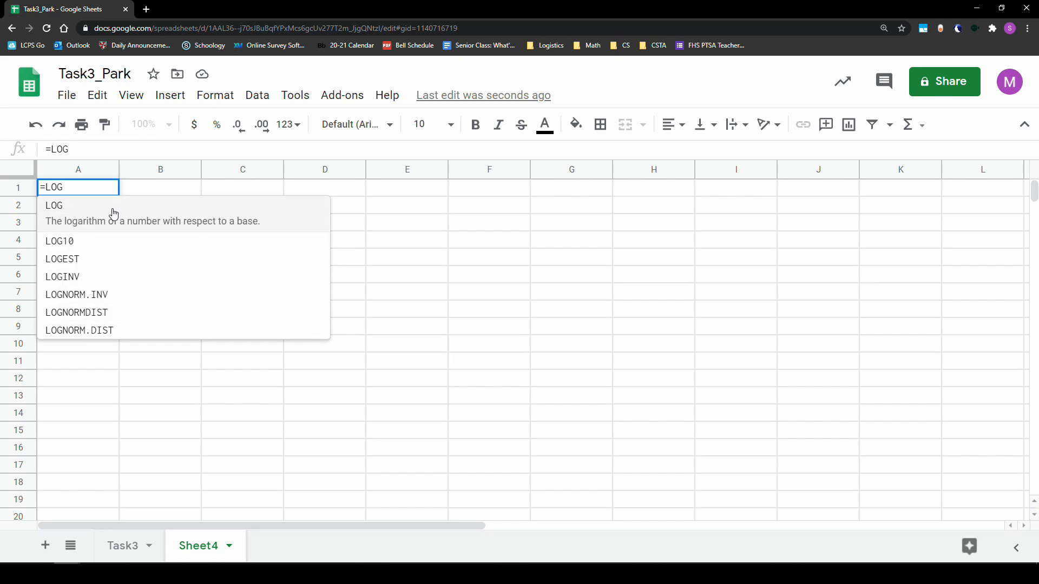
pyautogui.click(66, 215)
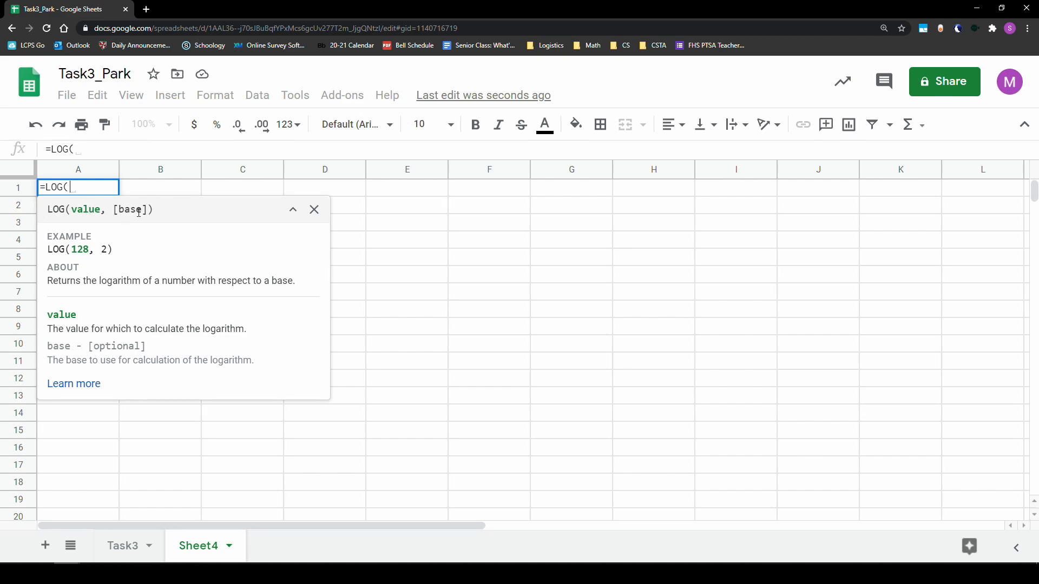
pyautogui.write('8,2)')
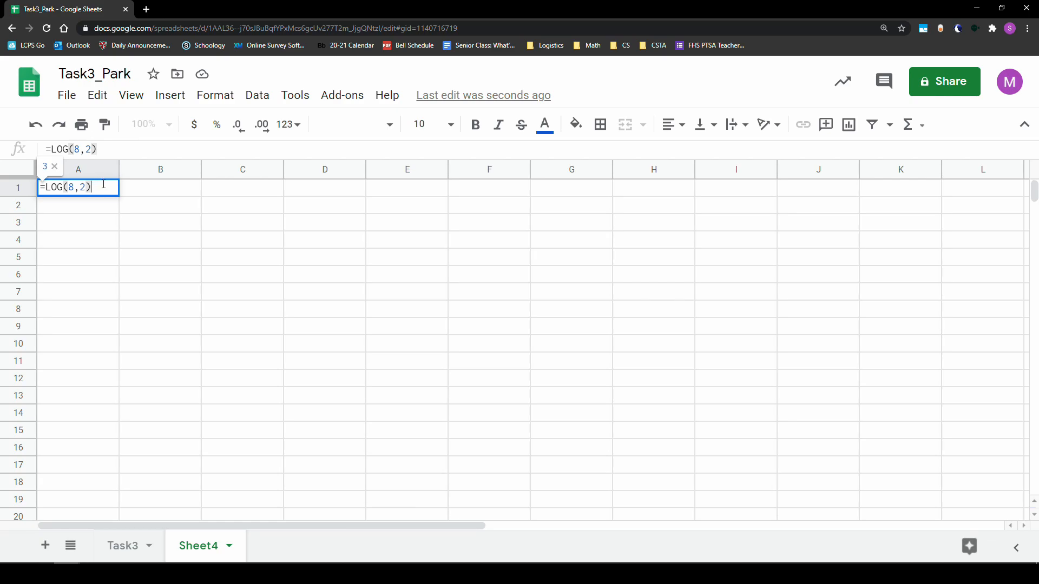
pyautogui.press('Return')
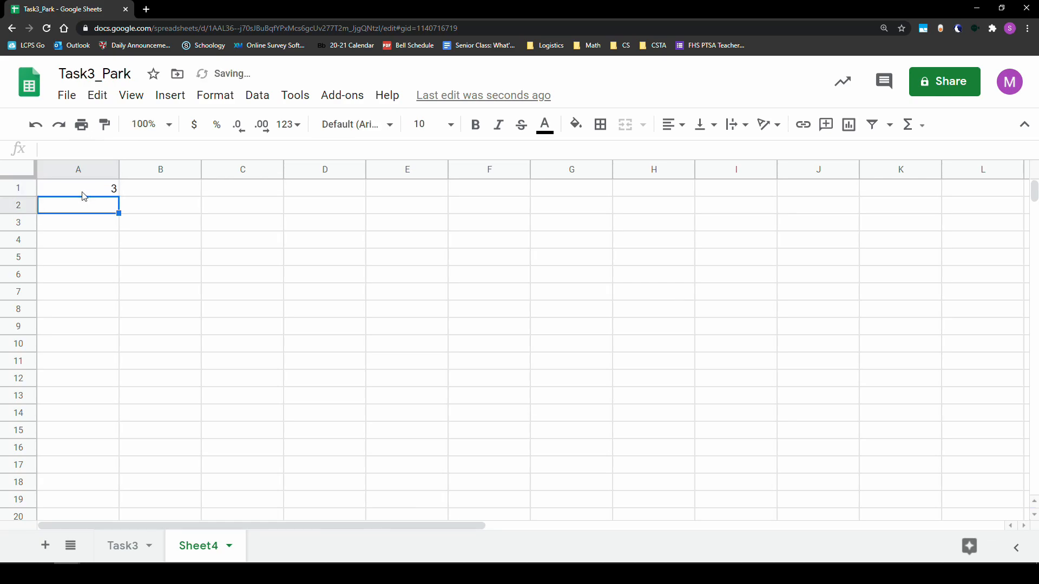
# Calculate the base-2 logarithm of 16 in A2 with =LOG(16,2)
pyautogui.write('=LOG(')
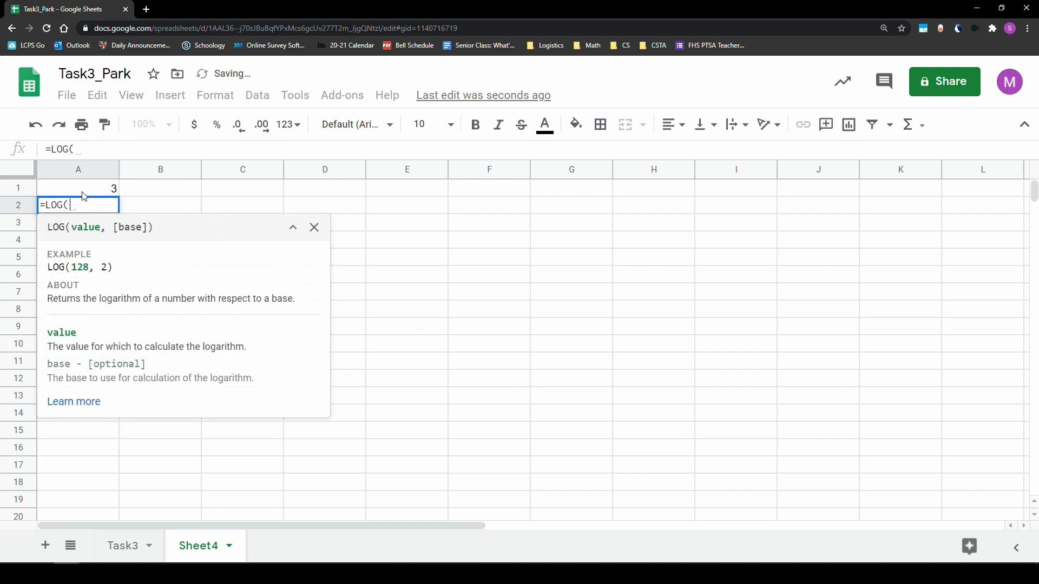
pyautogui.write('16,2)')
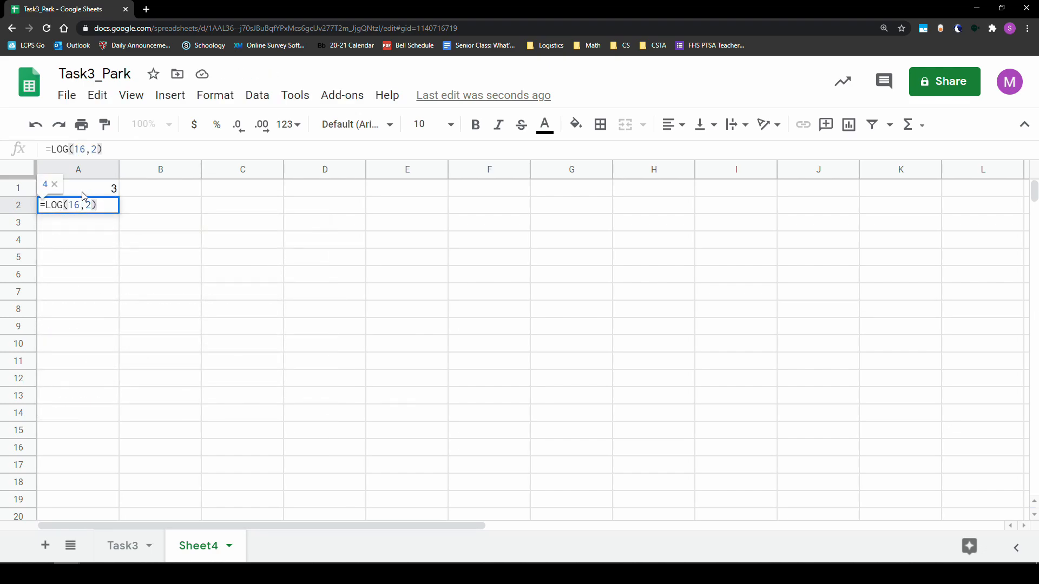
pyautogui.press('Return')
# Calculate the natural logarithm of 2.718 in A3 with the LN function
pyautogui.write('=')
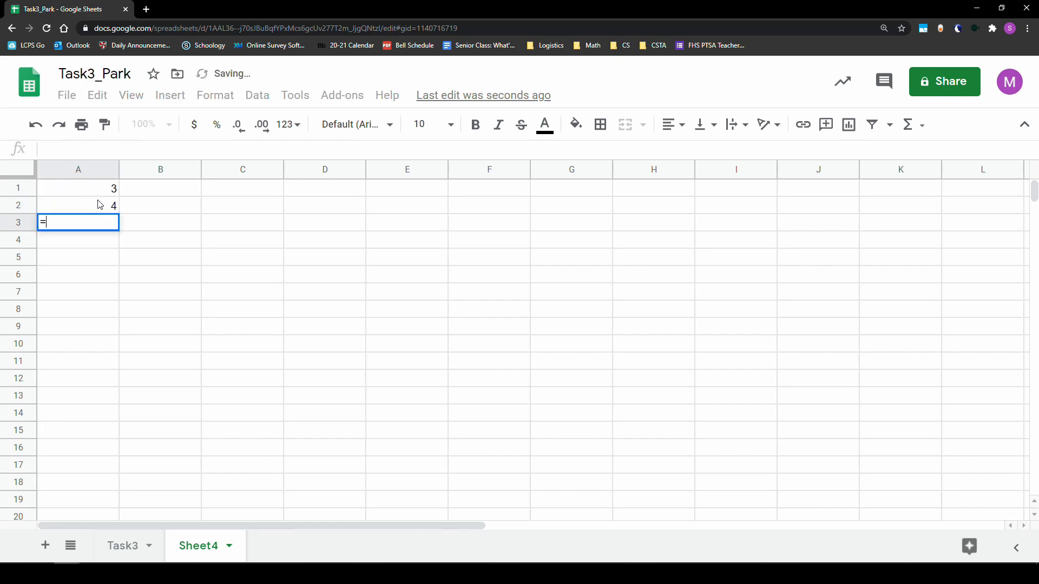
pyautogui.write('LN')
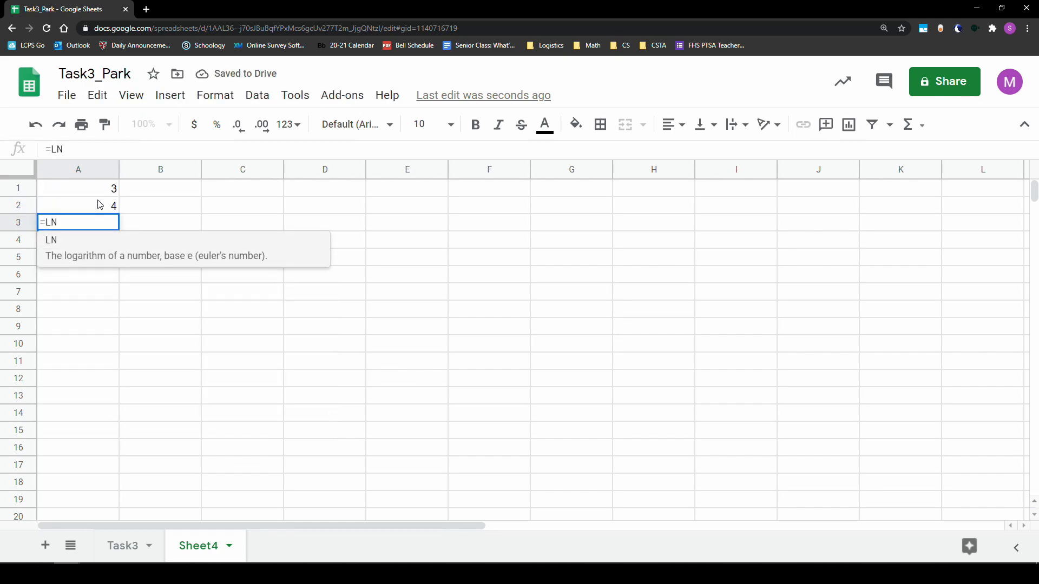
pyautogui.write('(')
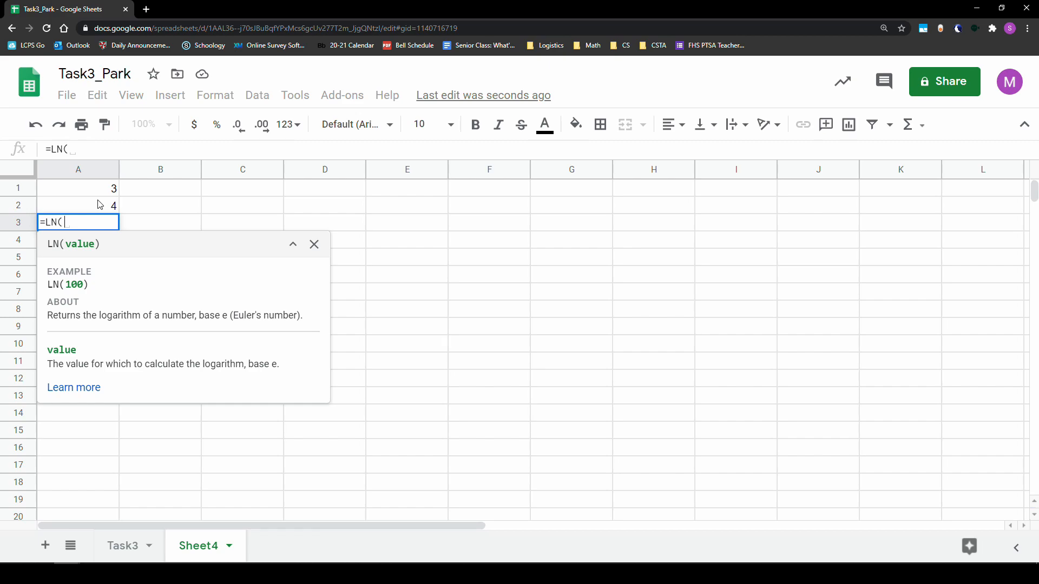
pyautogui.write('e')
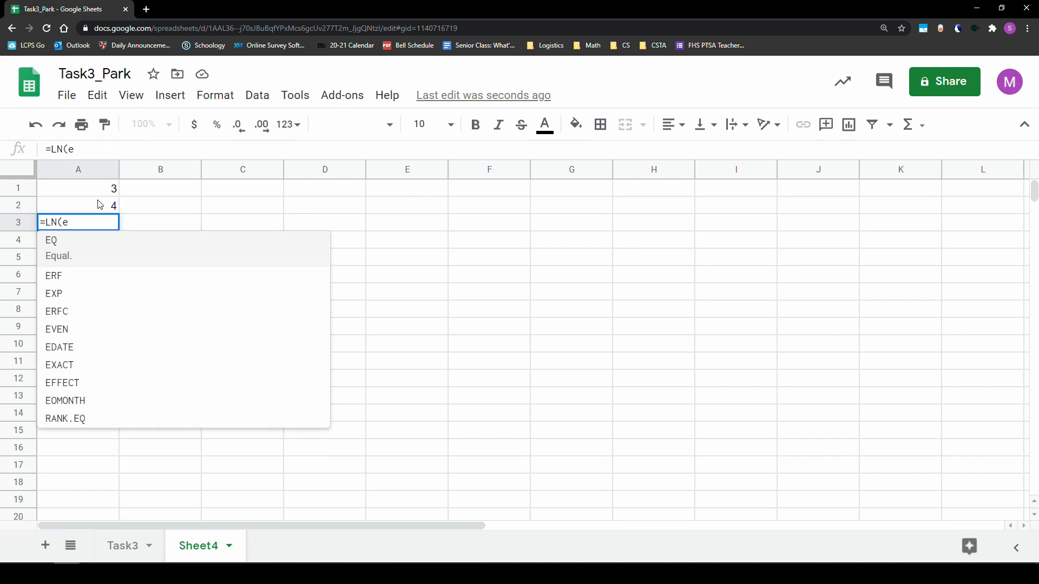
pyautogui.press('BackSpace')
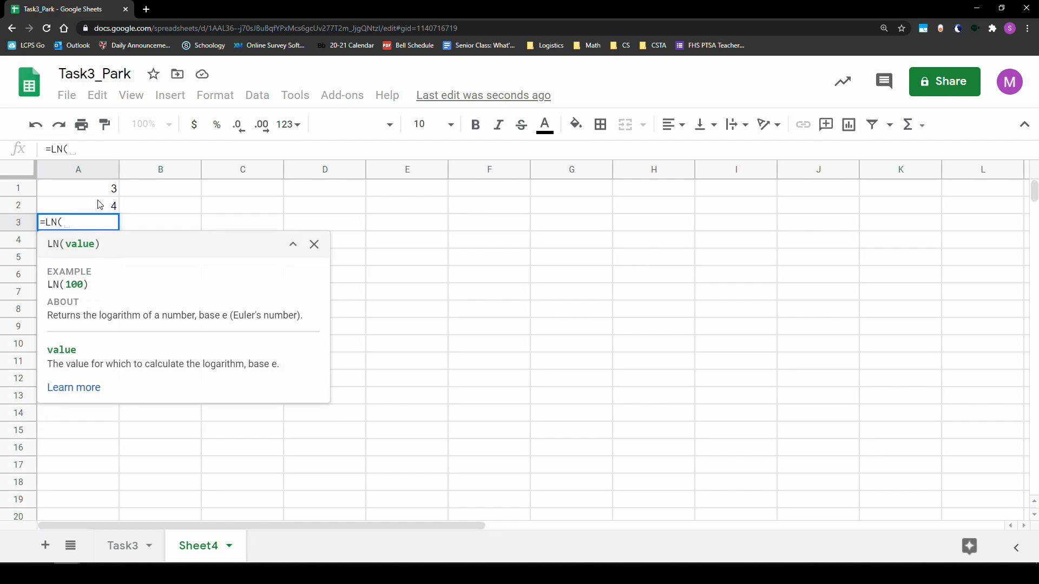
pyautogui.write('2.7')
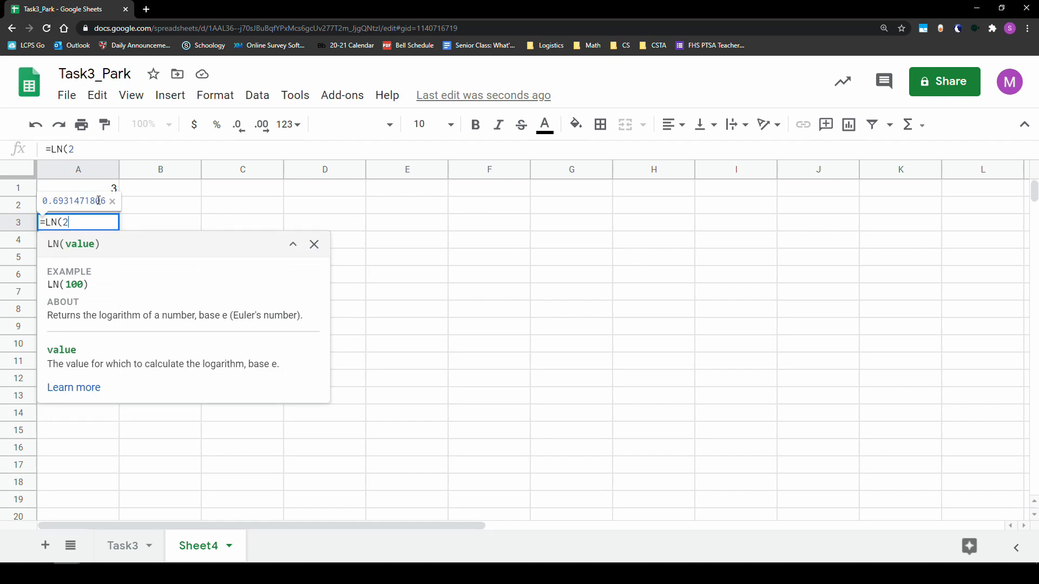
pyautogui.write('18')
pyautogui.moveTo(53, 201); pyautogui.dragTo(76, 203)
pyautogui.click(100, 222)
pyautogui.press('Return')
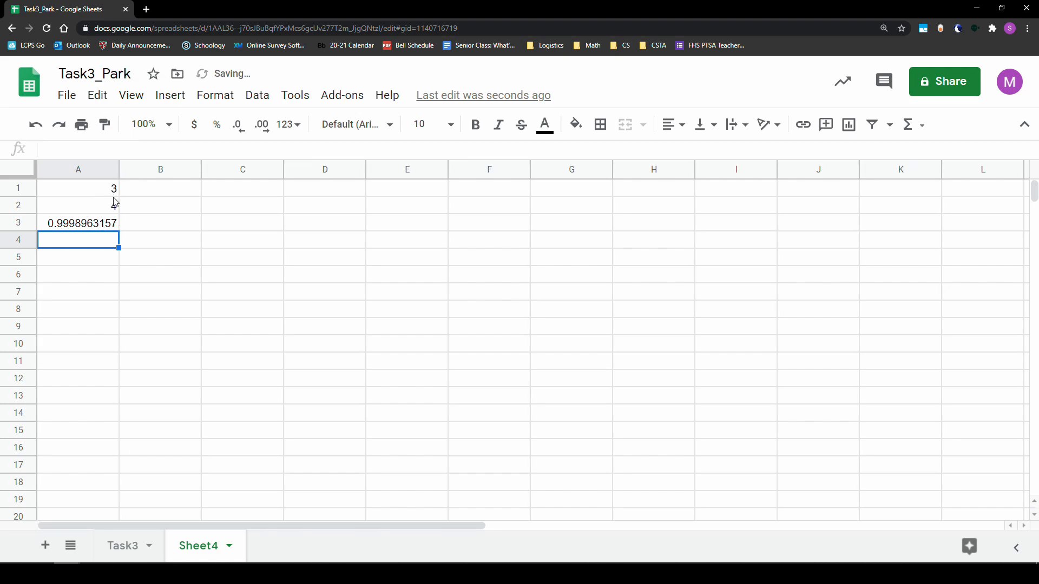
# Clear the LOG and LN formulas from cells A1:A3 on Sheet4
pyautogui.click(106, 224)
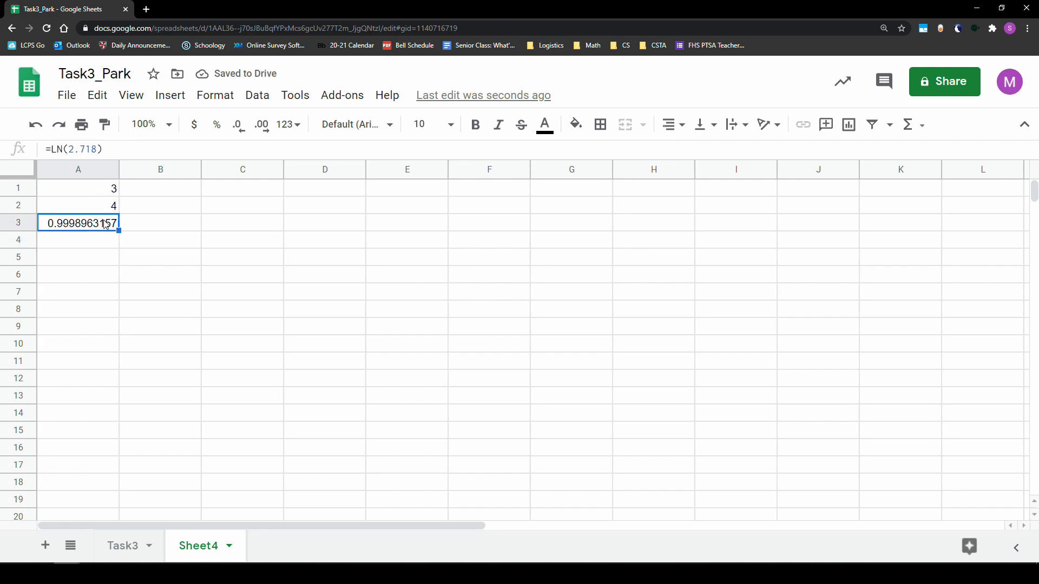
pyautogui.press('Delete')
pyautogui.moveTo(103, 194); pyautogui.dragTo(104, 210)
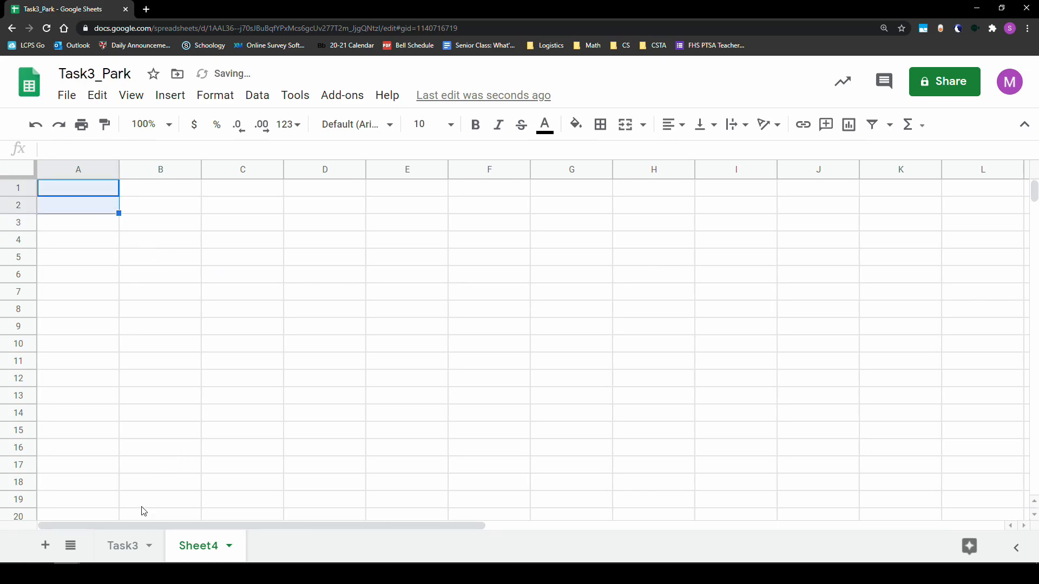
# Return to the Task3 sheet and examine the initial amount in B2, final amount in C31, compounding frequency in G3 and last compound number in A31
pyautogui.click(129, 545)
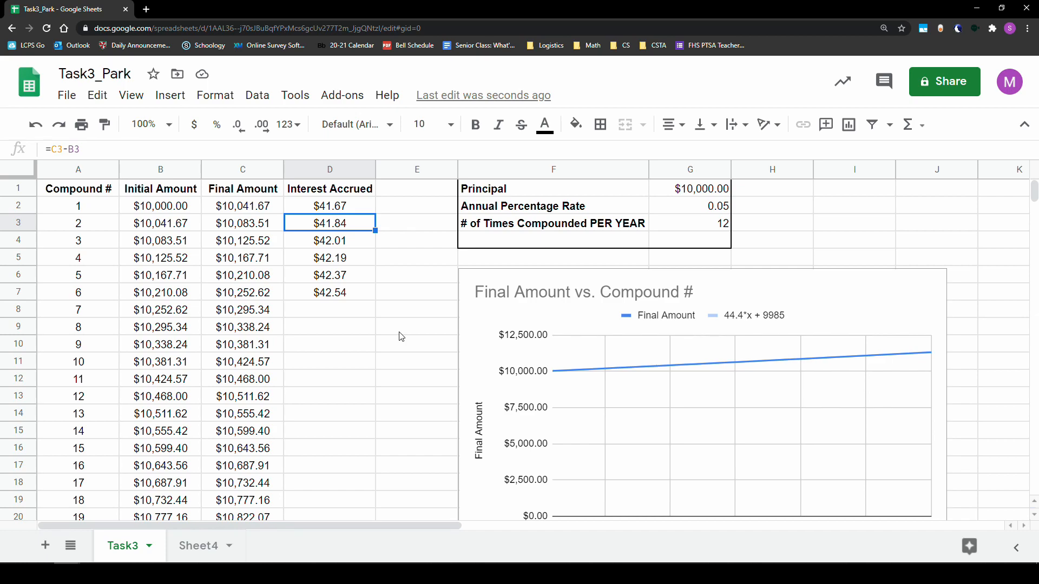
pyautogui.click(416, 347)
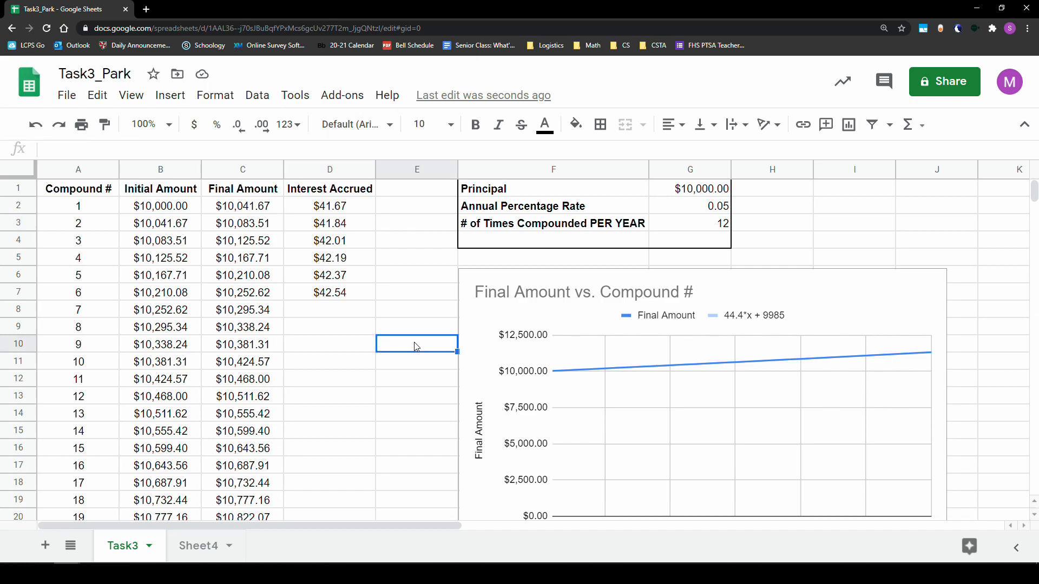
pyautogui.click(170, 209)
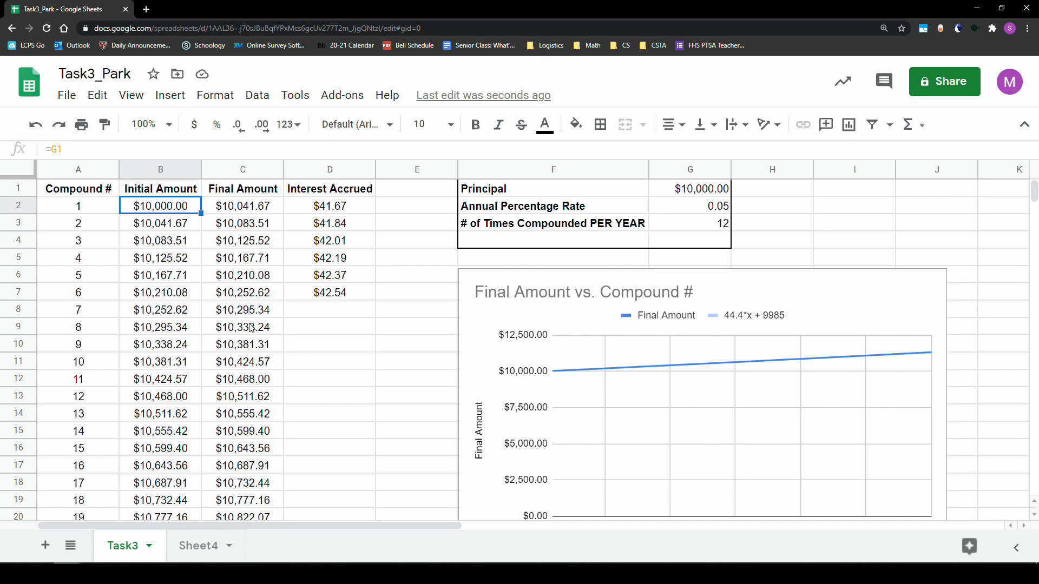
pyautogui.scroll(-7, 253, 327)
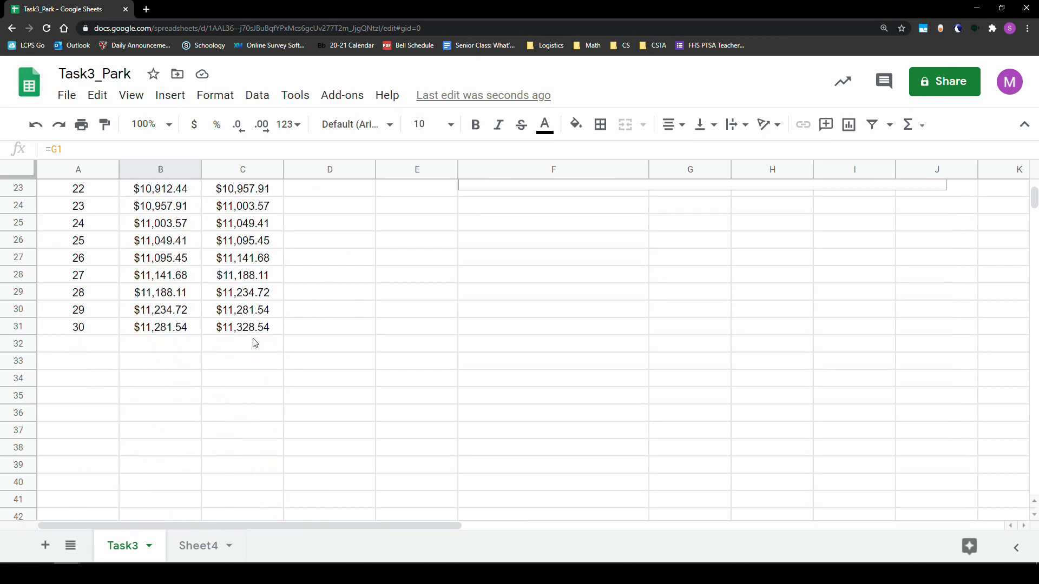
pyautogui.click(254, 327)
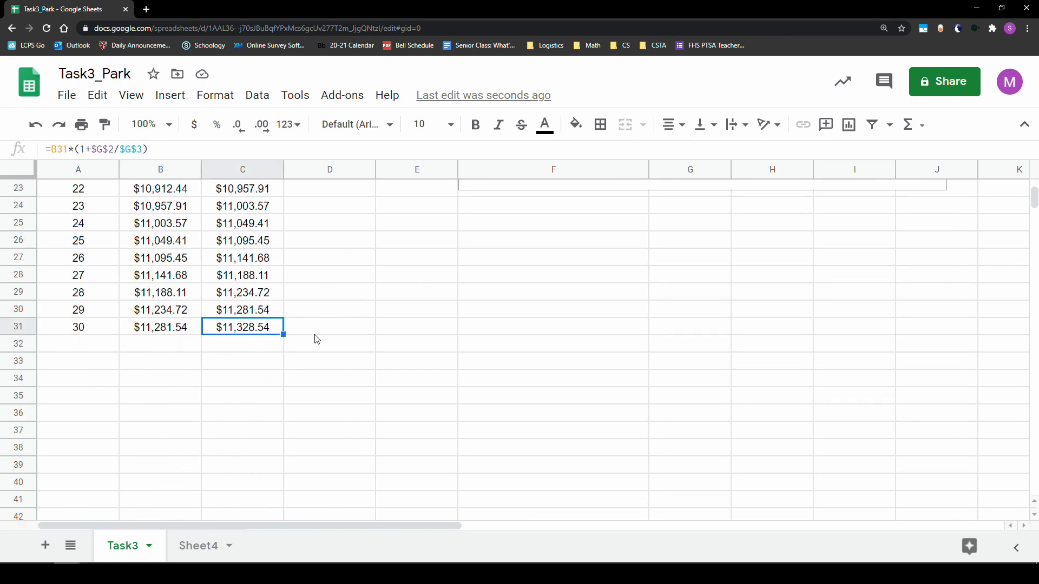
pyautogui.scroll(7, 239, 357)
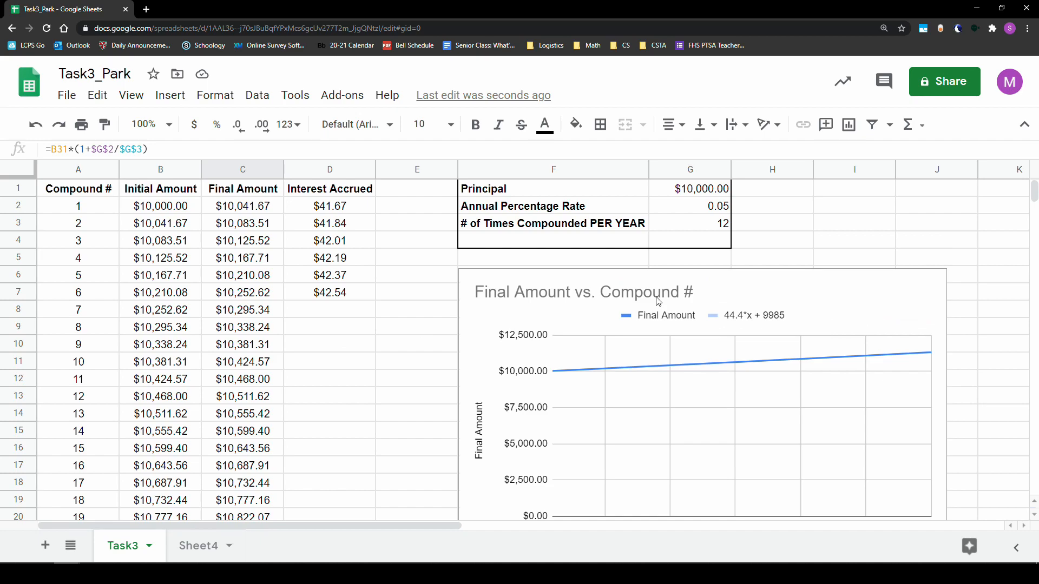
pyautogui.click(714, 233)
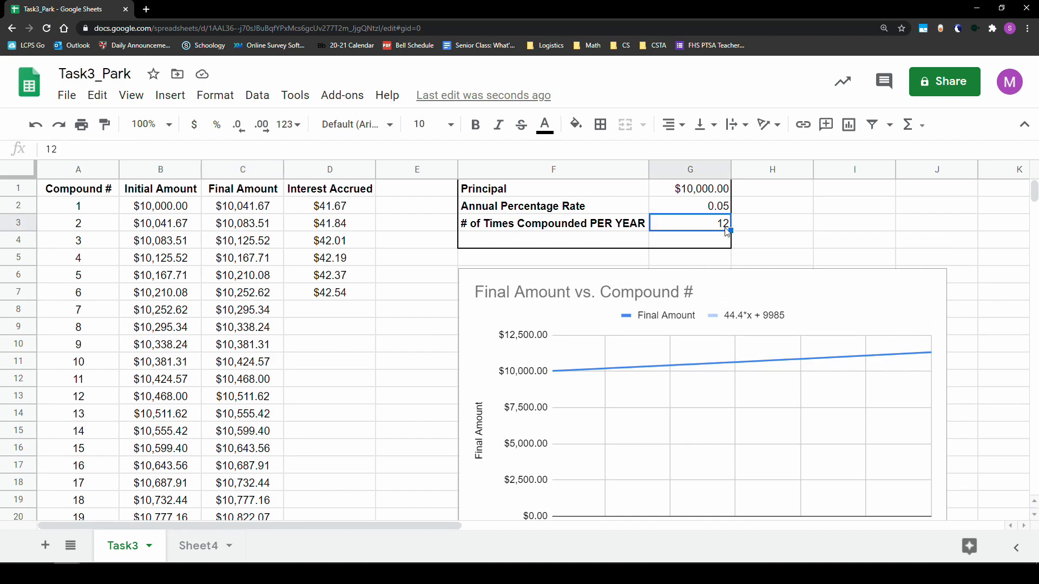
pyautogui.scroll(-5, 130, 265)
pyautogui.click(91, 450)
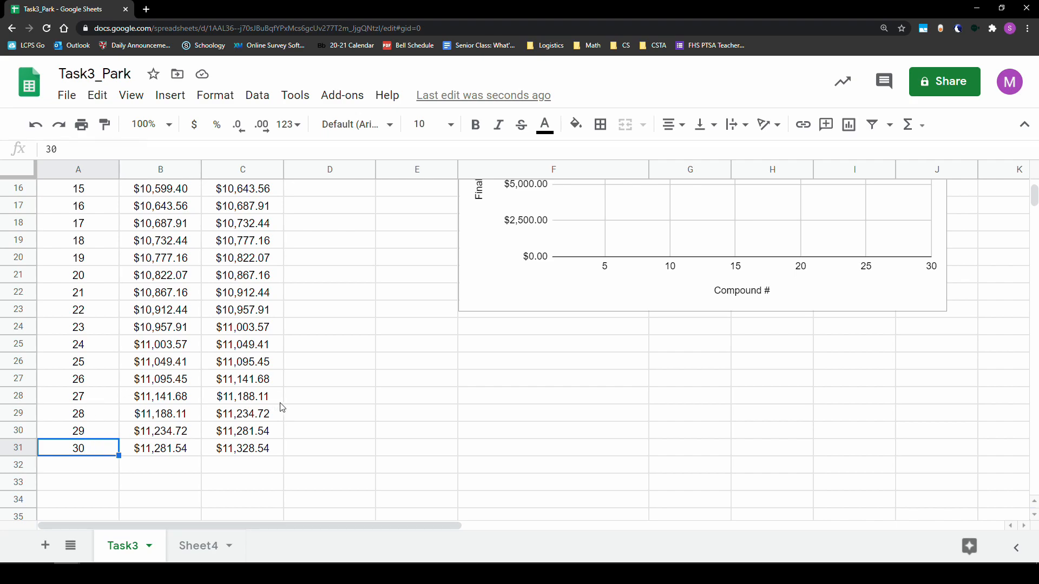
pyautogui.scroll(5, 312, 406)
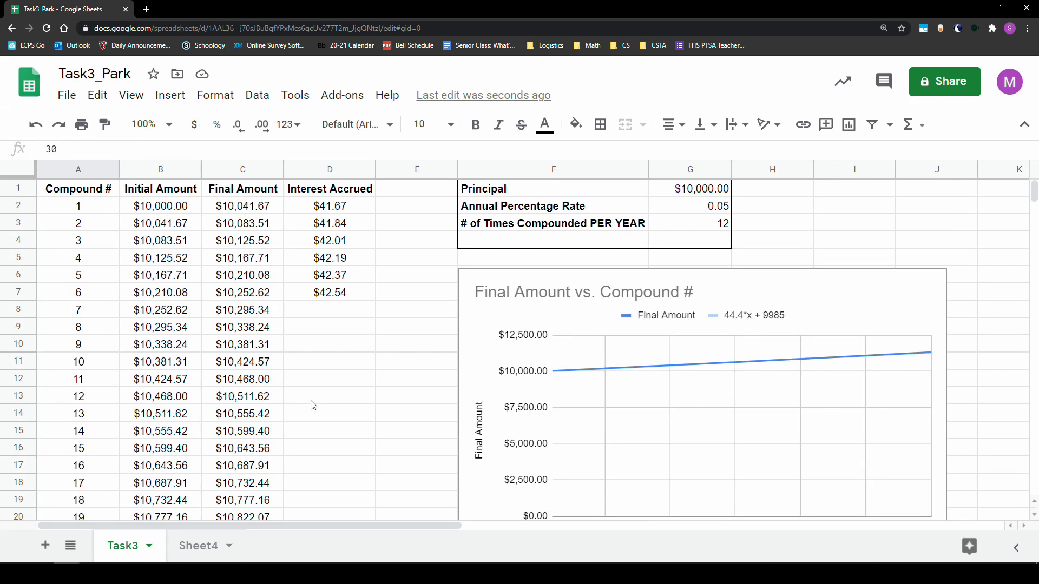